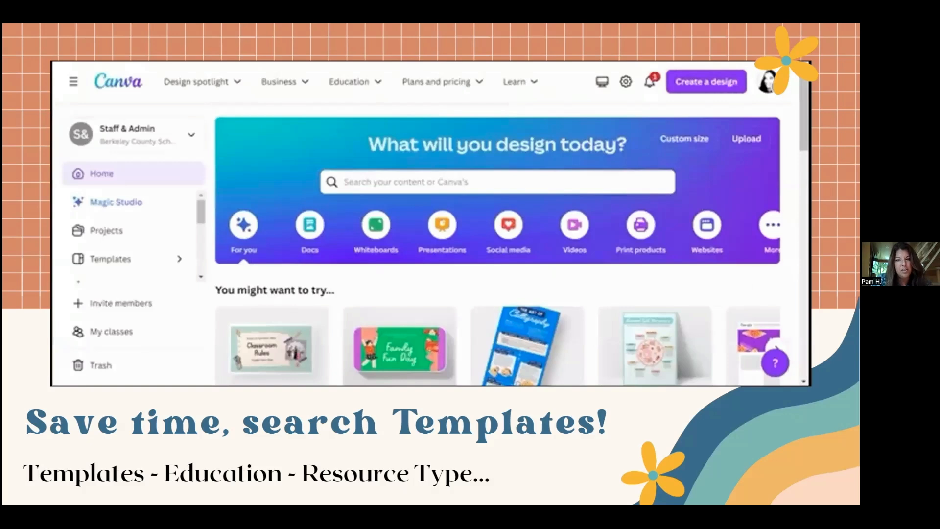
click(525, 183)
text(n)
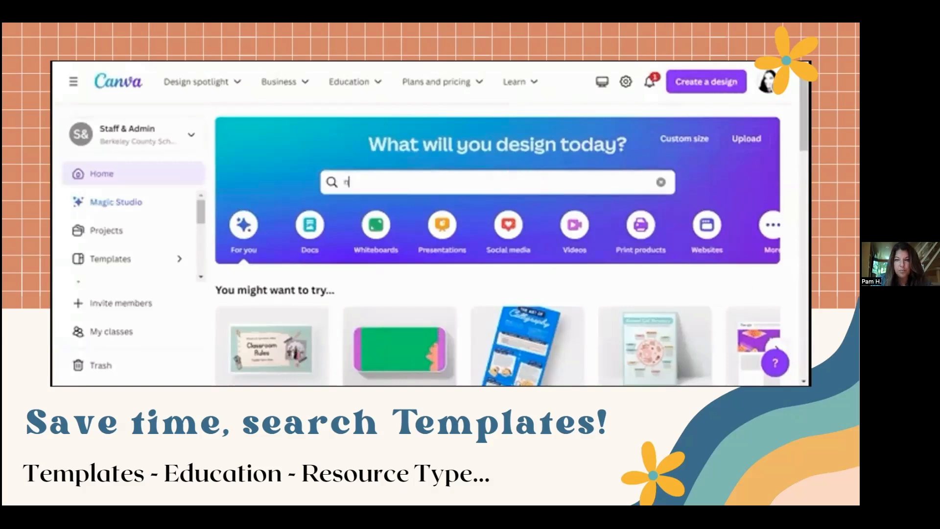
text(ewsletter)
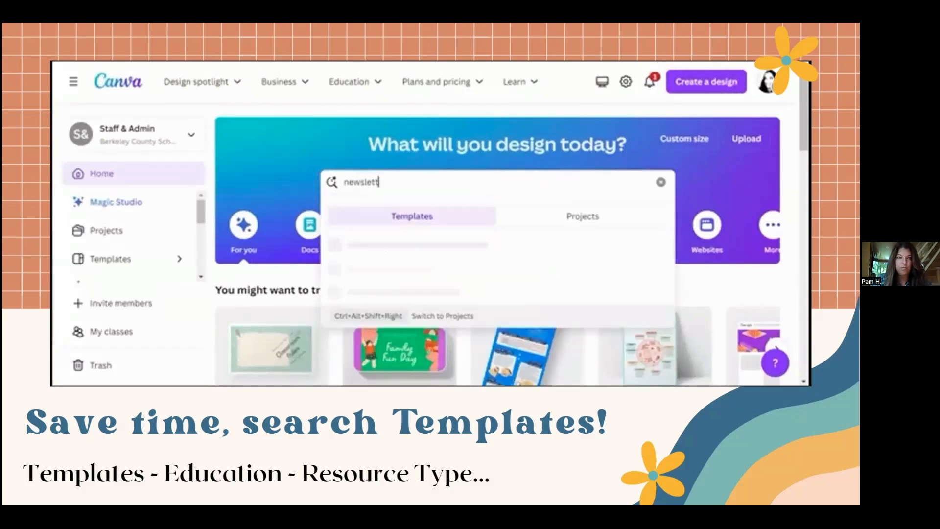
key(Return)
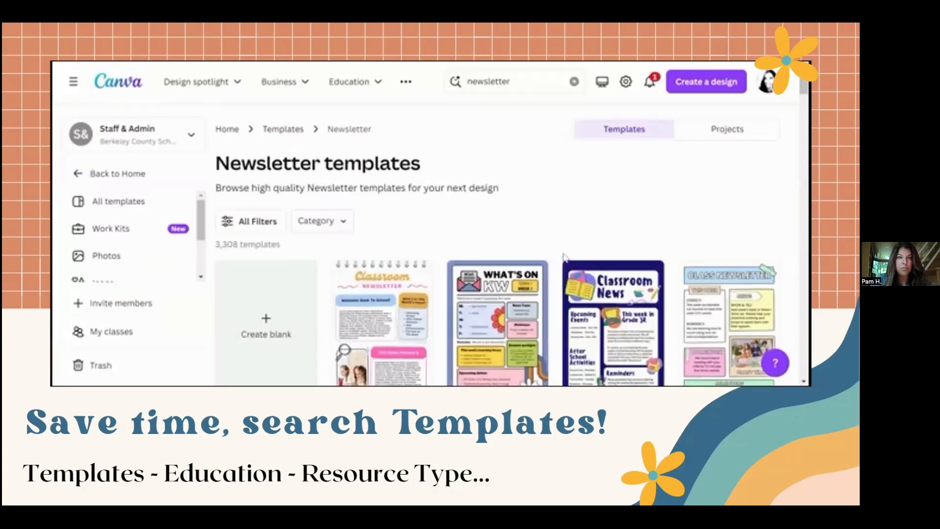
scroll(565, 258, down, 4)
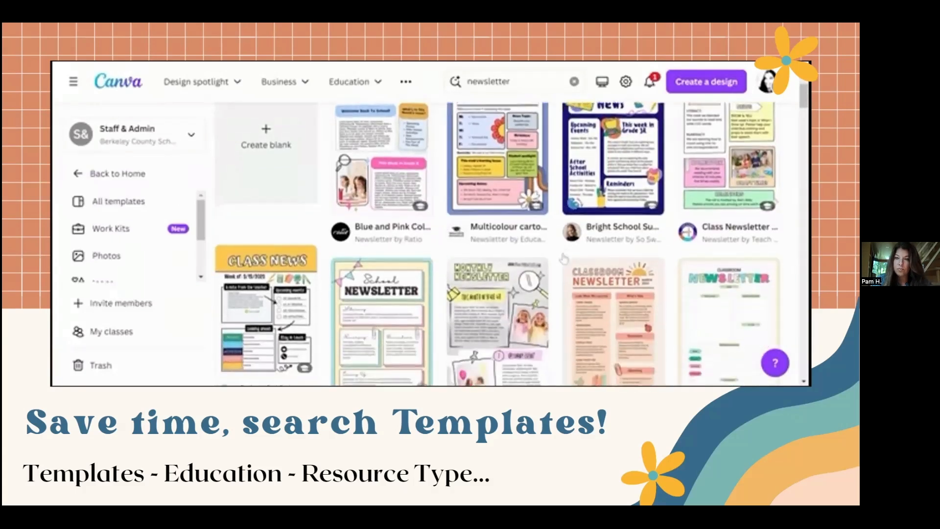
scroll(564, 258, down, 3)
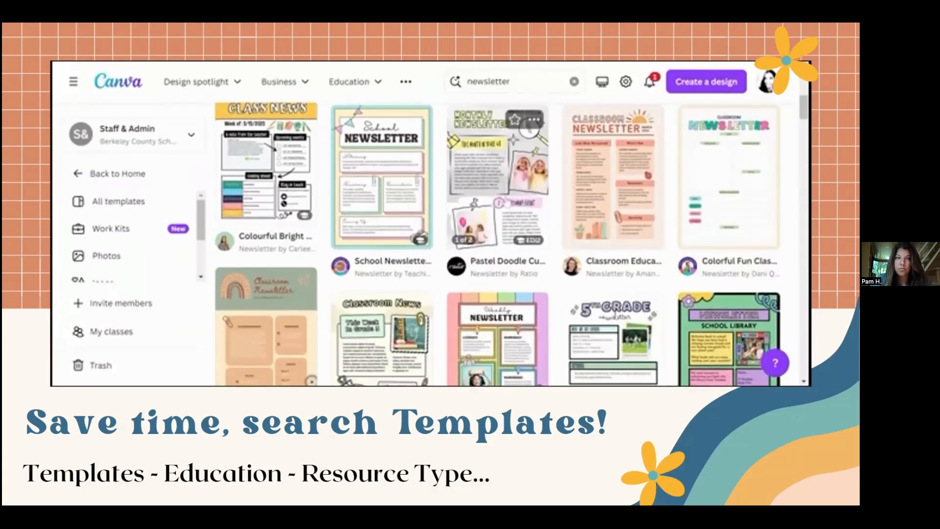
click(509, 195)
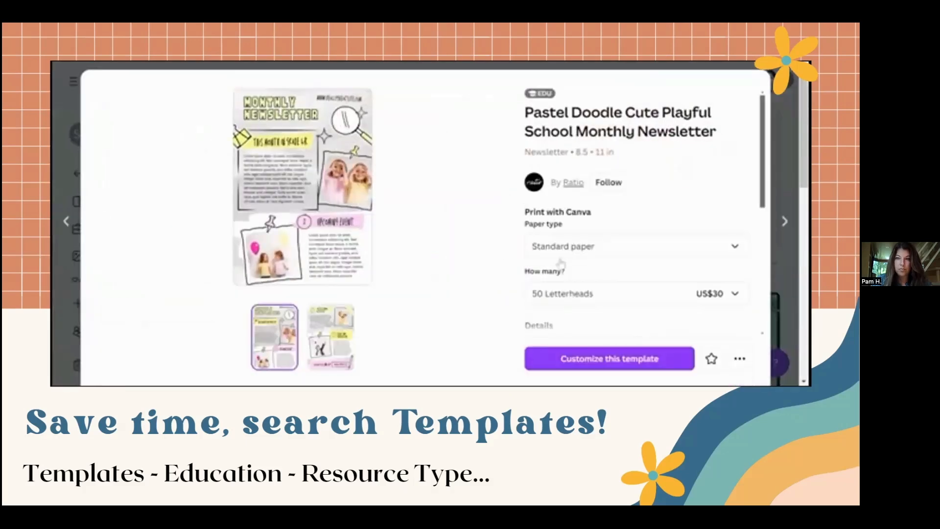
click(586, 365)
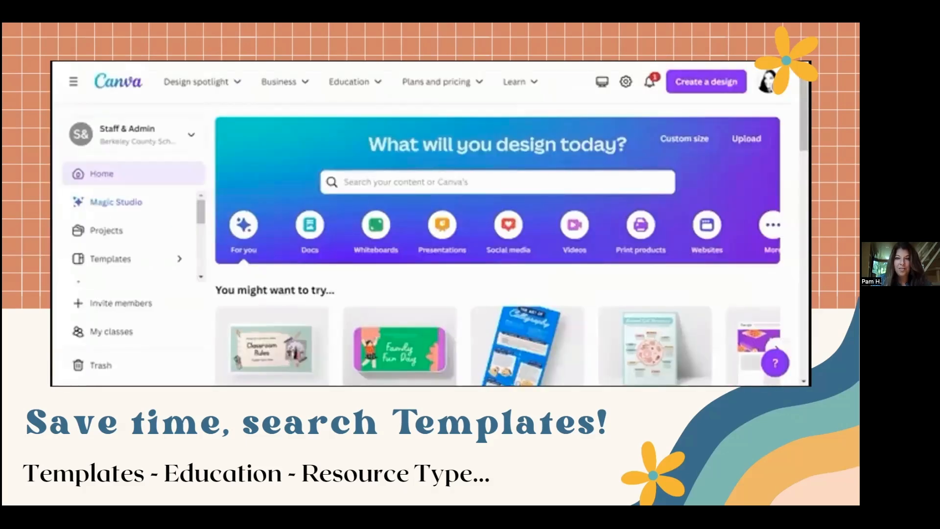
text(newsletter)
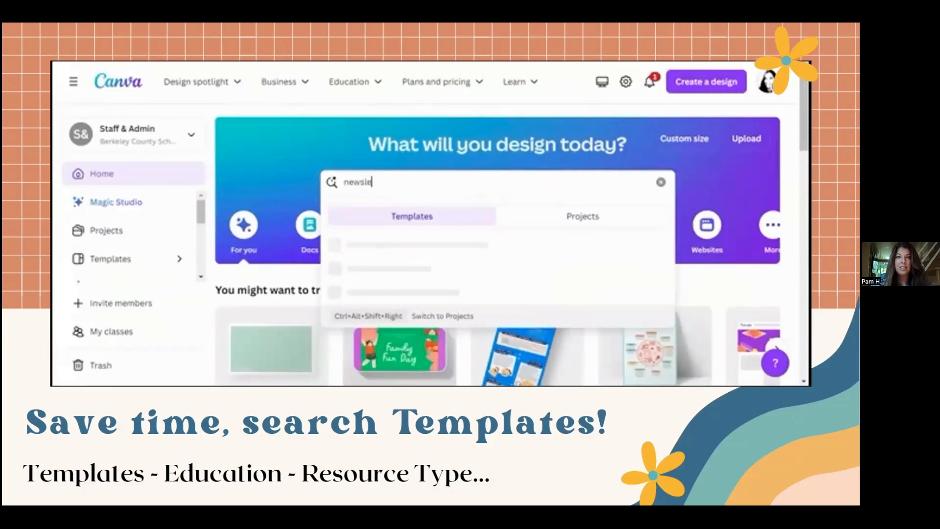
key(Return)
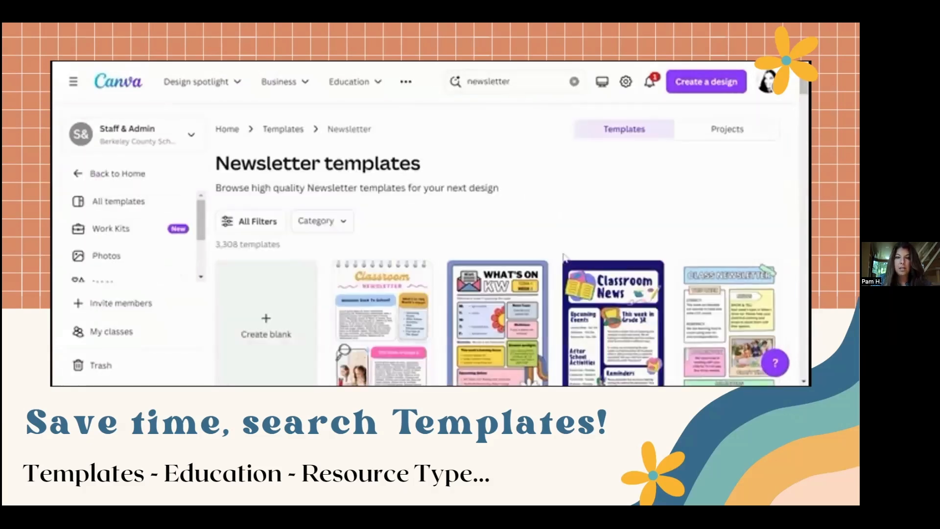
scroll(562, 251, down, 3)
scroll(564, 260, down, 5)
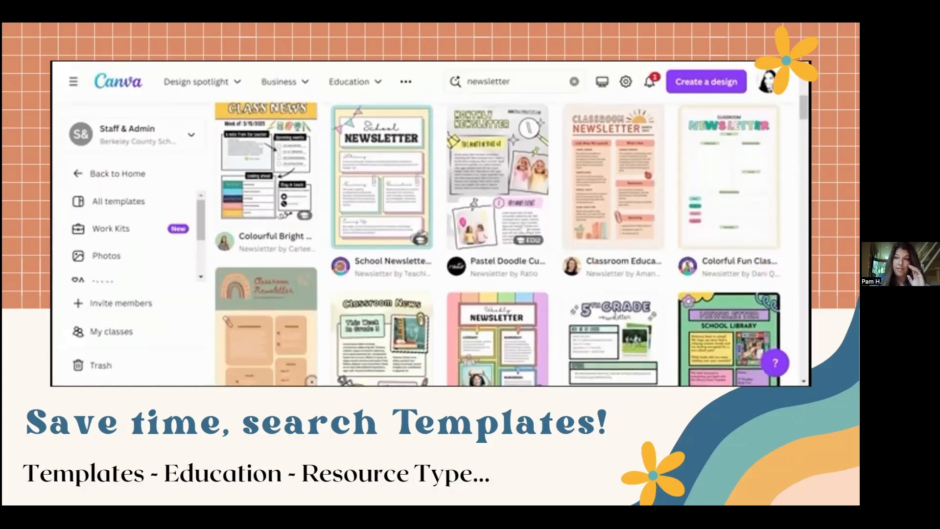
click(502, 198)
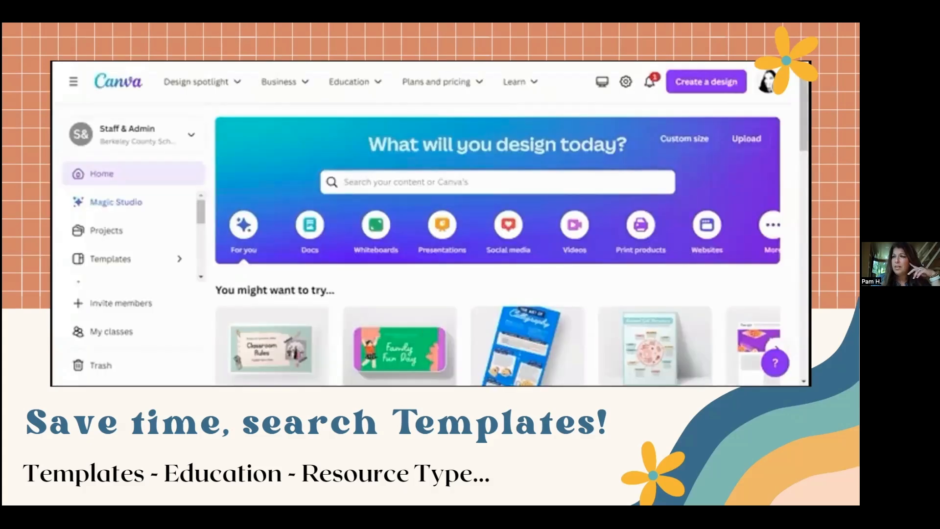
text(newsletter)
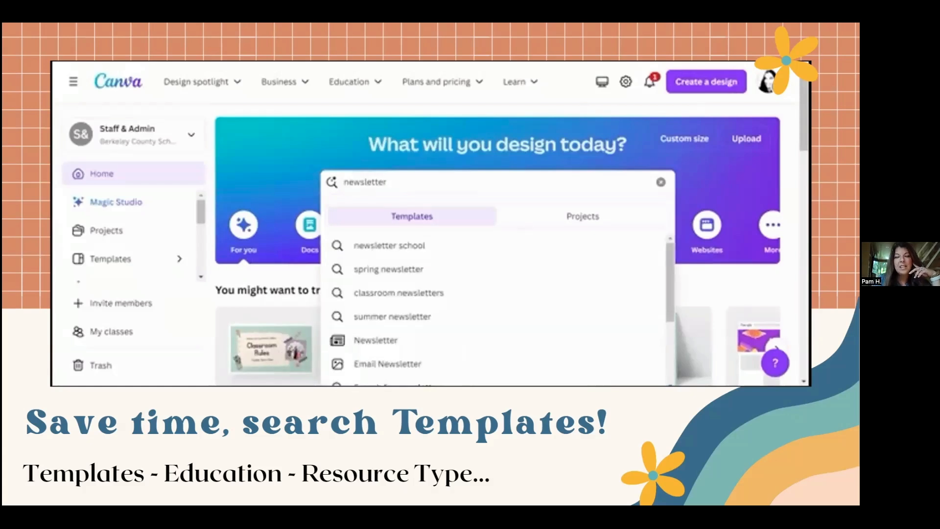
key(Return)
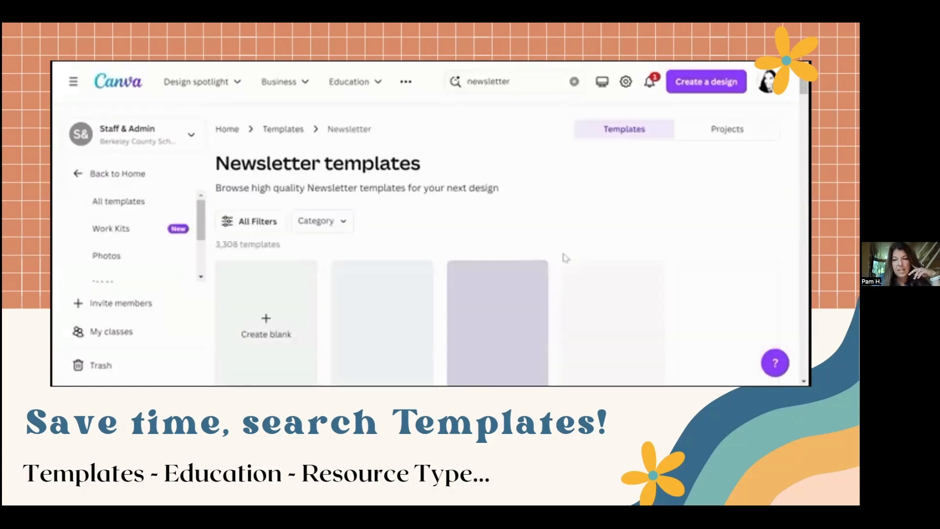
scroll(565, 257, down, 3)
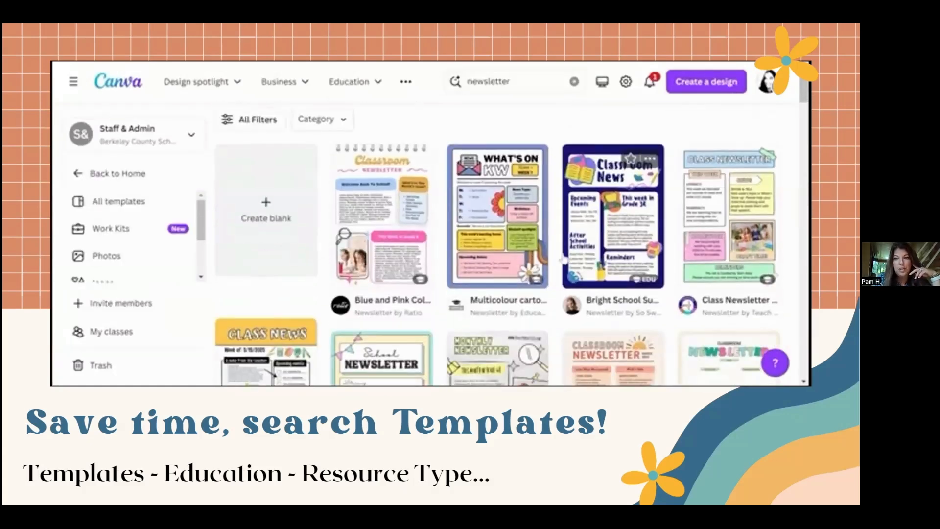
scroll(564, 260, down, 5)
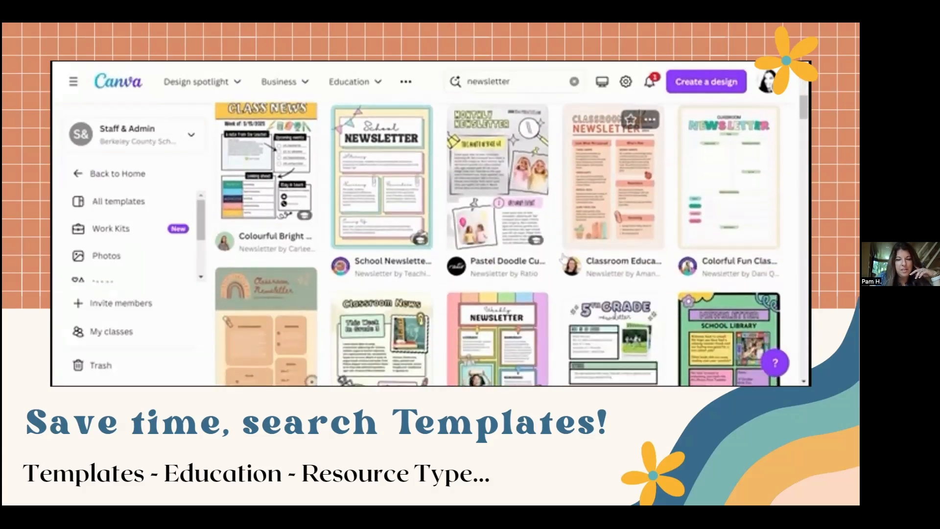
click(504, 196)
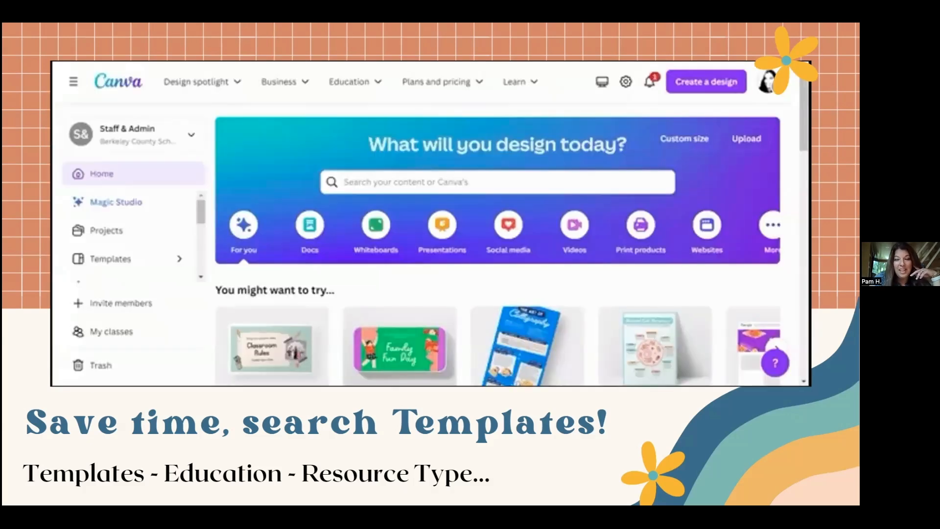
click(525, 184)
text(new)
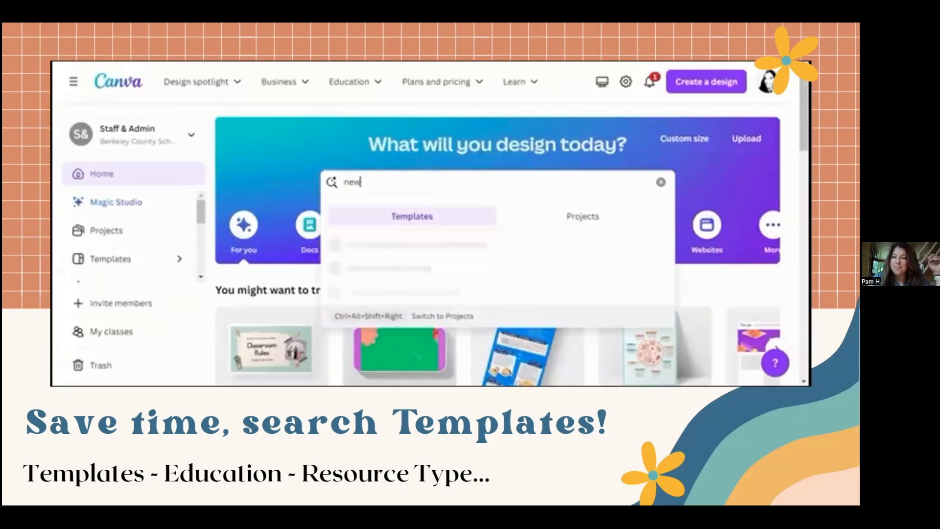
text(sletter)
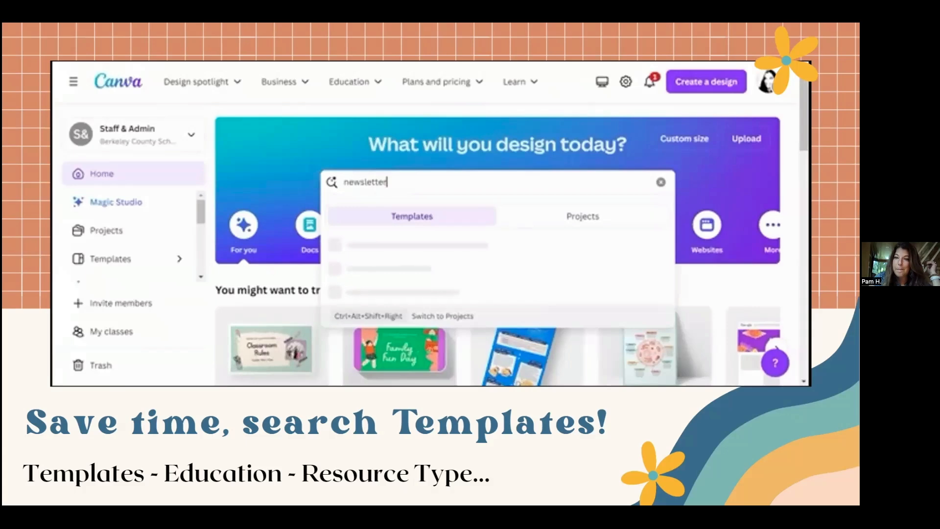
key(Return)
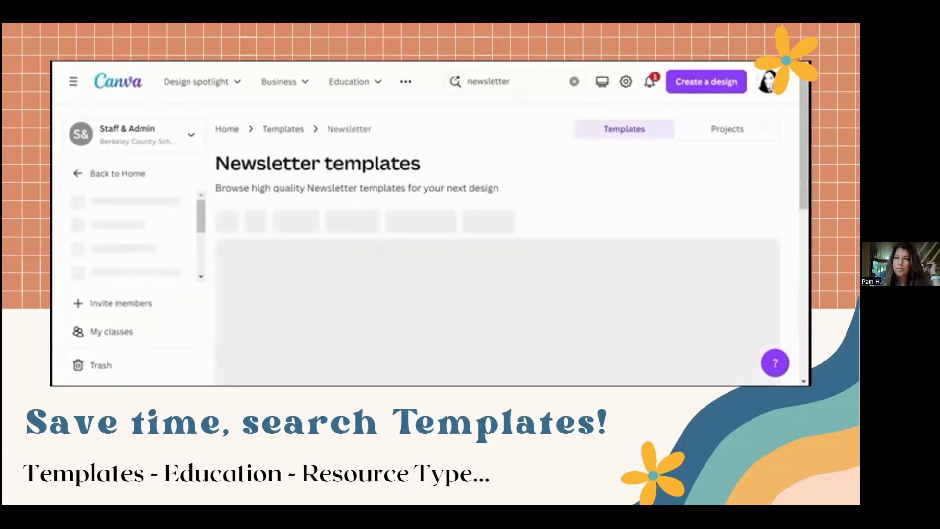
scroll(564, 257, down, 4)
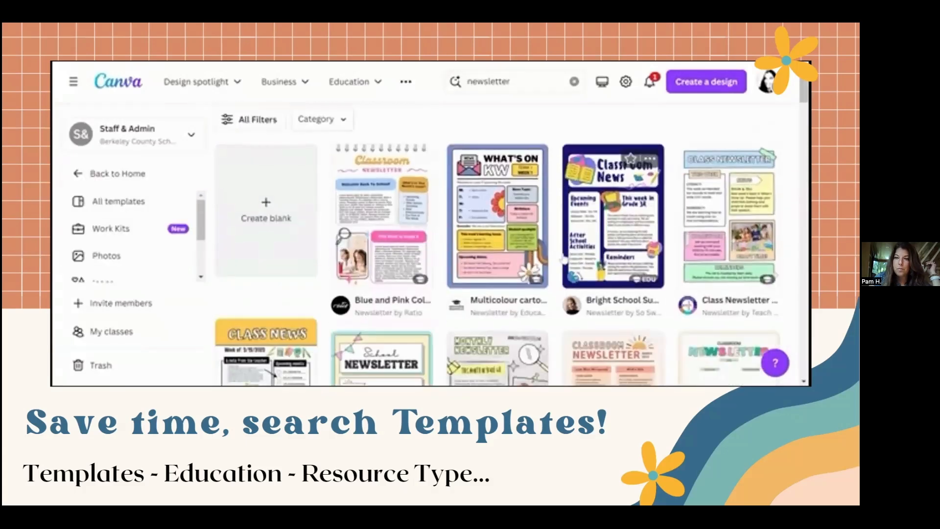
scroll(564, 259, down, 3)
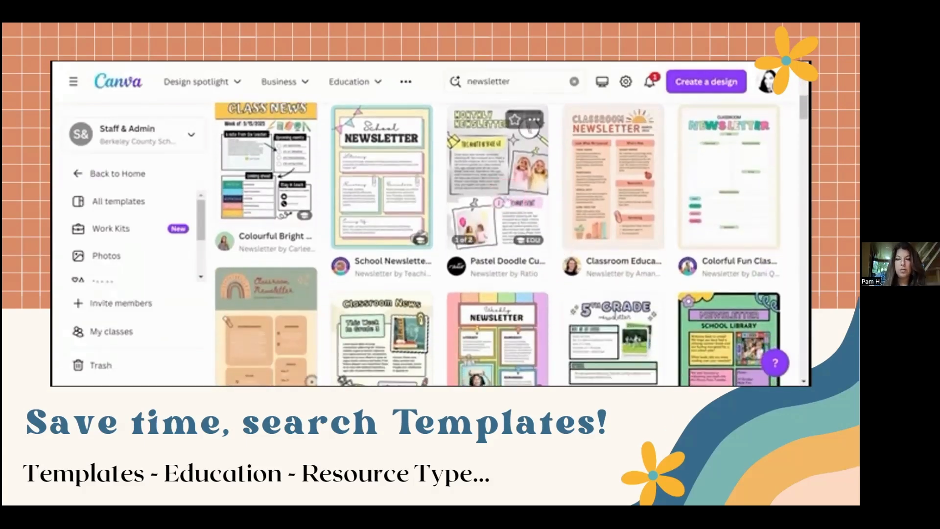
click(508, 200)
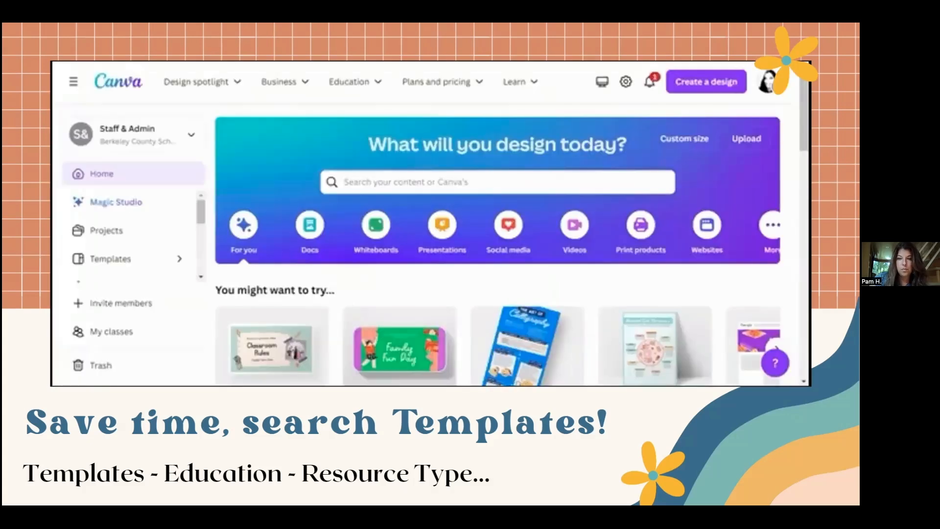
click(524, 180)
text(ne)
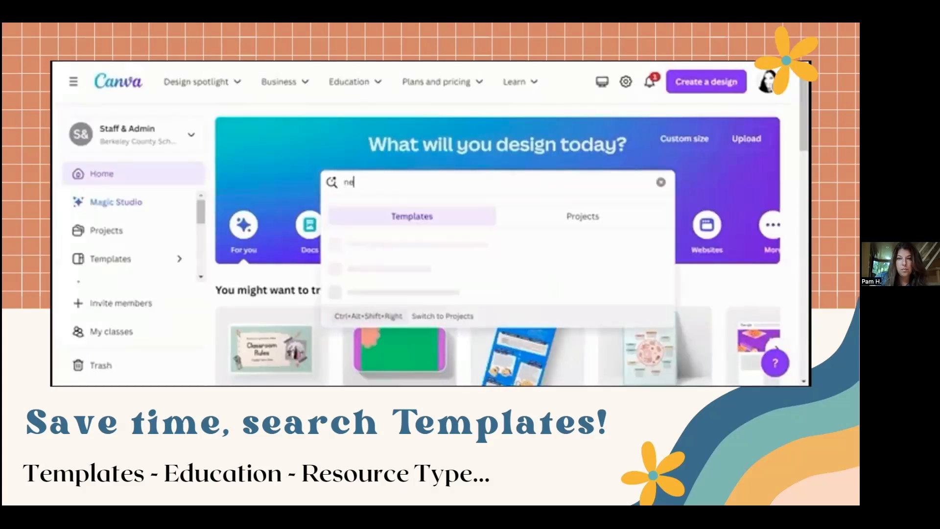
text(wsletter)
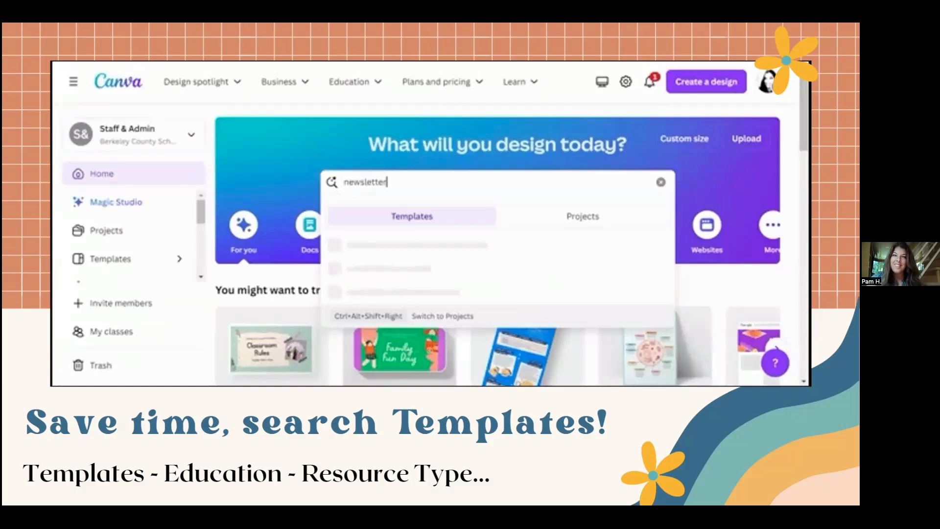
Step: Leave the full-screen presentation and search for "newsletter" templates from the Canva home page
key(Escape)
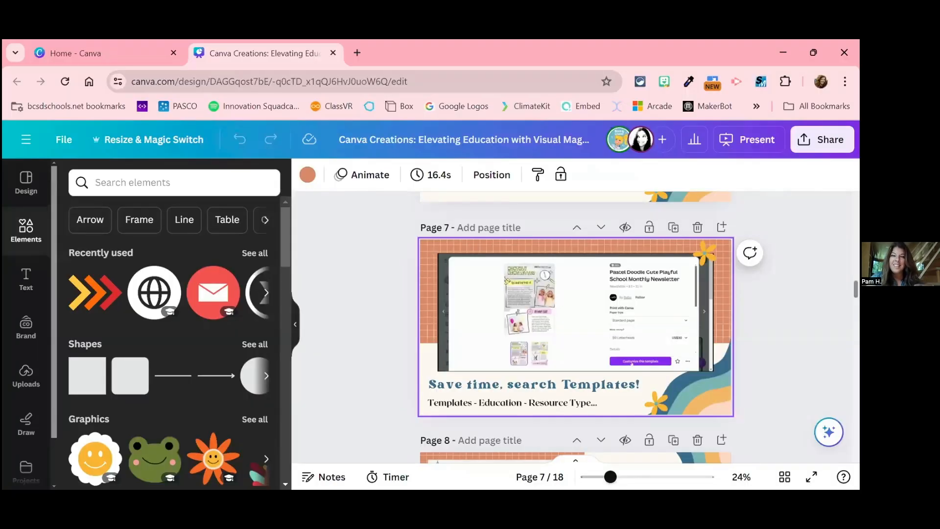
click(128, 54)
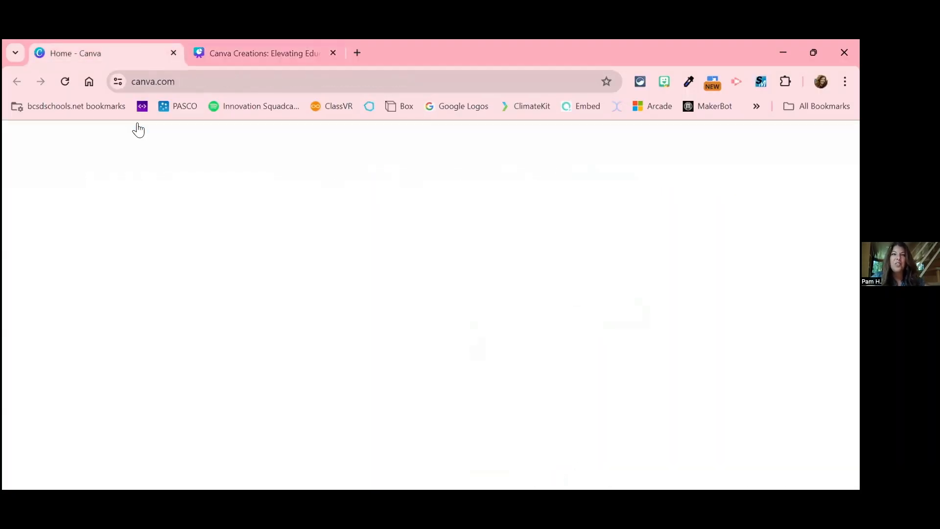
click(475, 259)
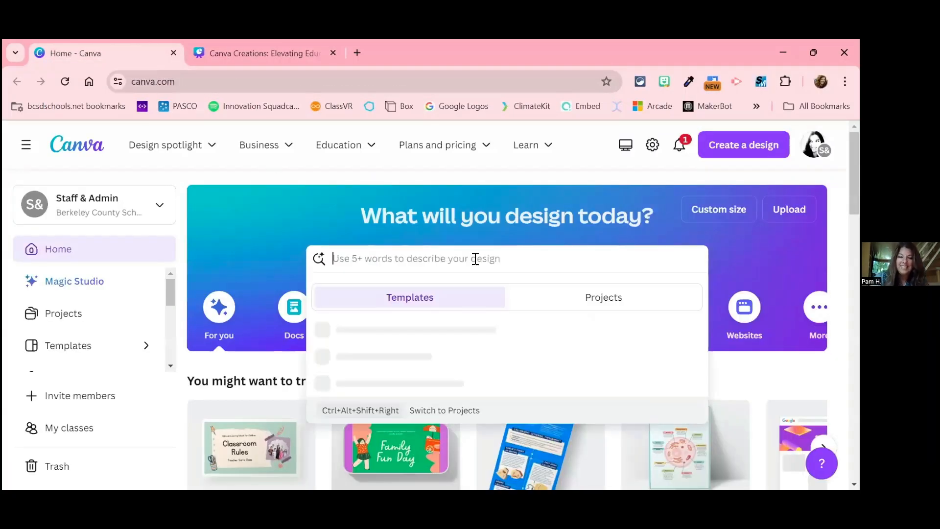
text(n)
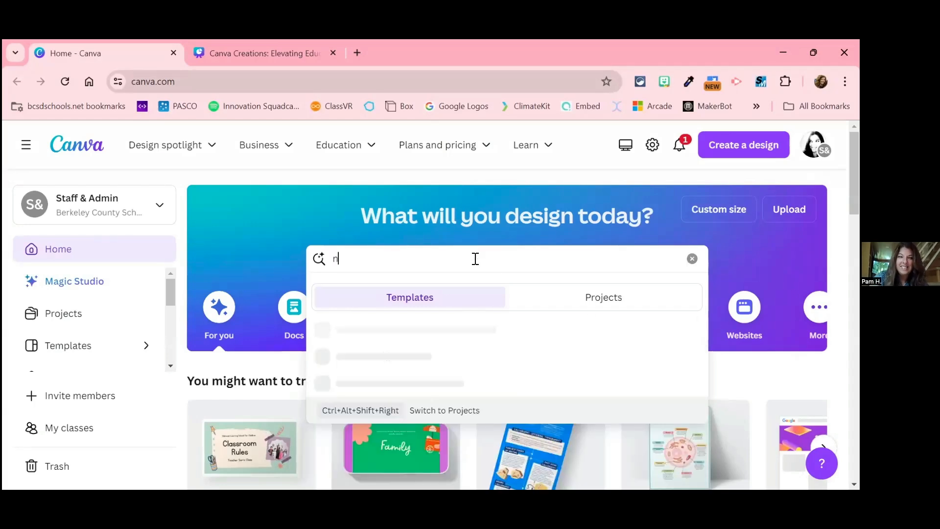
text(ewsletter)
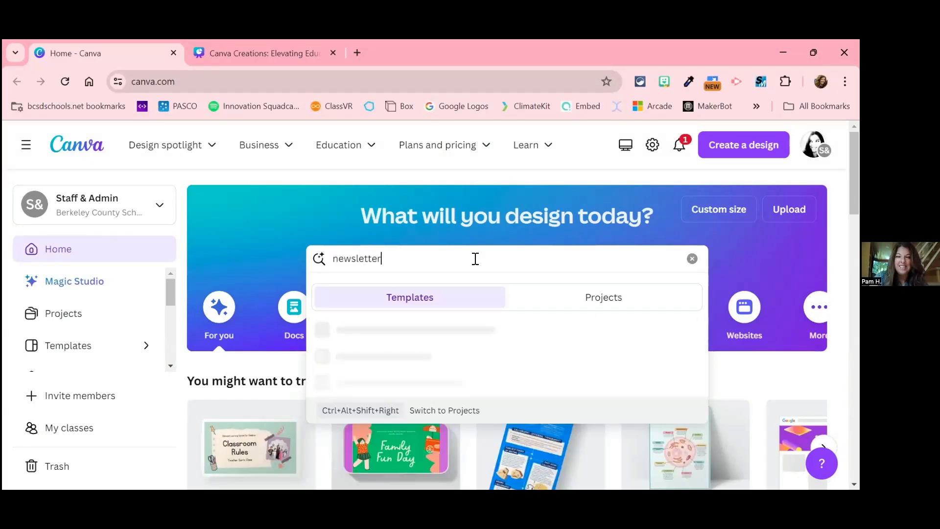
key(Return)
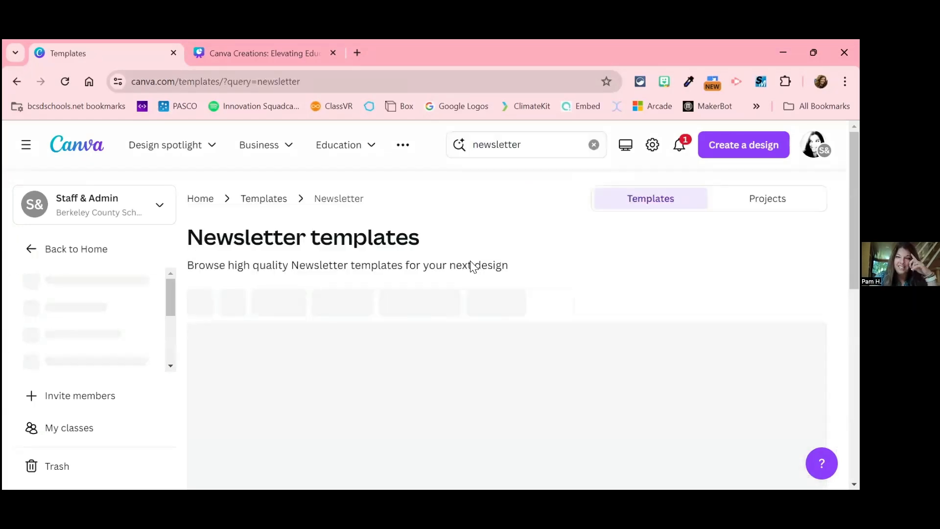
Step: Browse the newsletter template results to examine the available school and classroom designs, returning to the start of the list
scroll(577, 342, down, 3)
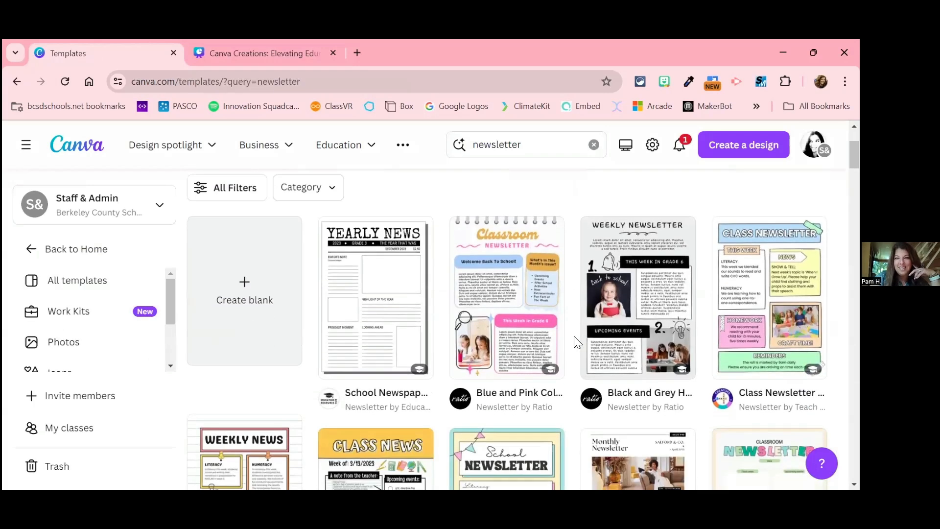
scroll(577, 341, down, 4)
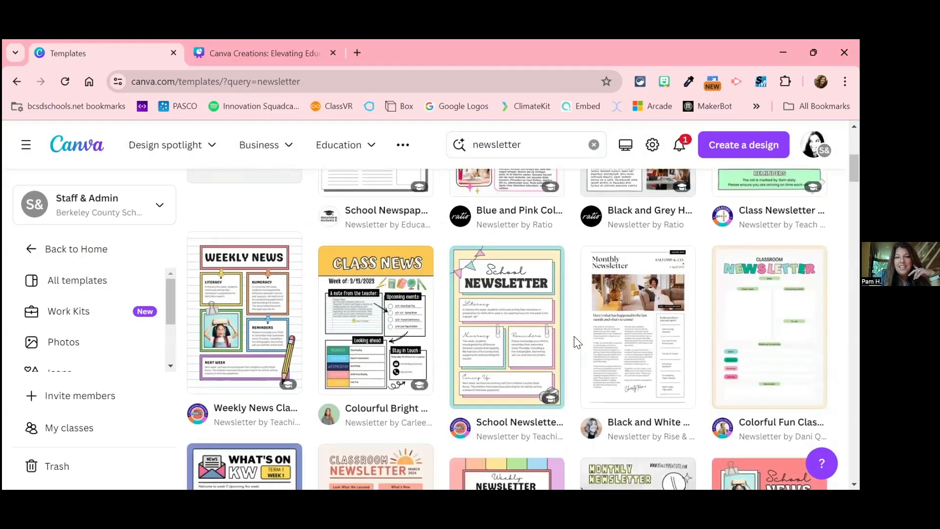
scroll(577, 342, down, 1)
scroll(577, 342, up, 1)
scroll(577, 342, down, 2)
scroll(577, 342, down, 1)
scroll(577, 342, up, 2)
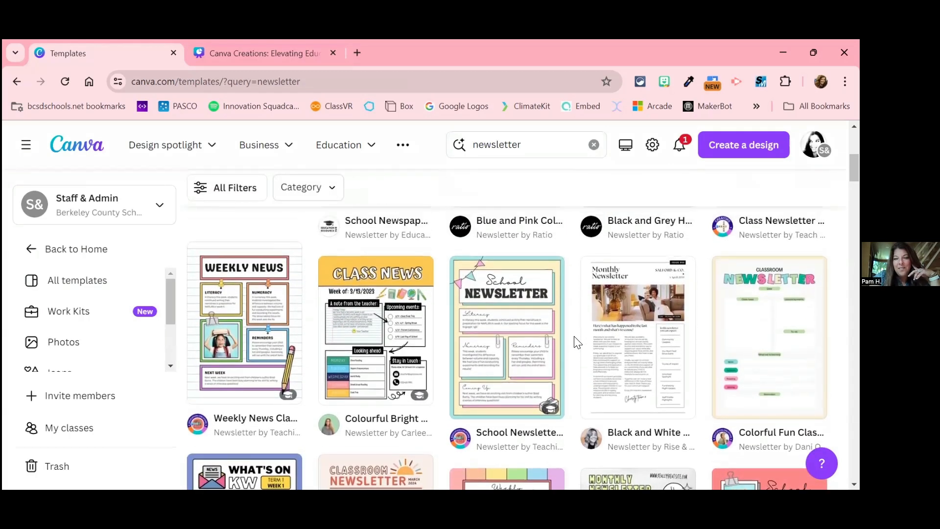
scroll(577, 342, up, 7)
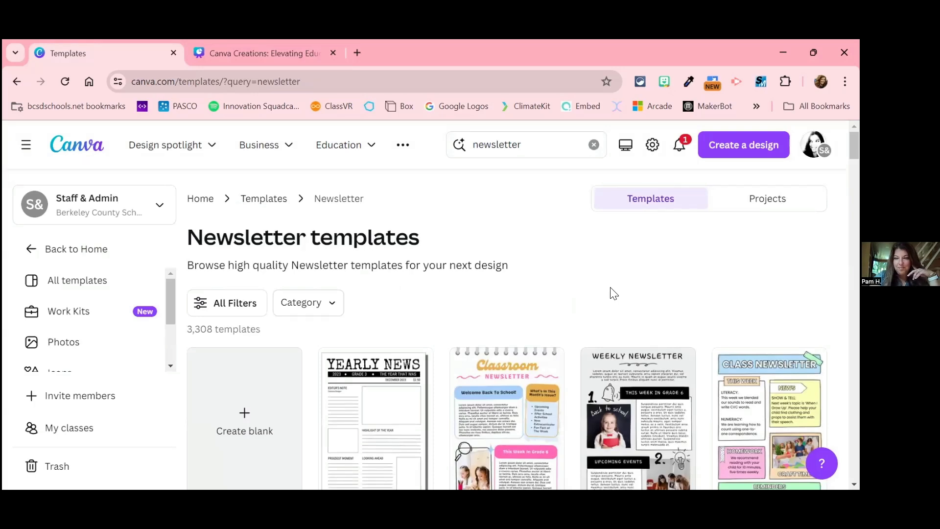
scroll(614, 293, down, 1)
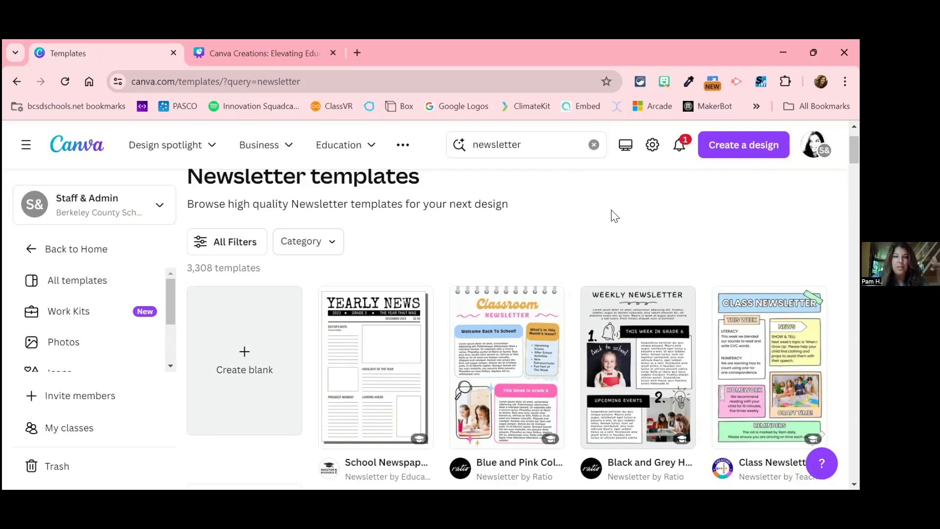
scroll(615, 216, up, 2)
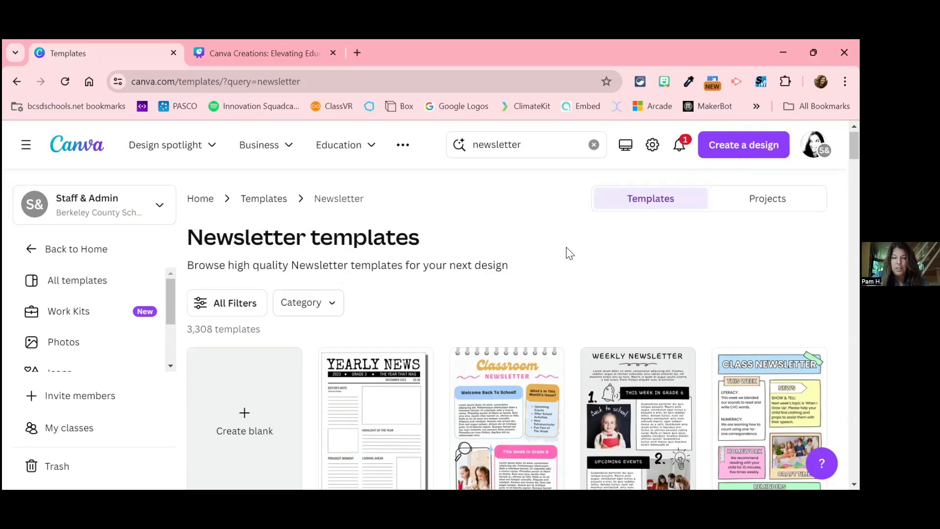
Step: Open the Blue and Pink Colorful Edgy School Classroom Newsletter template and preview both of its pages
scroll(569, 253, down, 2)
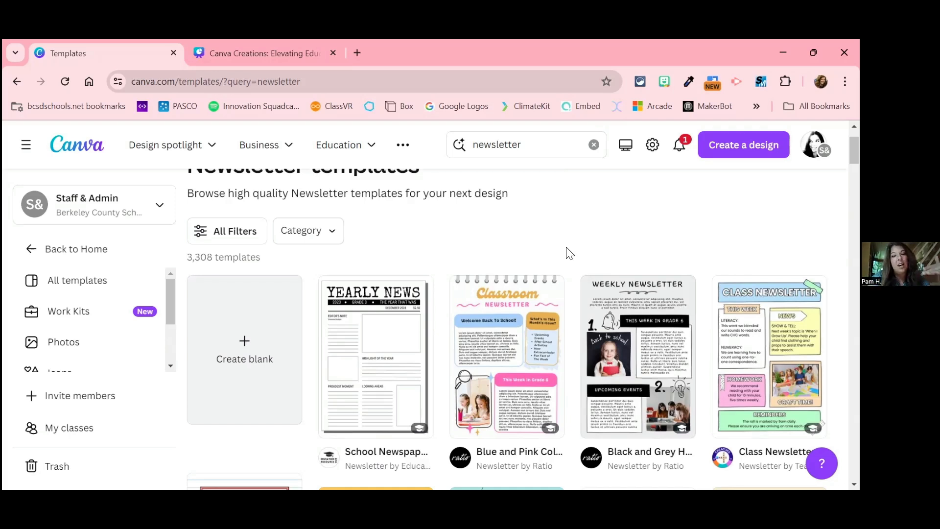
click(507, 346)
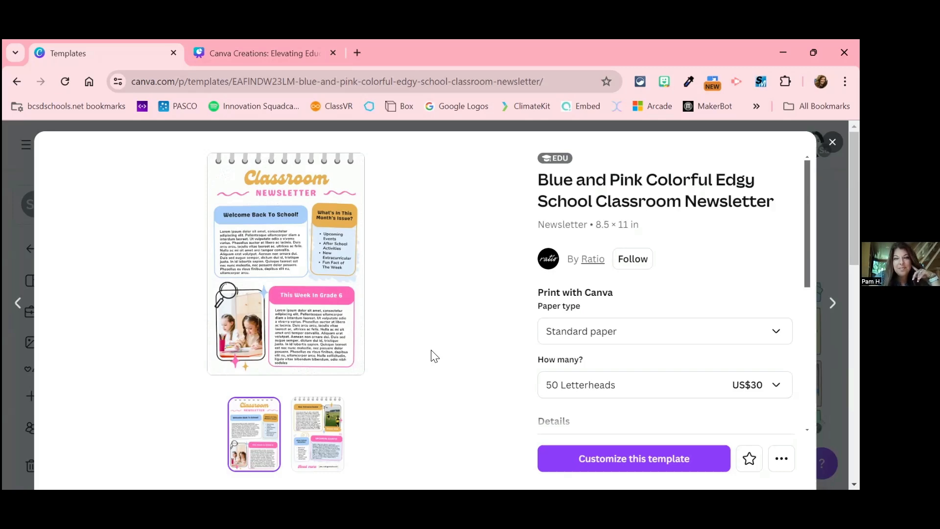
click(314, 432)
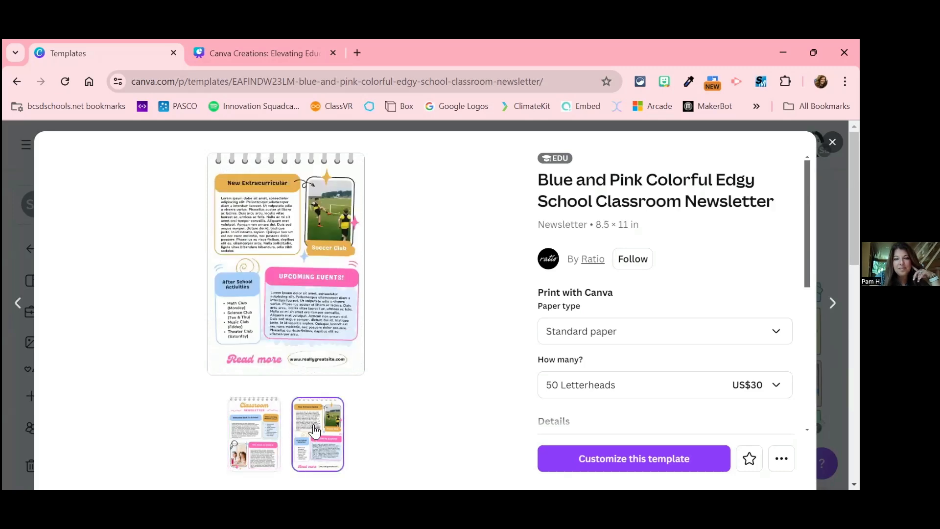
click(249, 434)
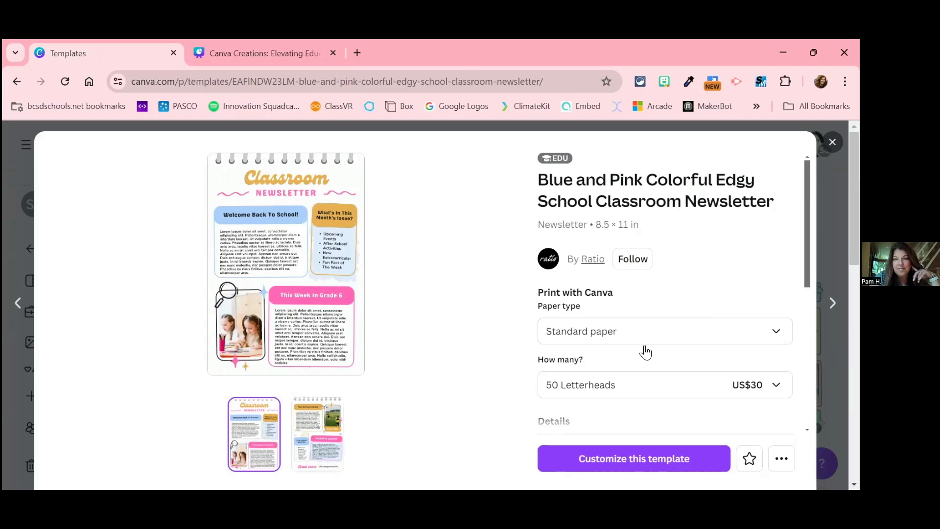
Step: Examine the template's print paper types, letterhead quantity, product details and availability information
click(601, 337)
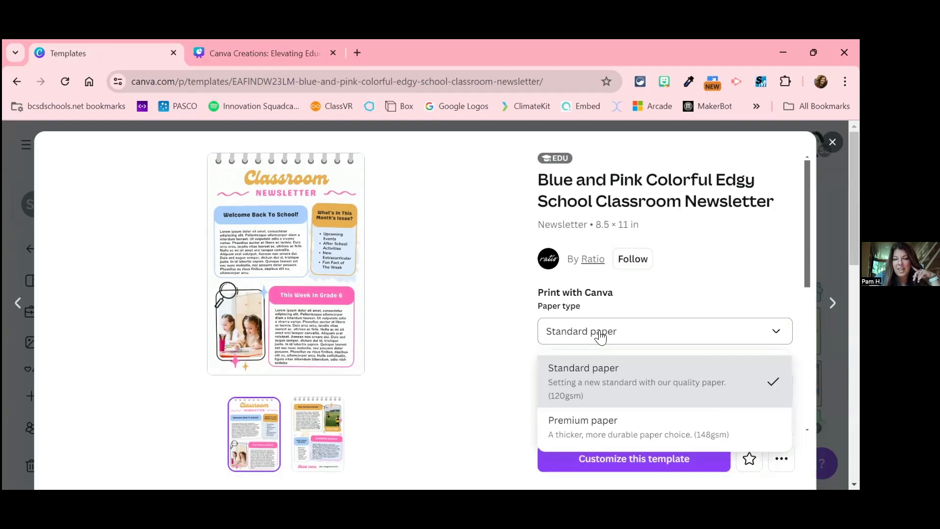
click(601, 337)
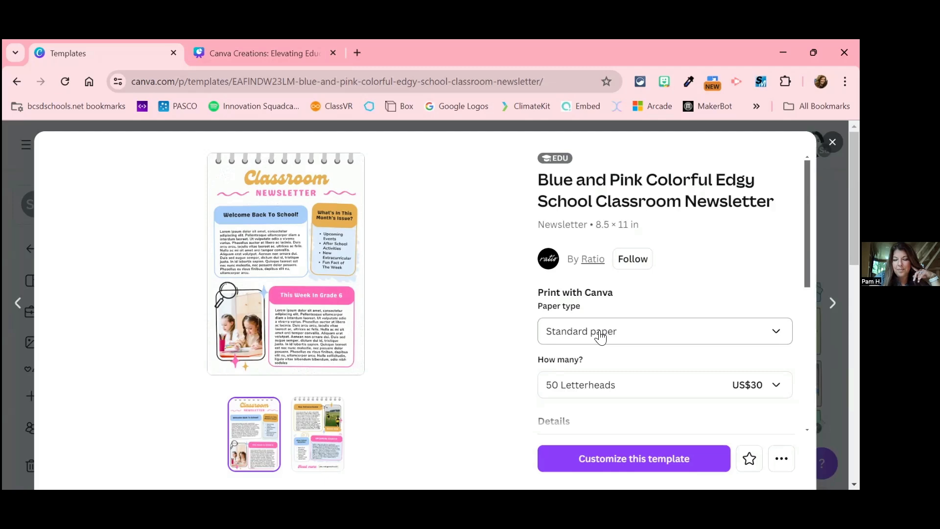
click(601, 338)
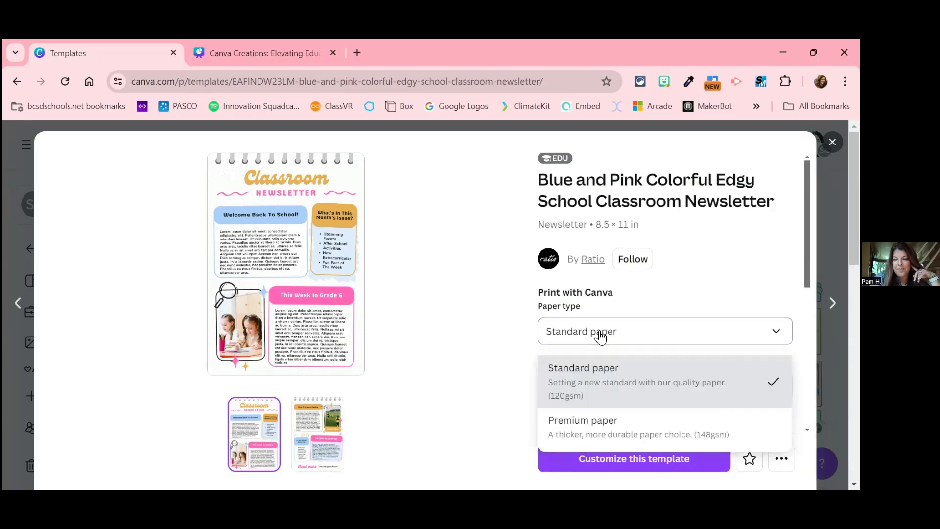
click(601, 338)
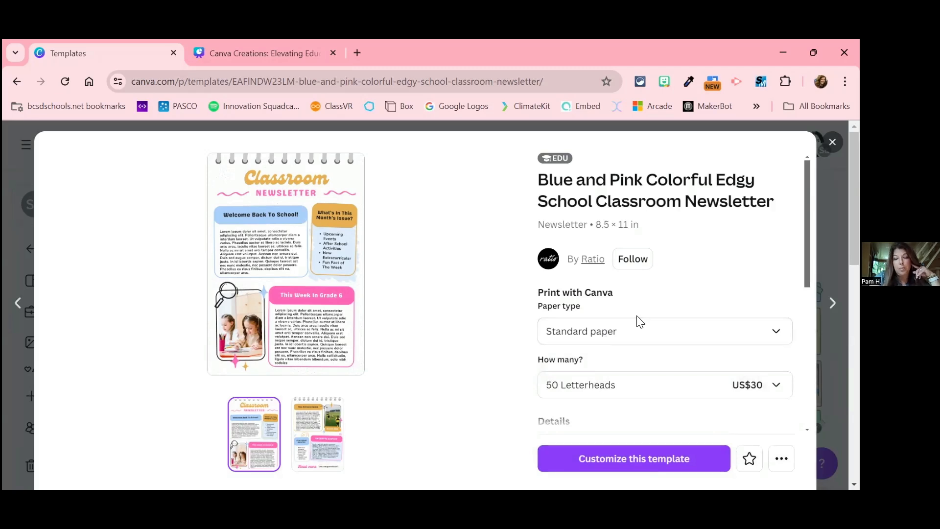
scroll(640, 321, down, 3)
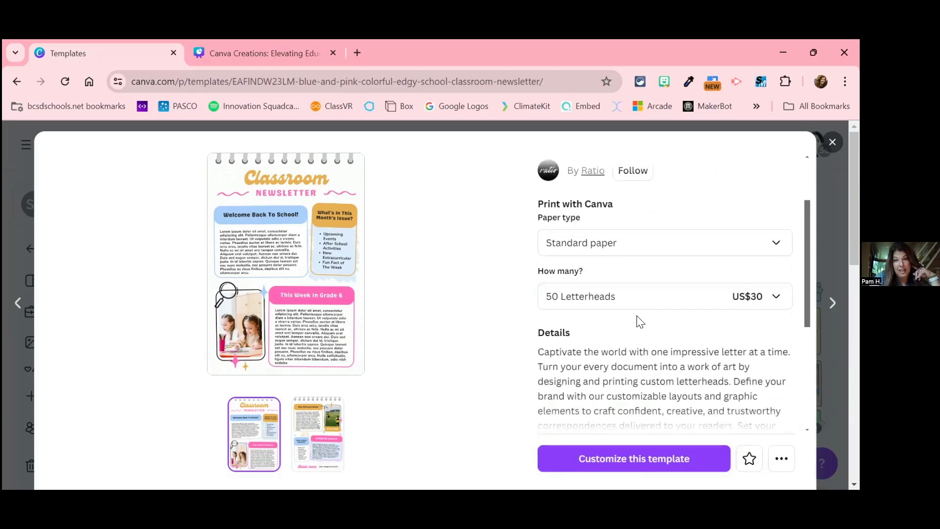
scroll(640, 322, down, 4)
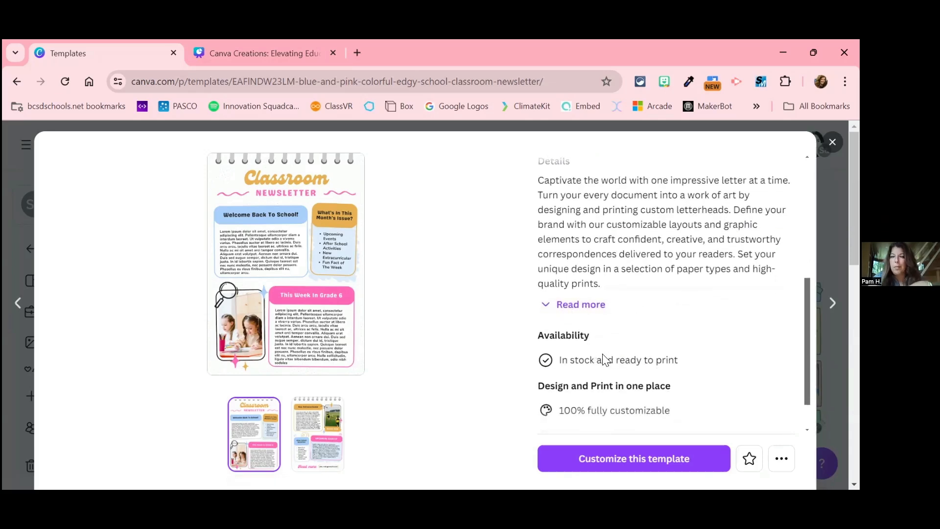
scroll(606, 360, up, 5)
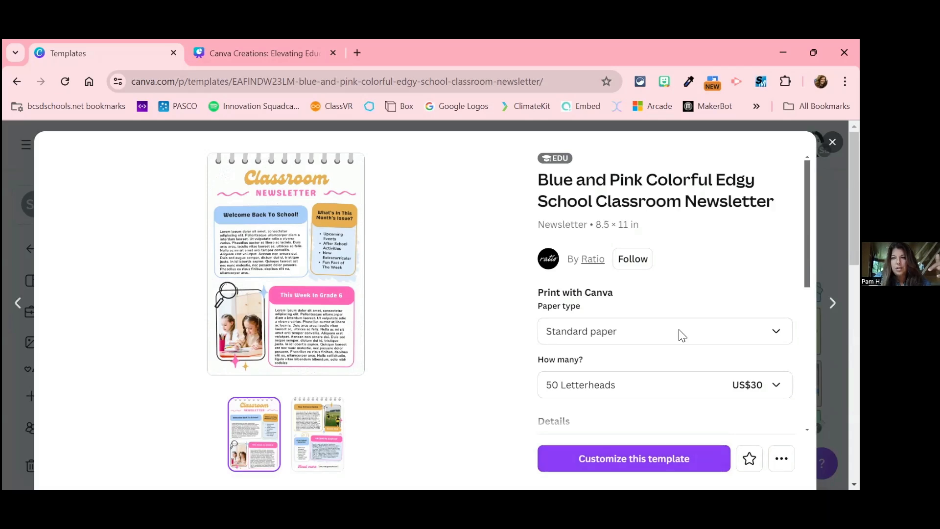
Step: Star the classroom newsletter template and check which additional actions it offers
click(749, 459)
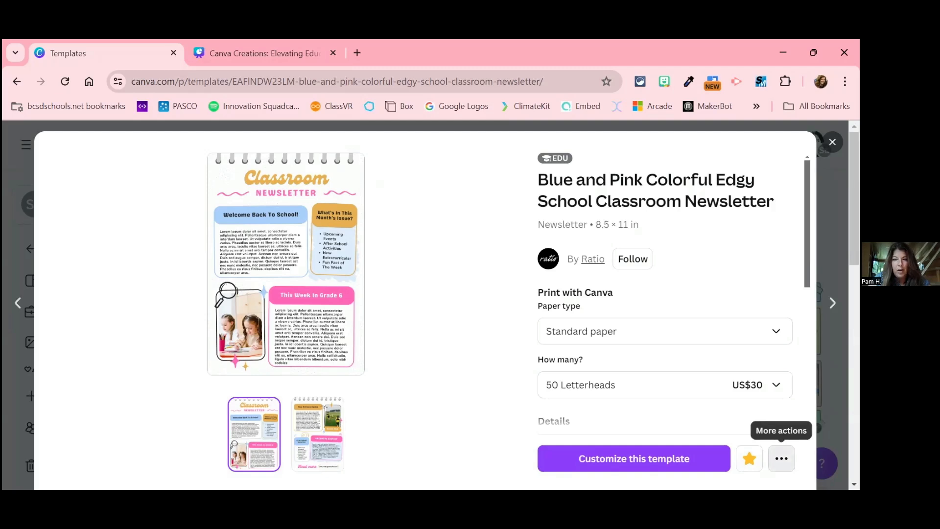
click(781, 458)
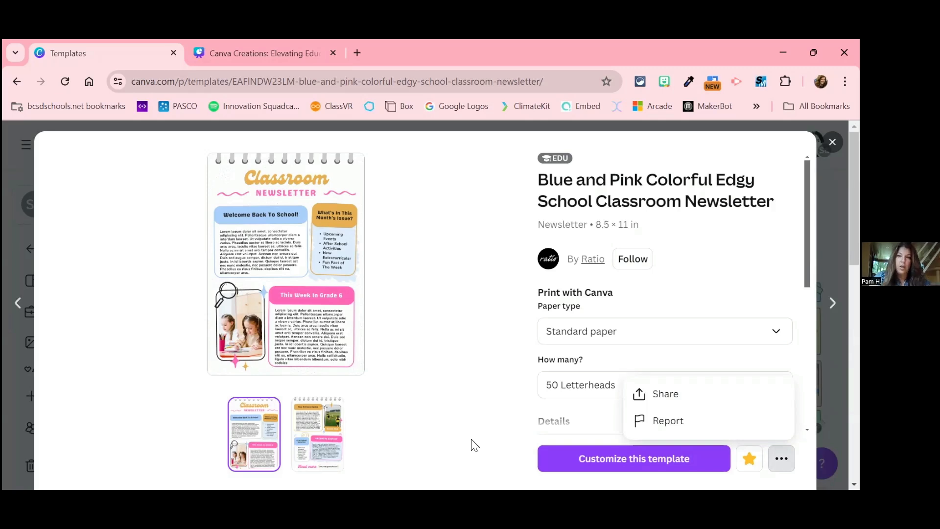
click(607, 462)
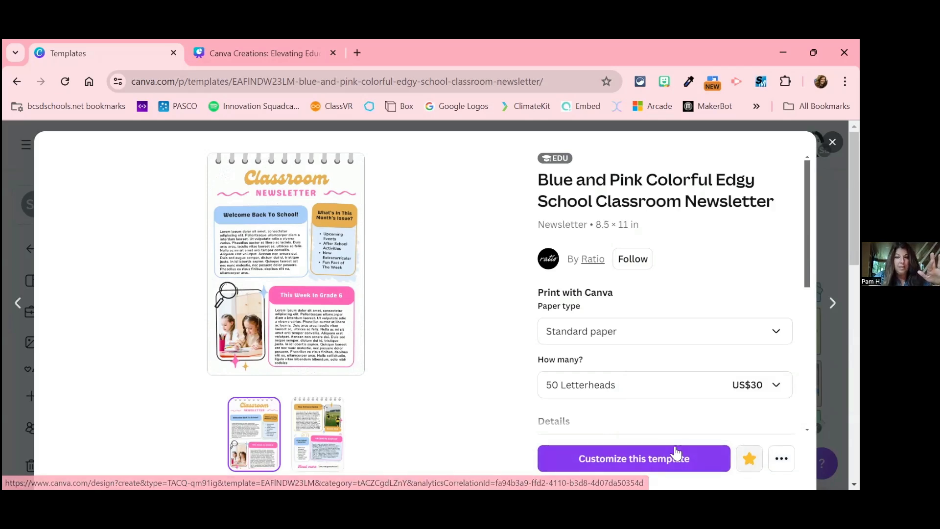
Step: Start customizing the classroom newsletter template as a new design and enlarge page 1 to 91%
click(665, 465)
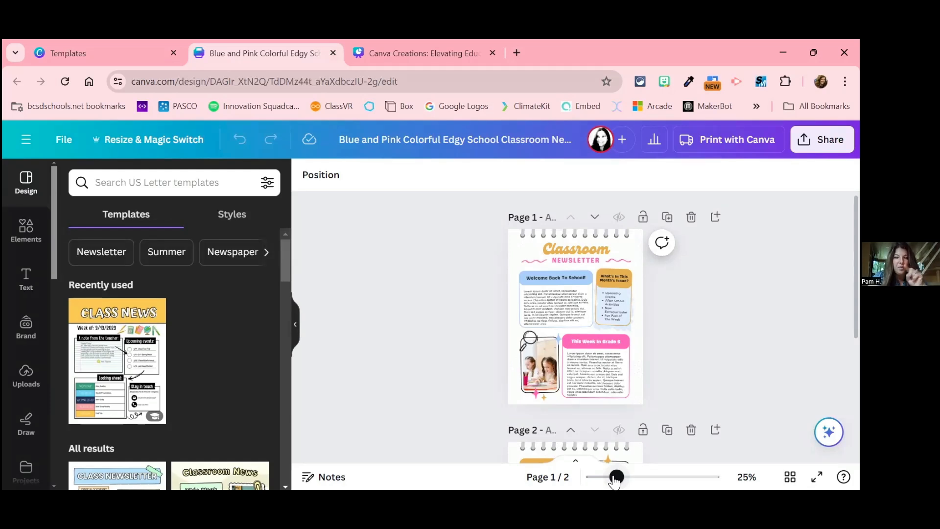
drag(615, 481, 663, 487)
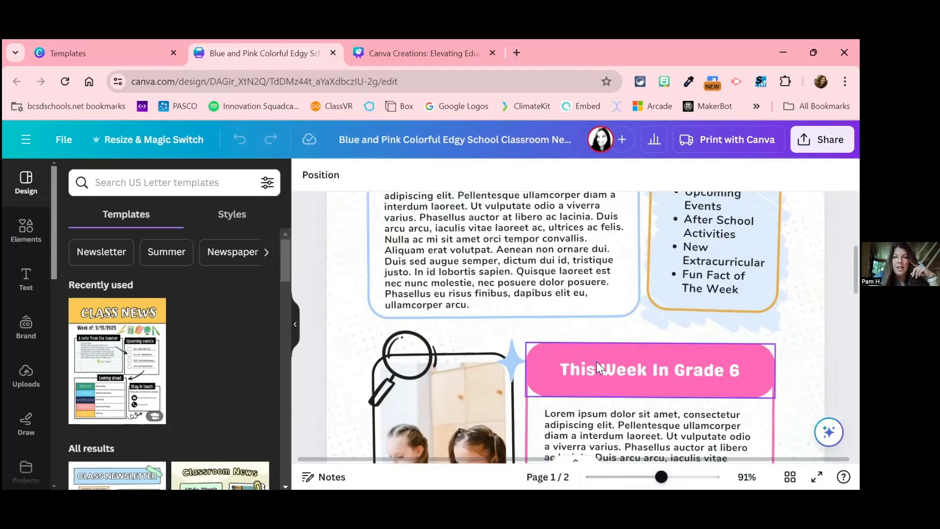
scroll(589, 361, up, 4)
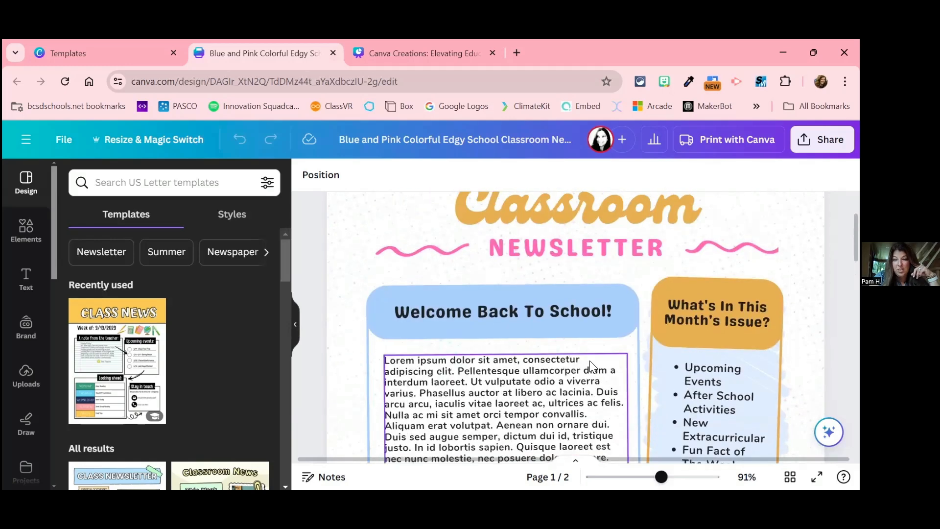
scroll(588, 277, up, 1)
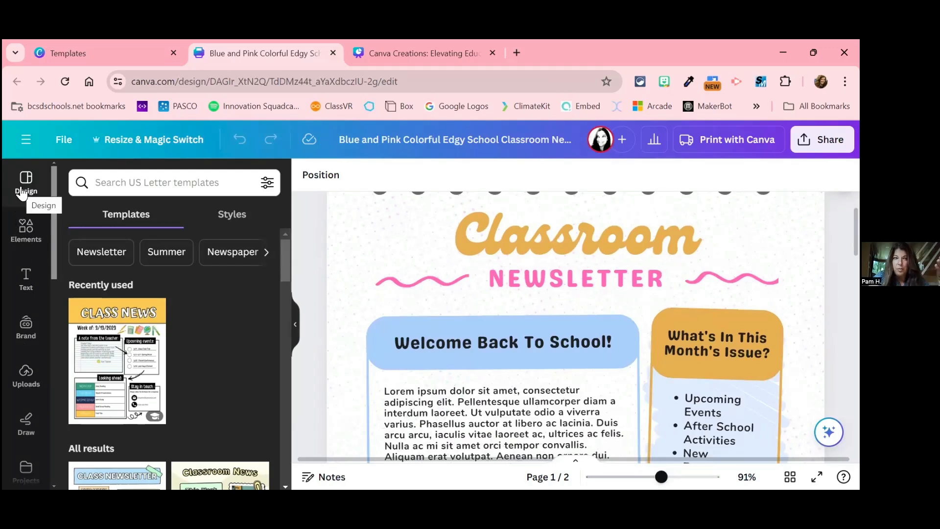
Step: Look through the editor's available elements, text styles and brand templates
click(23, 231)
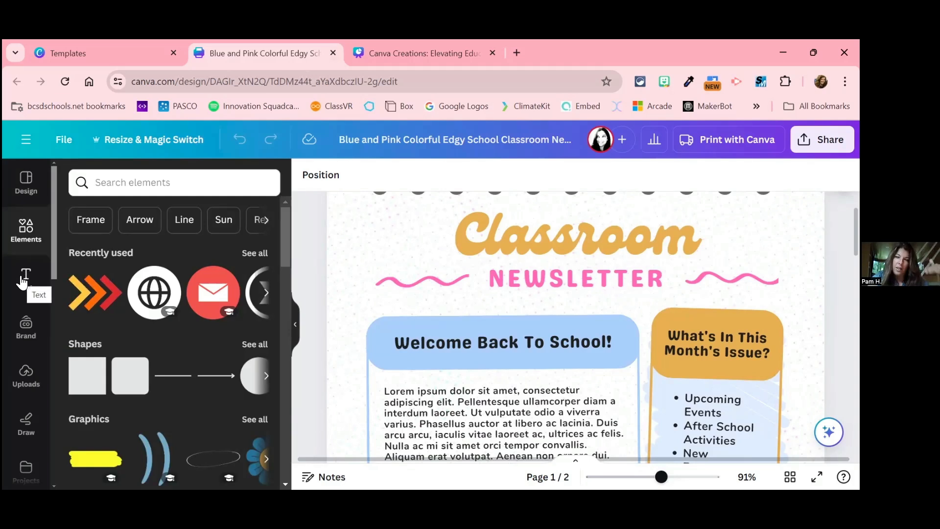
click(22, 282)
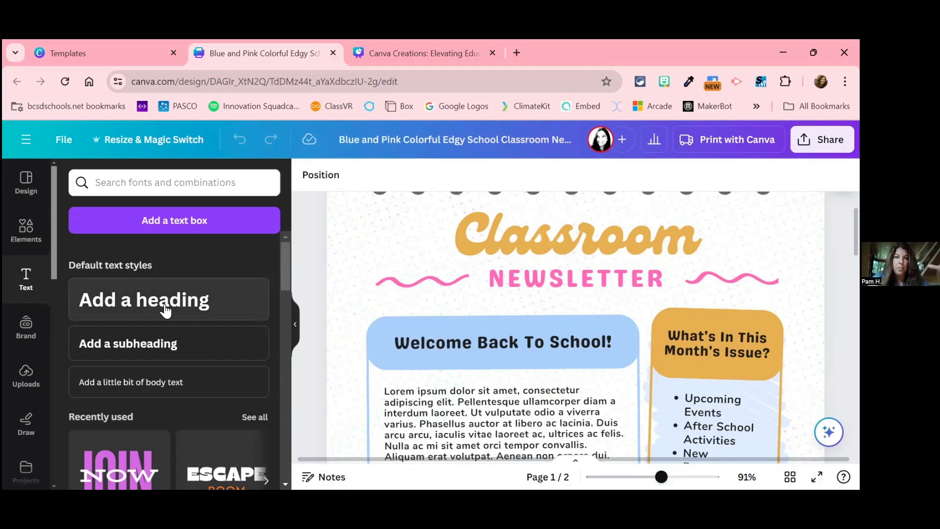
click(25, 329)
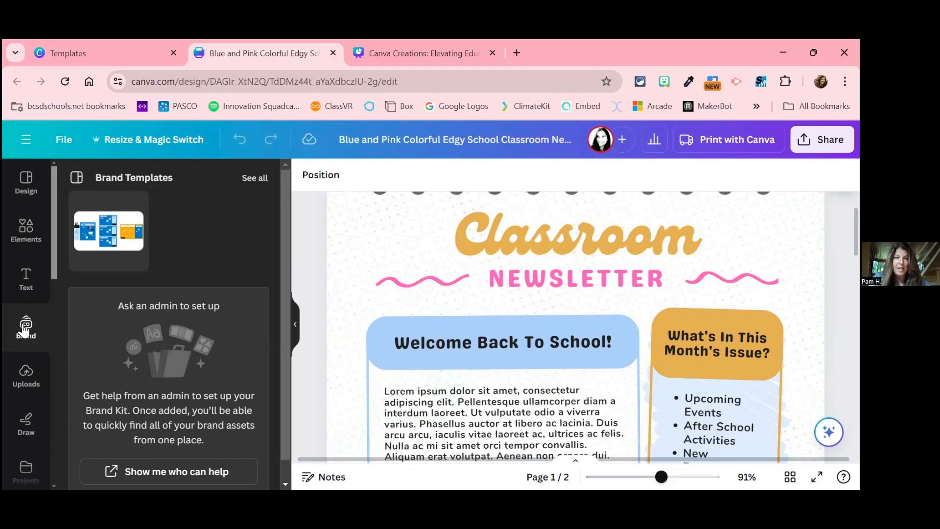
Step: Browse the previously uploaded images to examine the graphics and school district logos available for the newsletter
click(27, 376)
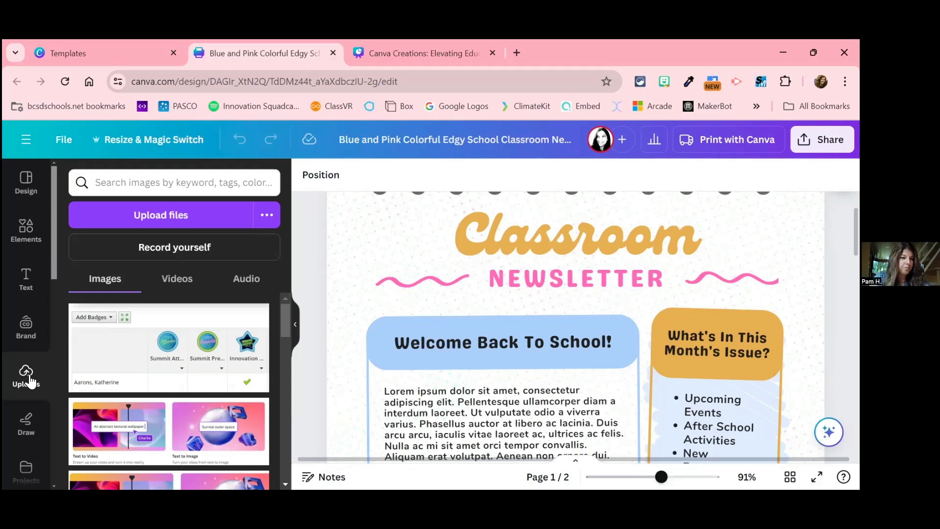
scroll(29, 380, down, 1)
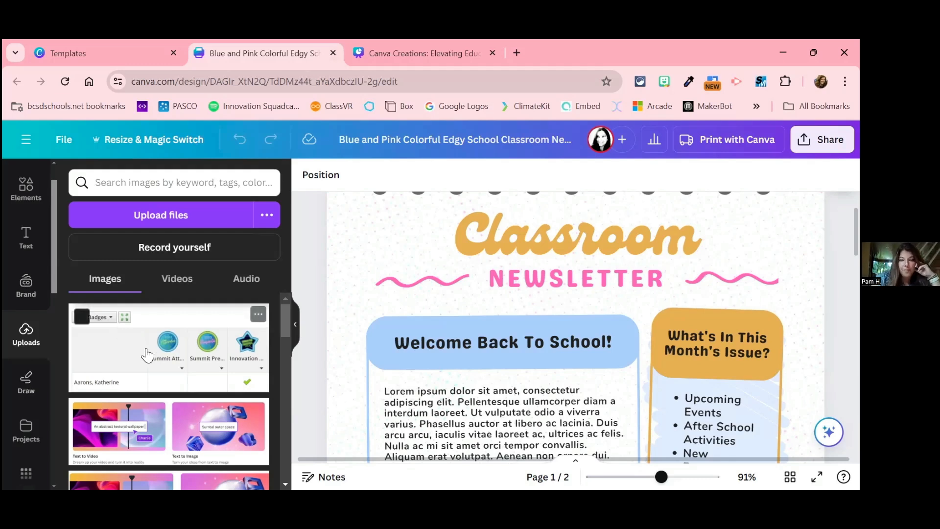
scroll(146, 354, down, 10)
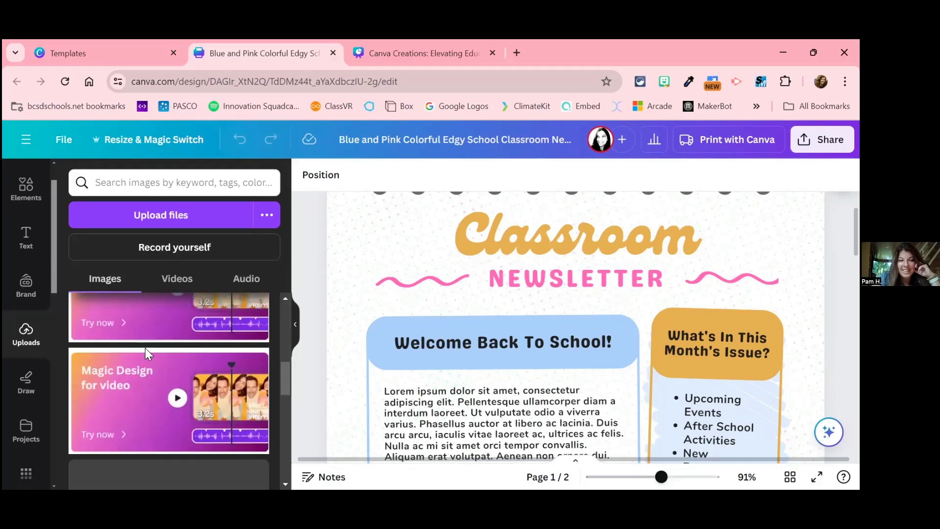
scroll(146, 354, down, 10)
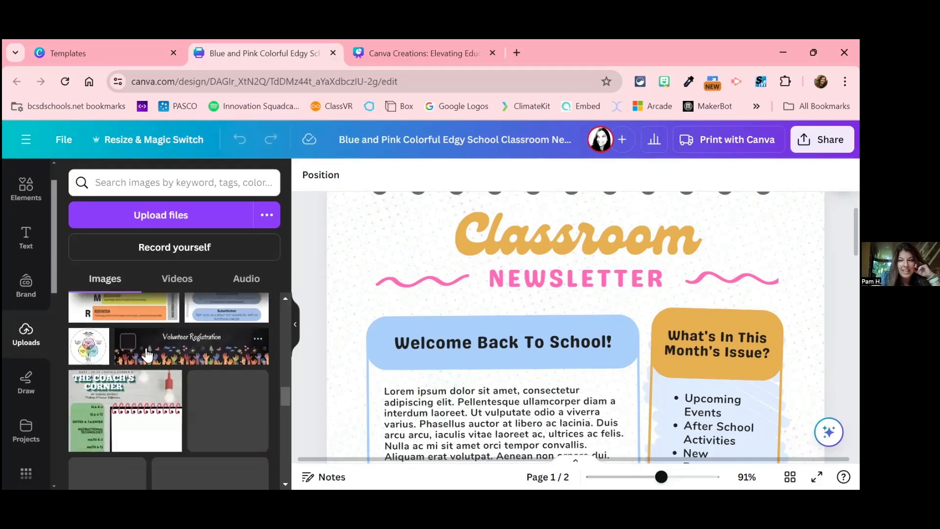
scroll(146, 353, down, 10)
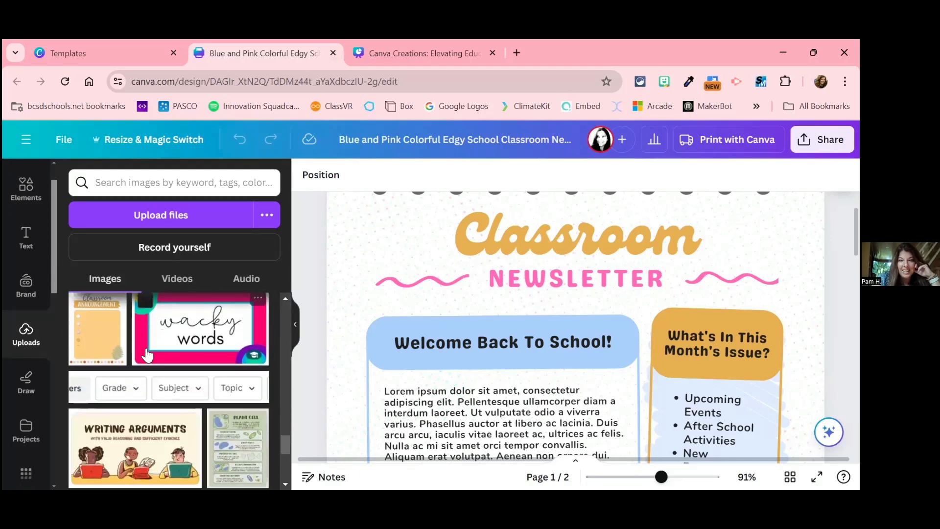
scroll(146, 354, down, 10)
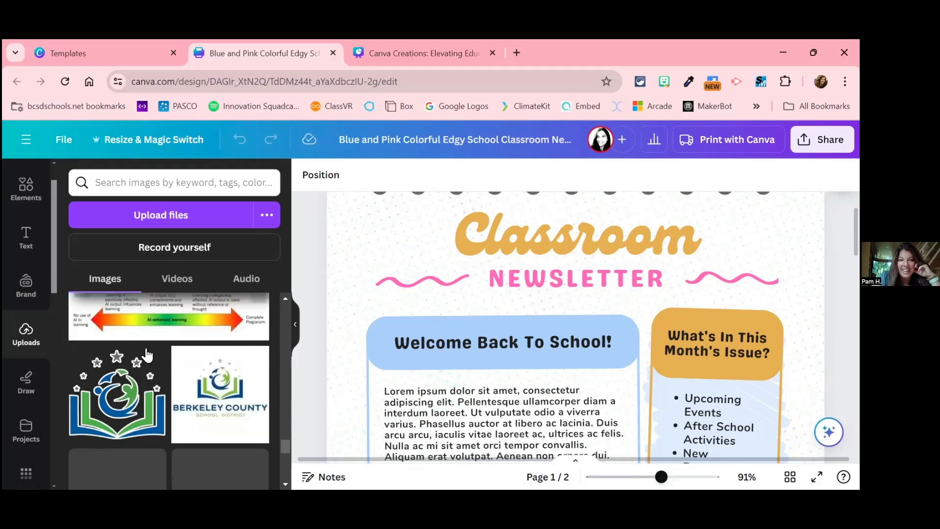
scroll(148, 355, down, 3)
scroll(148, 355, up, 5)
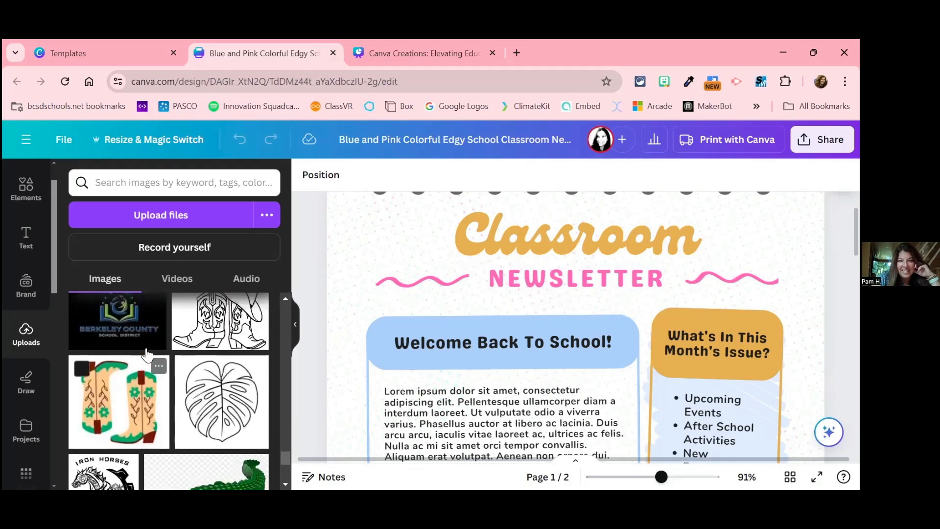
scroll(148, 354, down, 3)
scroll(148, 355, up, 1)
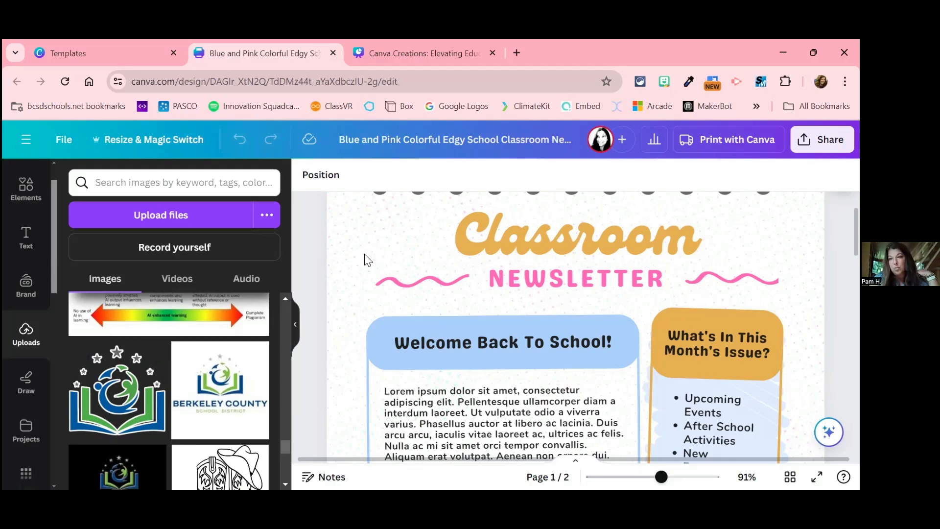
Step: Look over the remaining editor tools, including Draw, Projects, Apps and Magic Media
scroll(24, 289, up, 1)
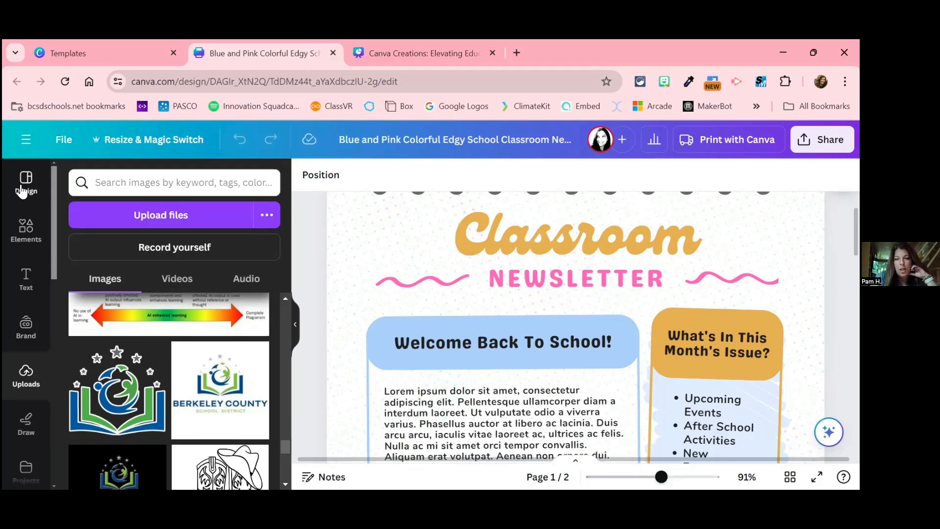
scroll(17, 374, down, 3)
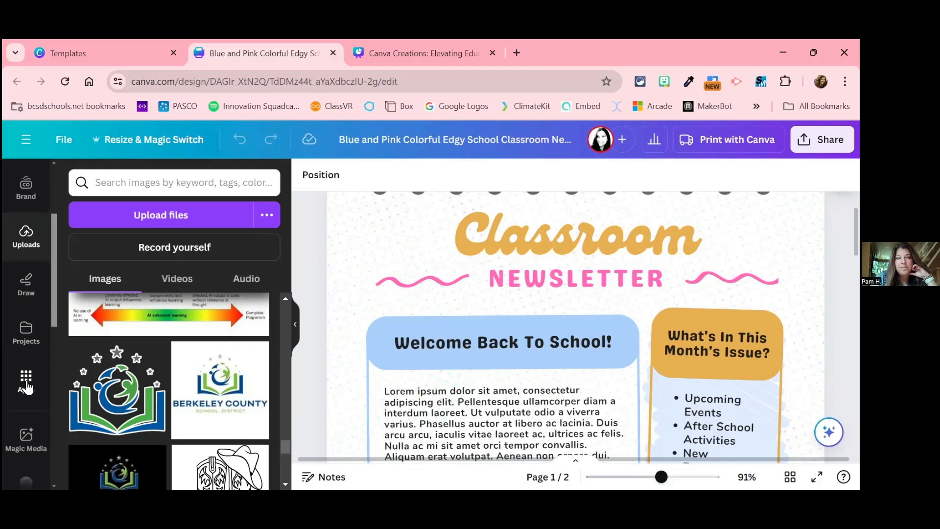
scroll(21, 335, down, 2)
scroll(22, 331, up, 3)
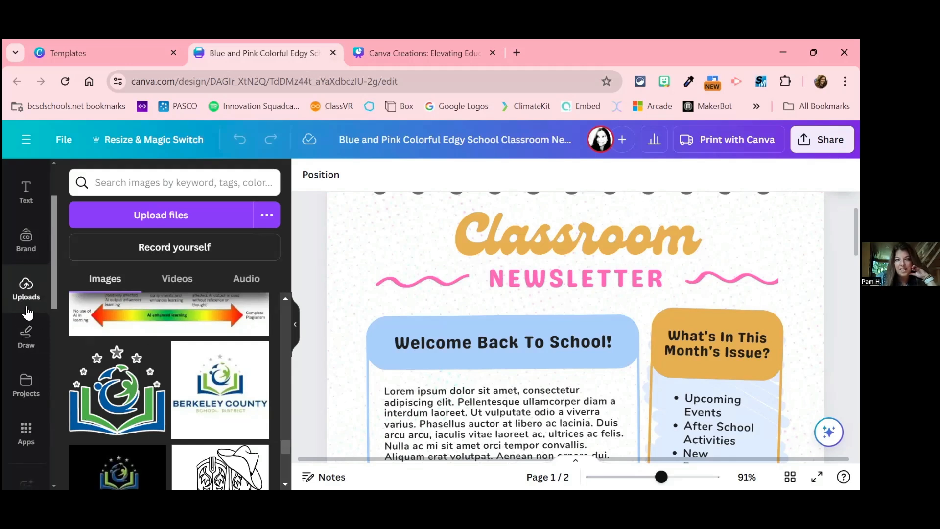
scroll(28, 313, up, 2)
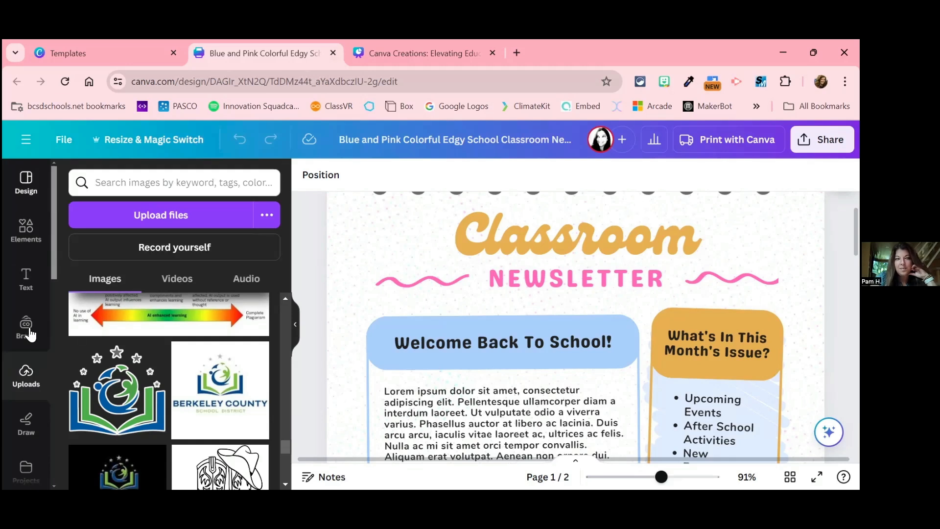
Step: Browse the US Letter newsletter templates offered for the design, covering the recently used one and all results
click(27, 189)
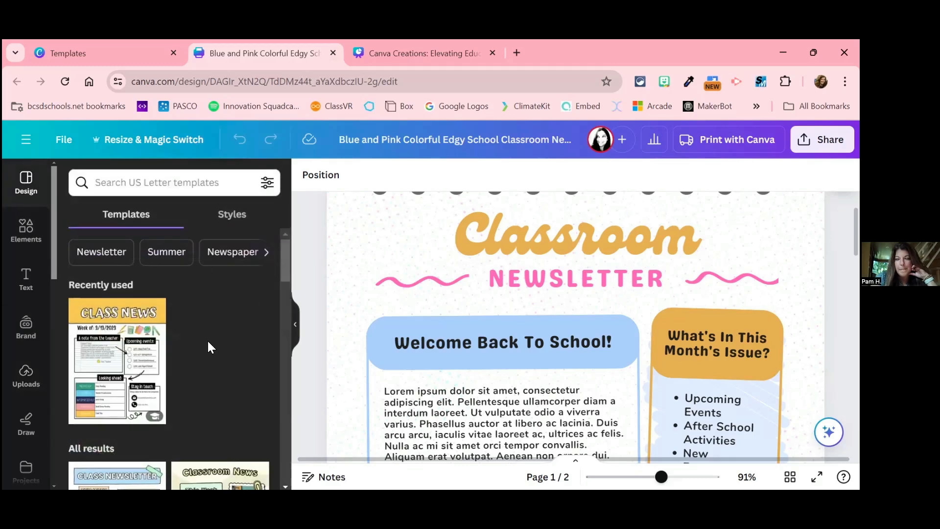
scroll(209, 343, down, 1)
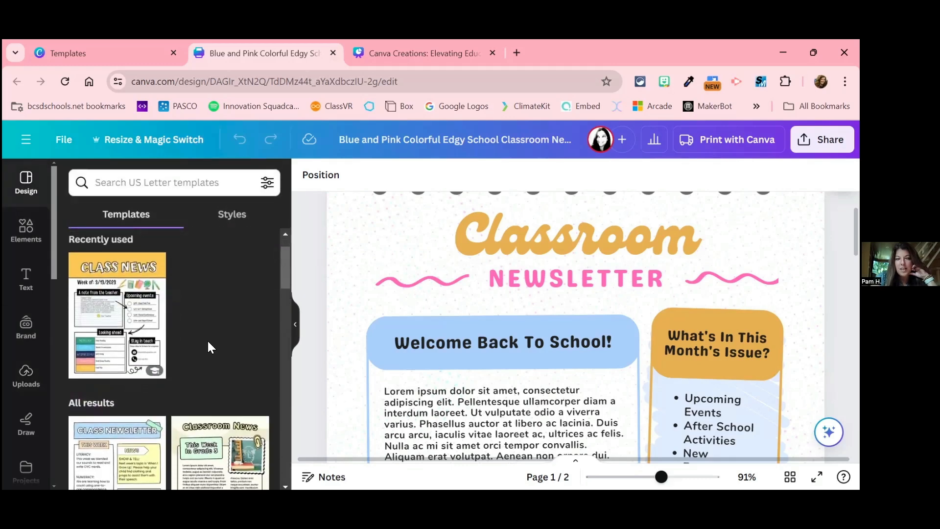
scroll(209, 346, down, 3)
scroll(207, 346, down, 2)
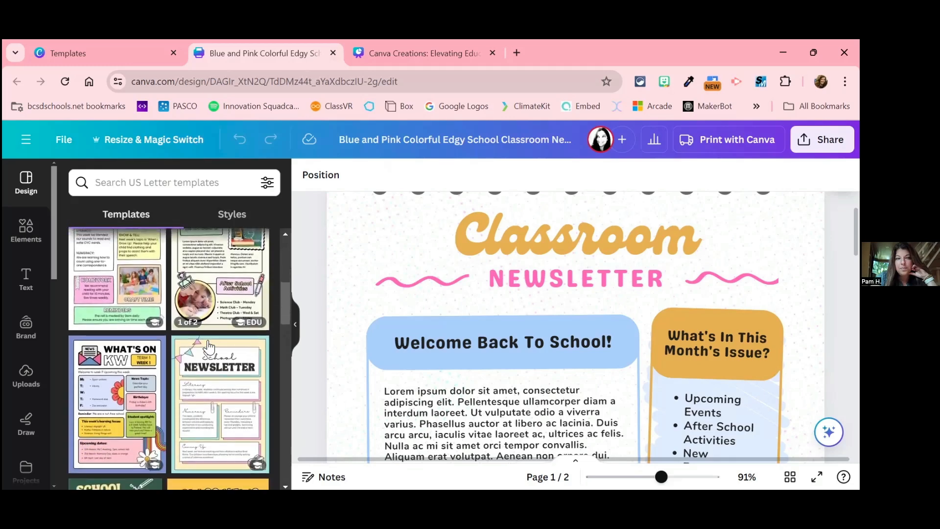
scroll(206, 474, down, 4)
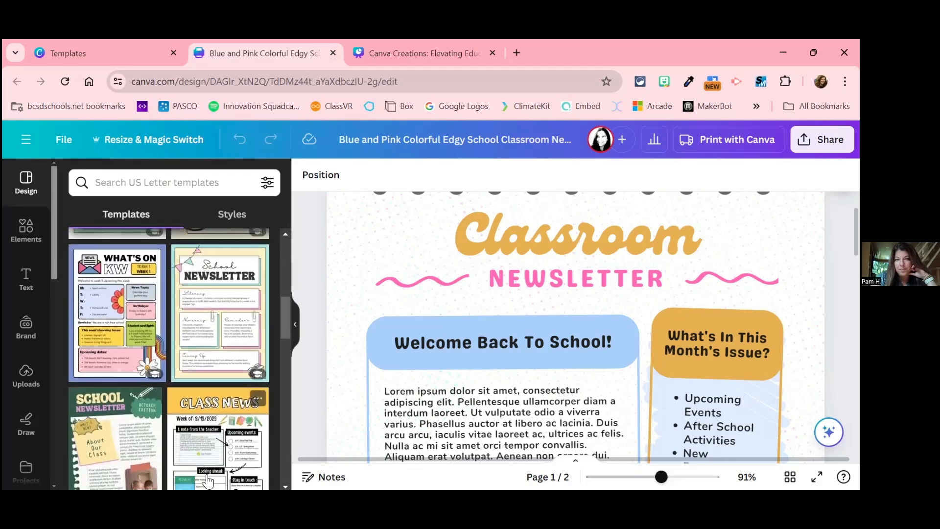
scroll(208, 481, down, 3)
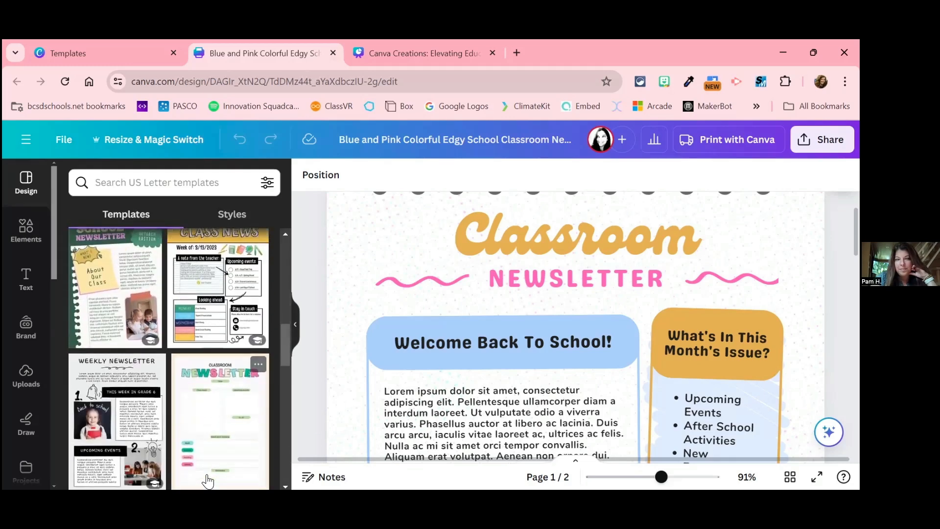
scroll(208, 480, down, 2)
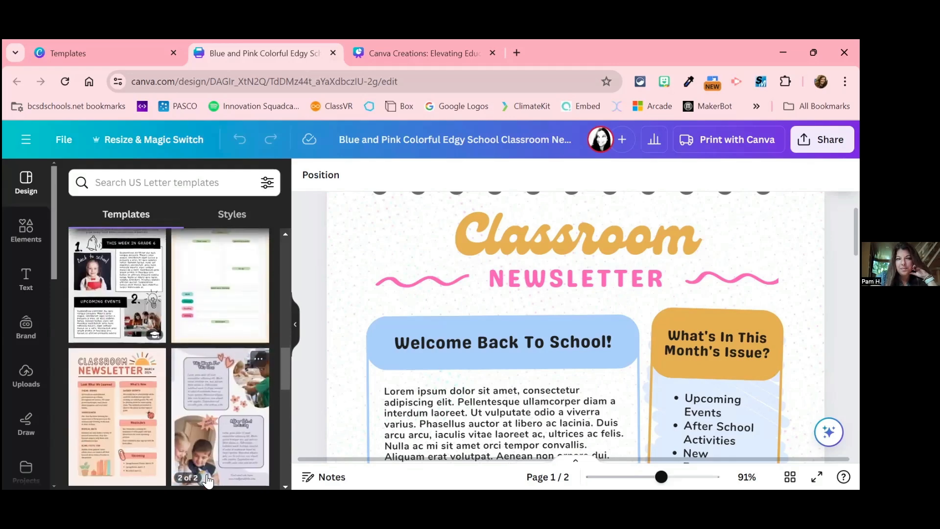
scroll(211, 465, down, 2)
scroll(212, 449, down, 3)
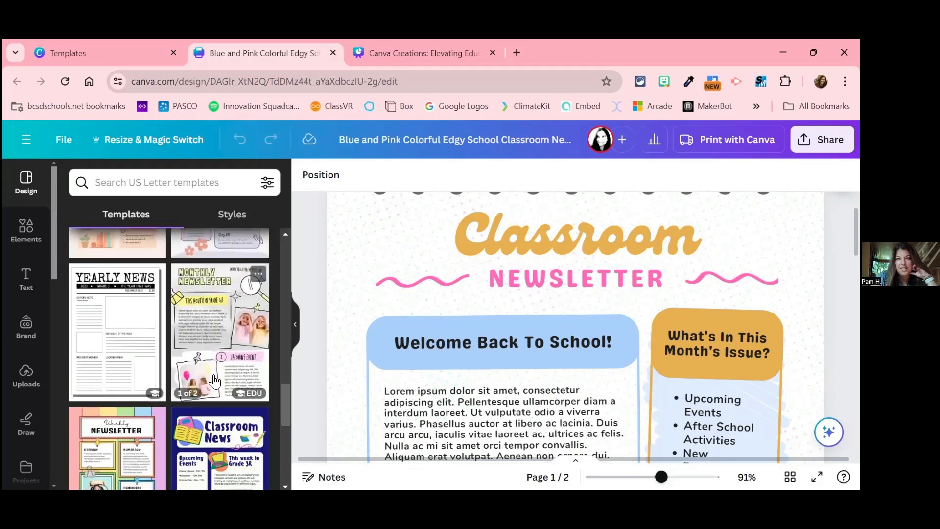
scroll(214, 379, up, 15)
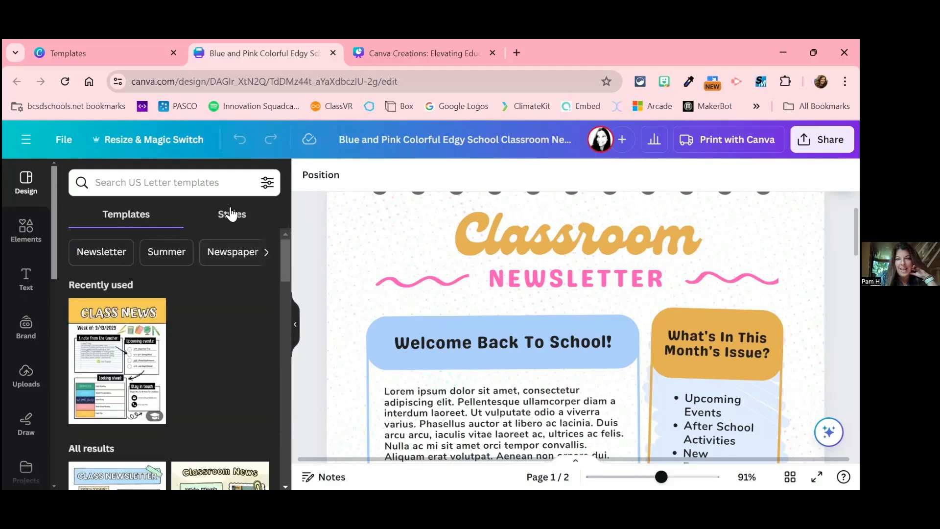
Step: Apply the first recently used style, the teal, cream and orange palette with the surf illustration, to all pages of the newsletter
click(231, 214)
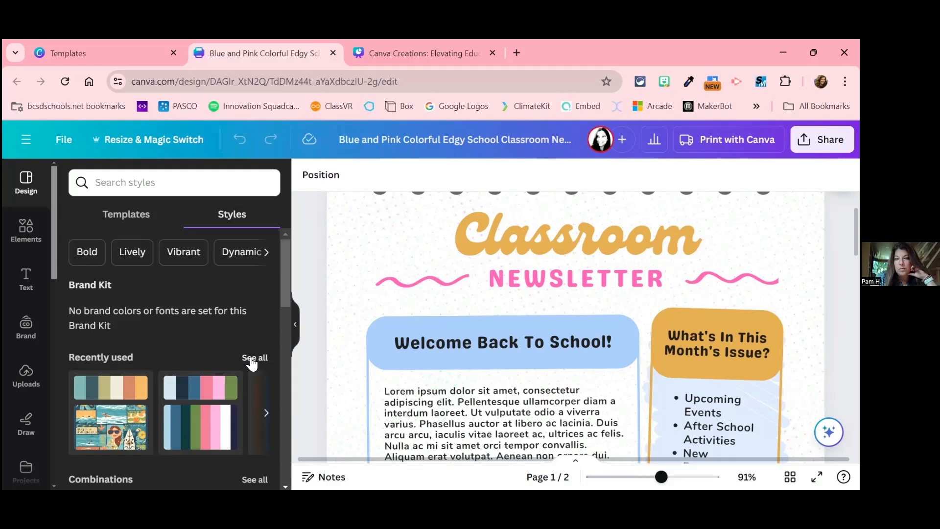
click(118, 394)
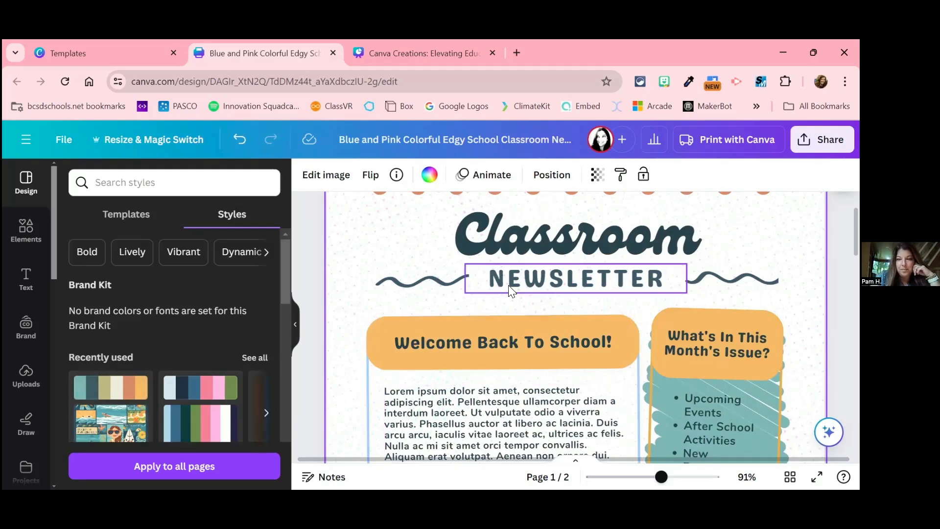
scroll(508, 285, down, 2)
scroll(509, 285, up, 3)
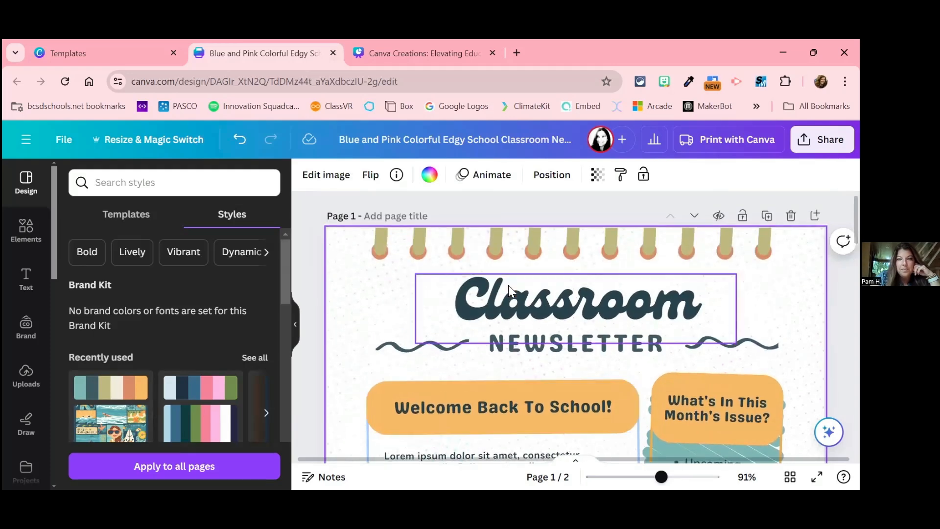
click(182, 470)
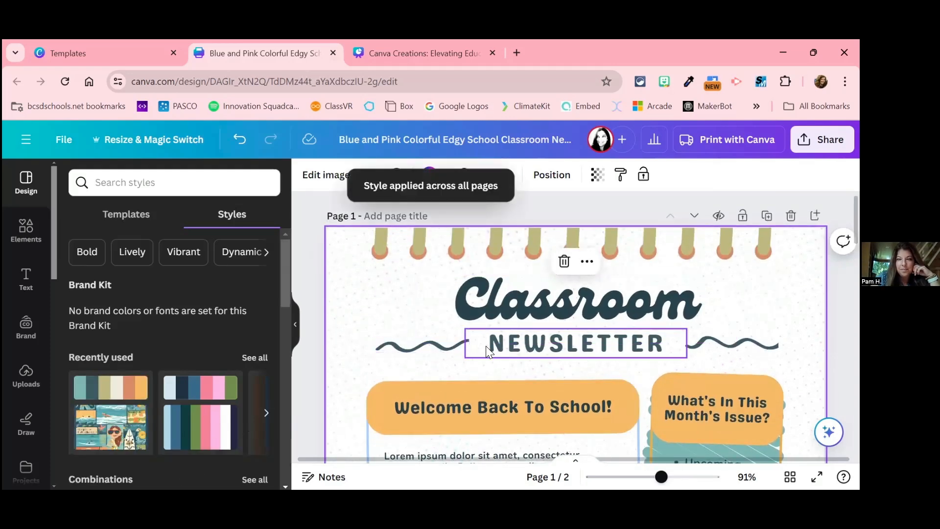
Step: Review the restyled colors on both newsletter pages, including side by side in grid view
scroll(486, 346, down, 10)
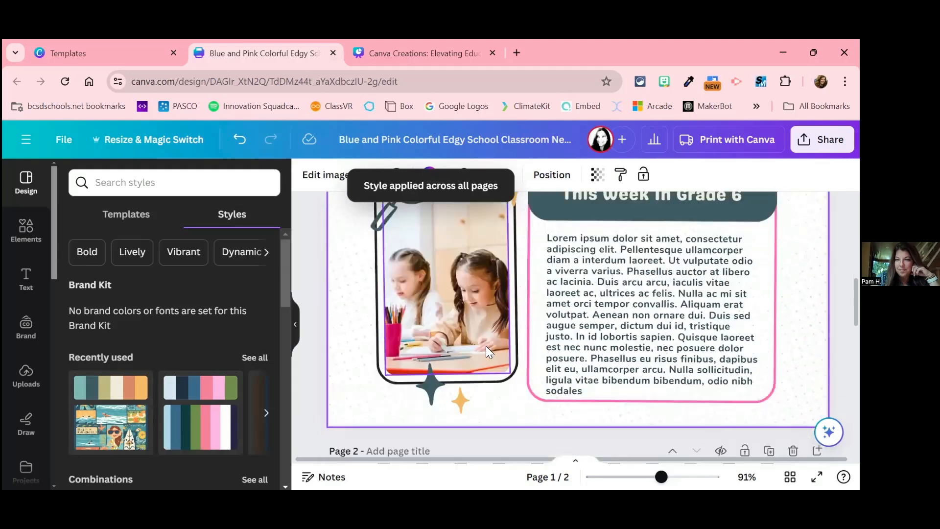
scroll(486, 346, down, 3)
scroll(486, 346, up, 10)
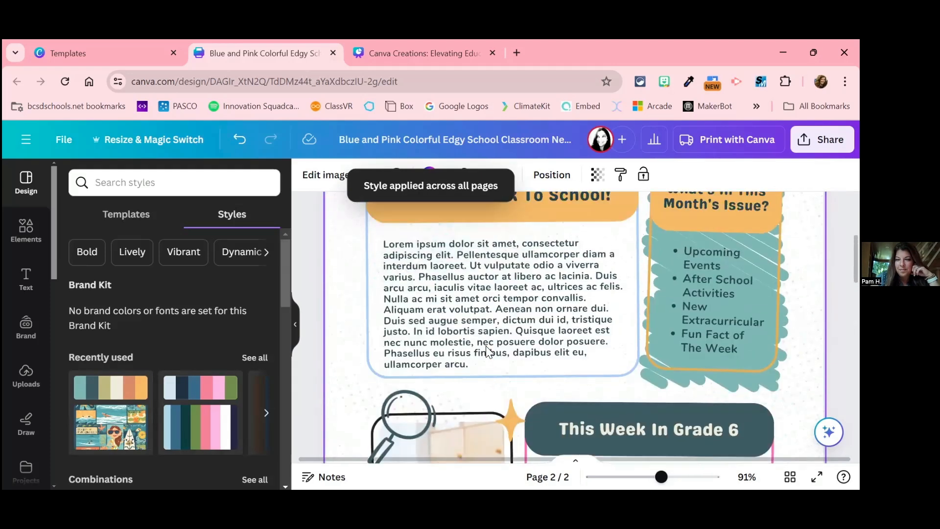
scroll(485, 346, up, 1)
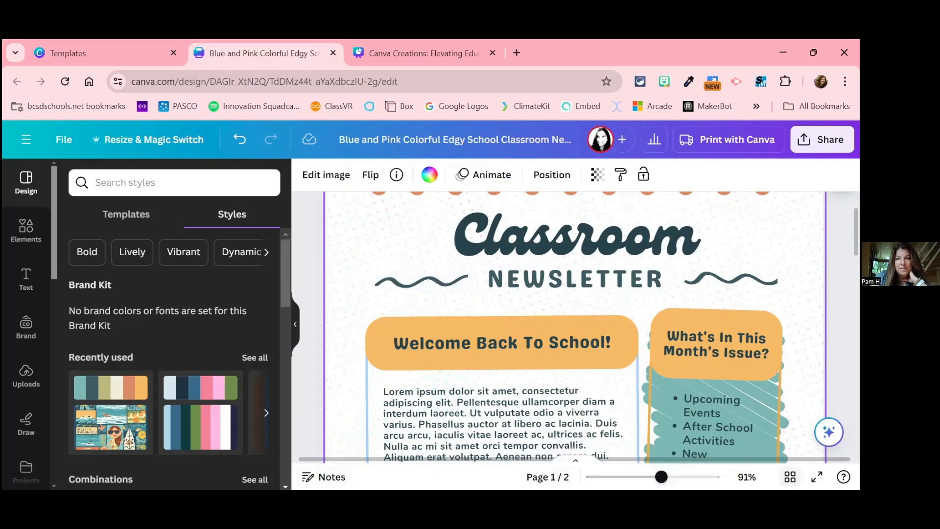
click(790, 477)
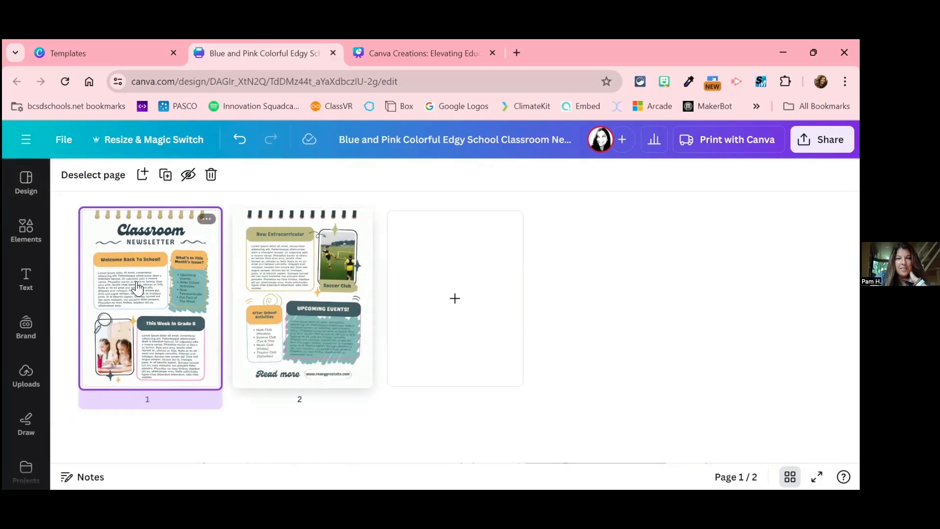
click(328, 307)
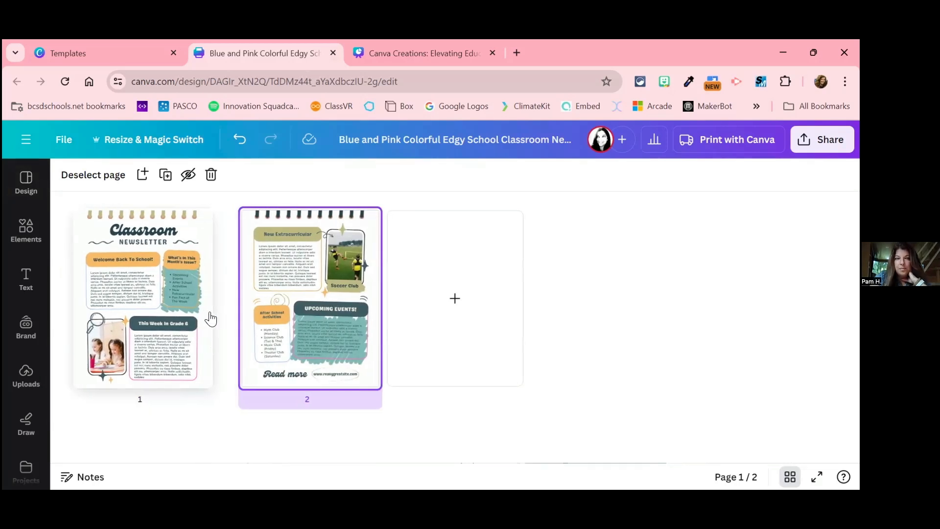
click(172, 323)
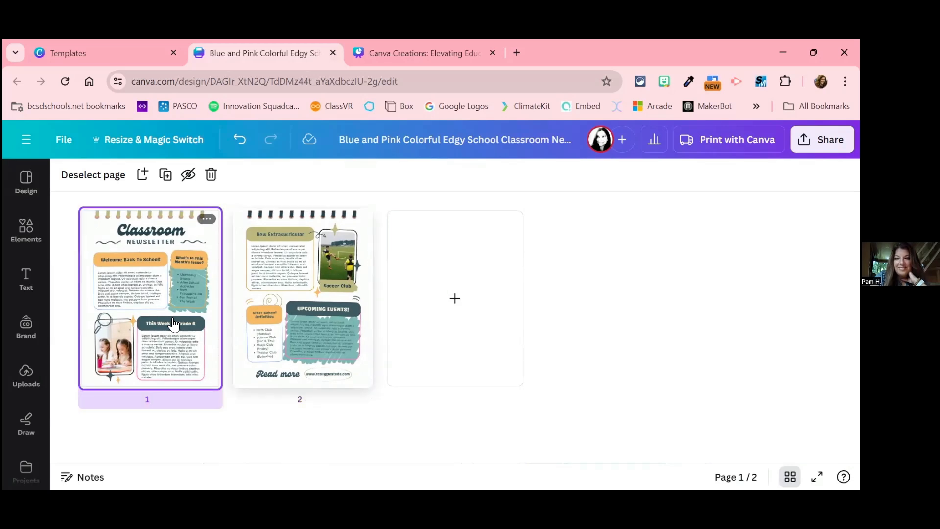
click(301, 313)
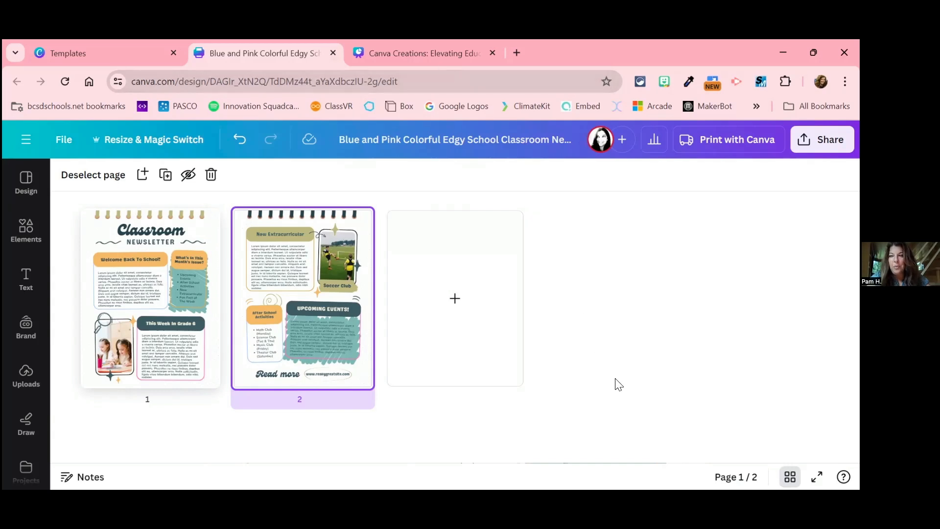
Step: Switch to the Canva Creations presentation and examine the surf collage's image options on the hidden page, including Apply colors to page
click(423, 59)
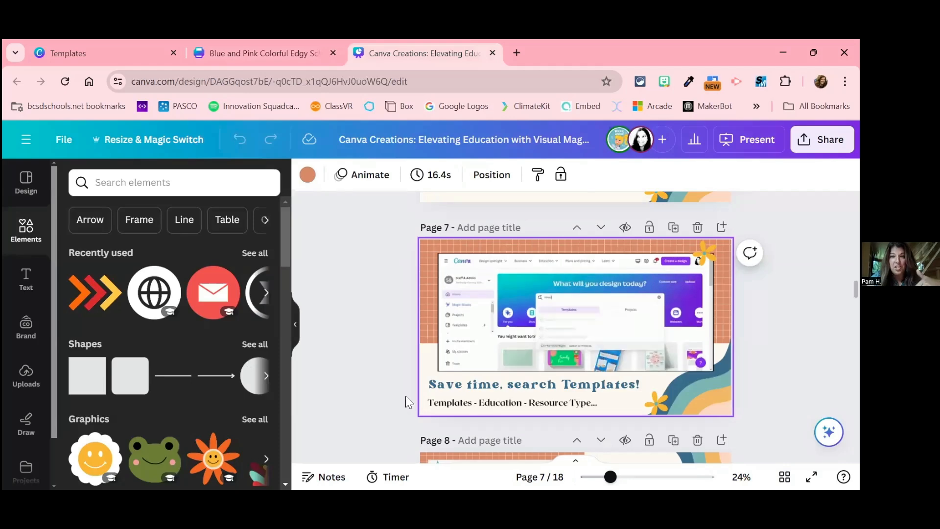
scroll(368, 315, up, 9)
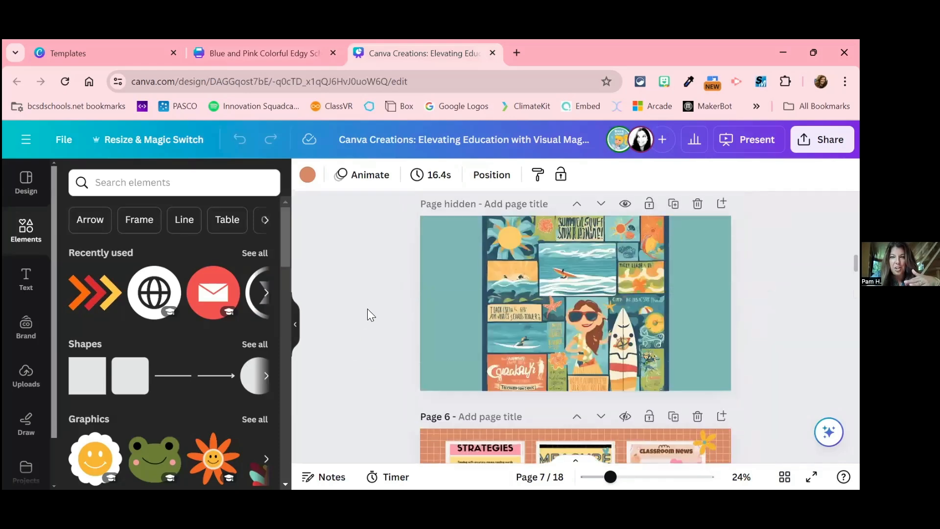
scroll(371, 315, down, 4)
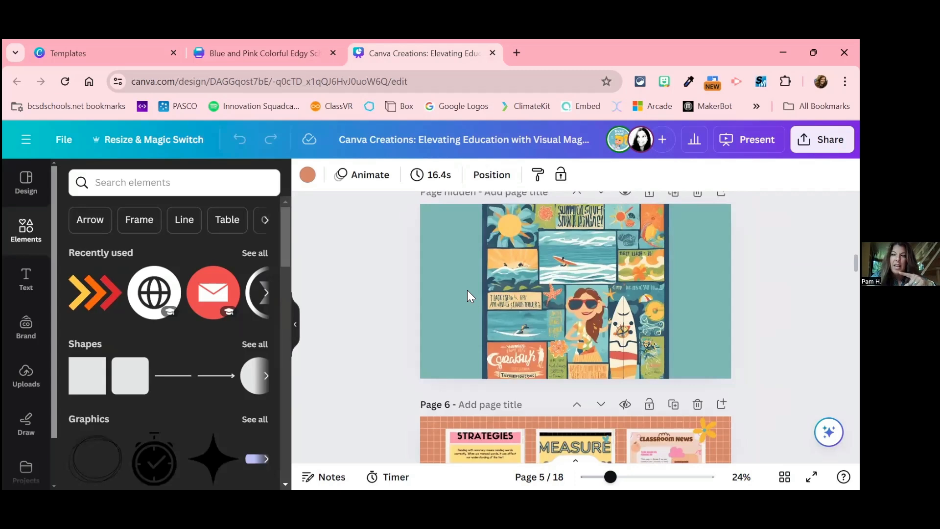
click(586, 298)
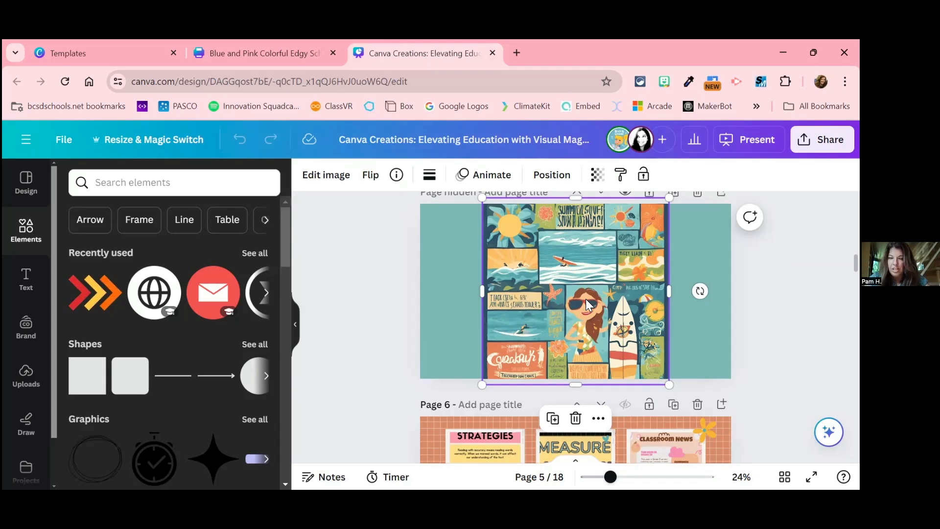
right_click(586, 299)
mouse_move(586, 305)
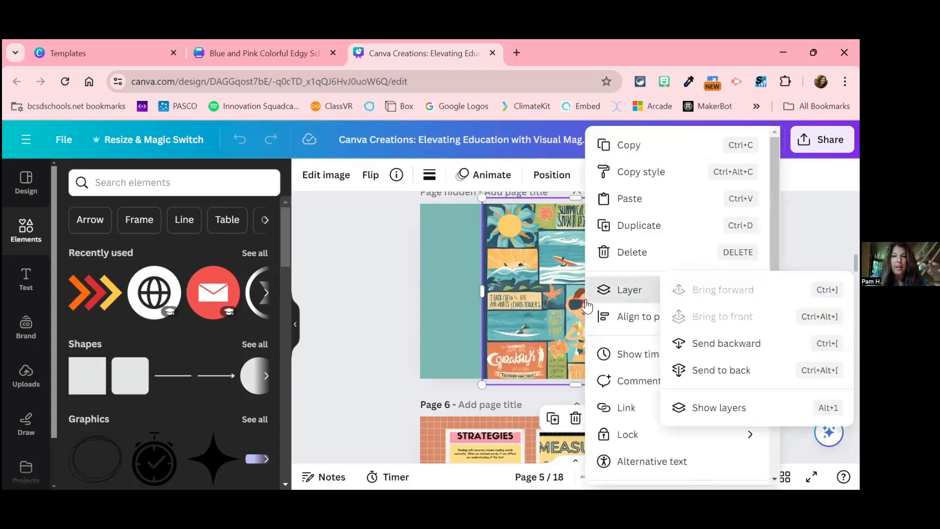
scroll(615, 408, down, 1)
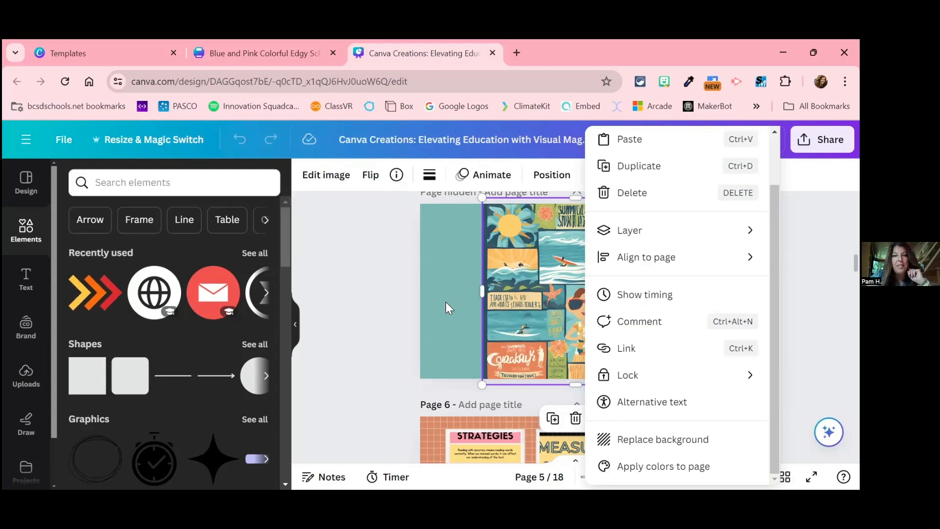
click(430, 181)
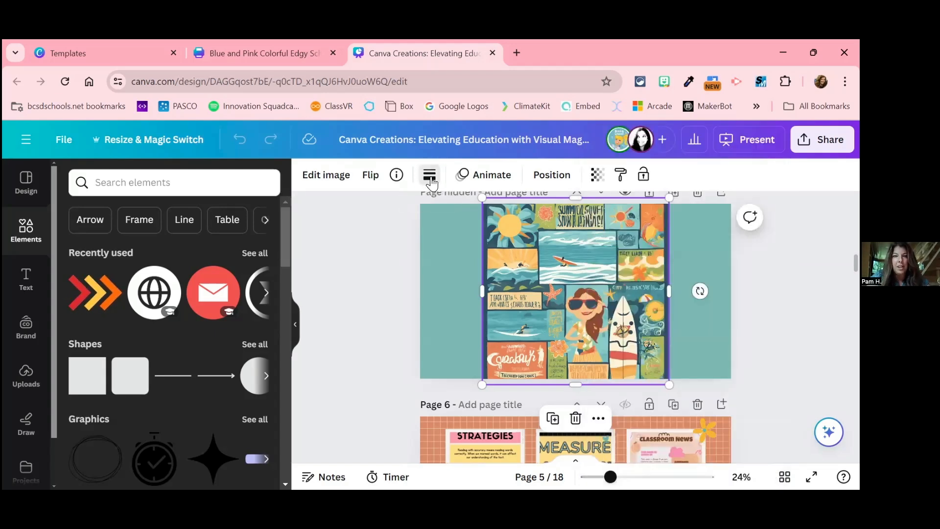
click(431, 181)
click(397, 320)
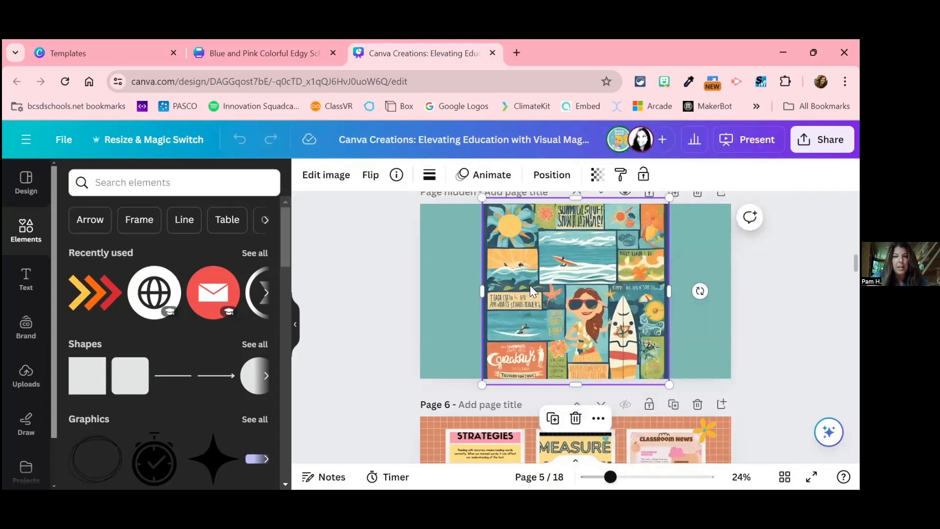
Step: Select the hidden page's teal background and display the document and photo colors available for it
click(451, 282)
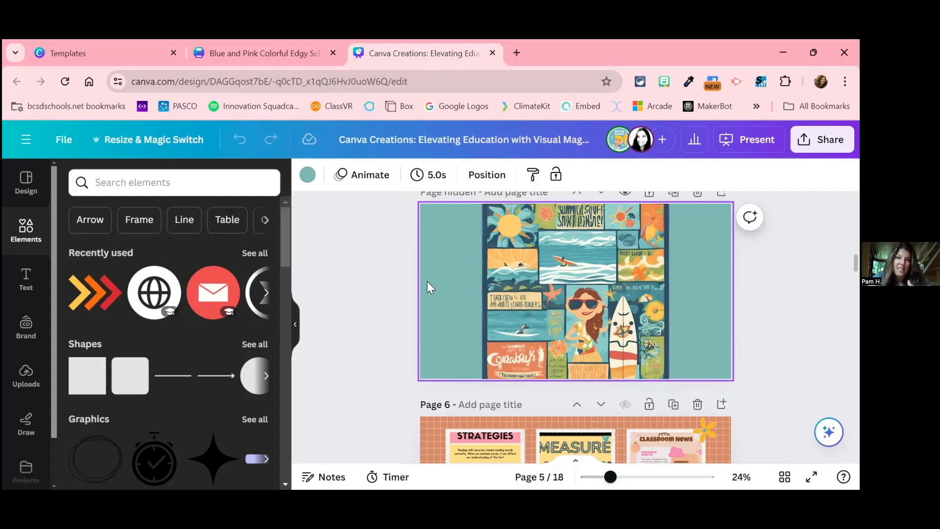
click(307, 175)
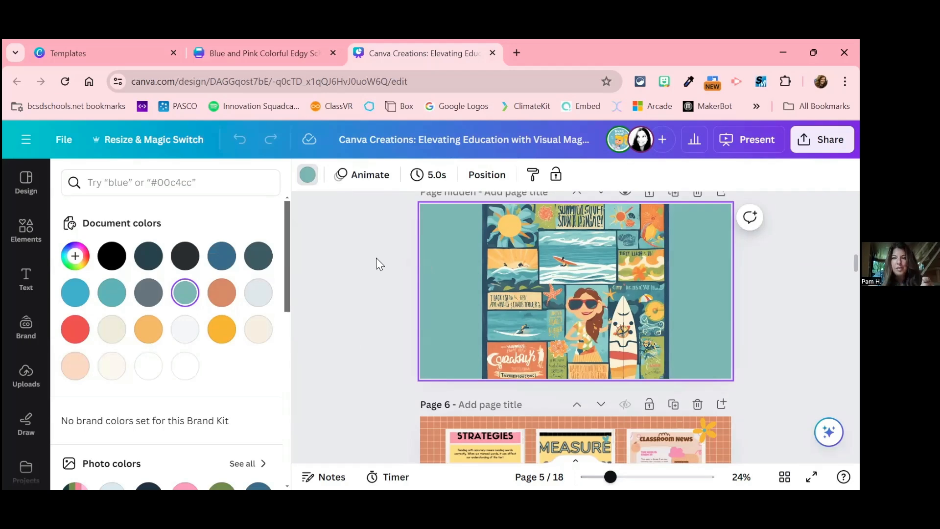
scroll(451, 244, up, 2)
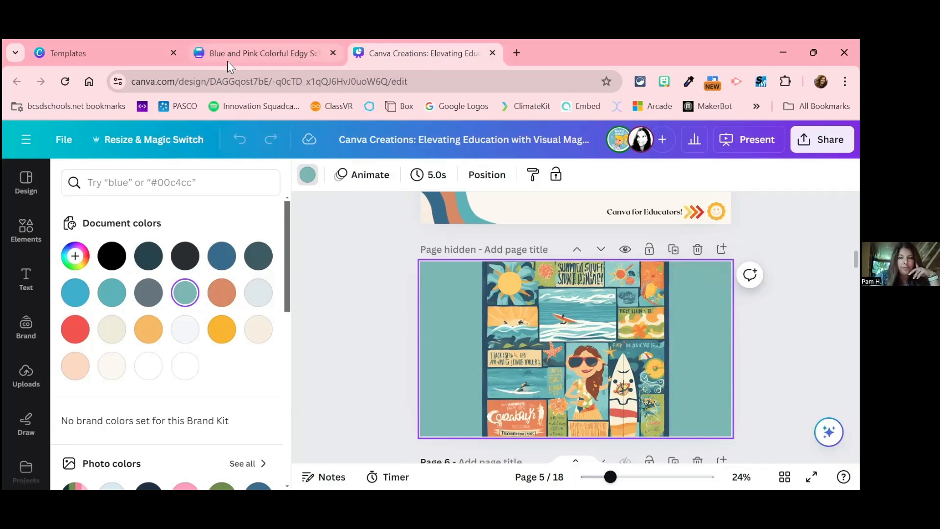
Step: Return to the classroom newsletter, leave grid view and zoom out to 29% to look over both full pages
mouse_move(227, 61)
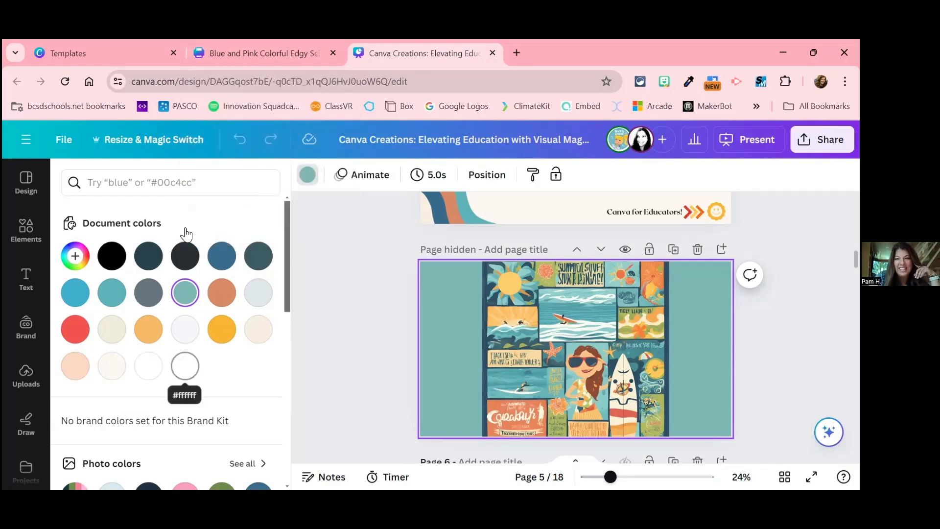
click(252, 57)
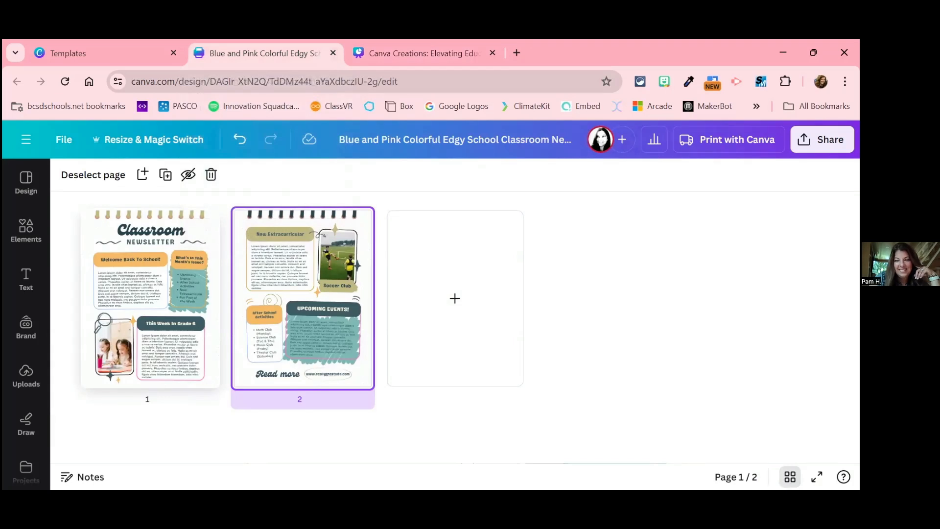
click(790, 476)
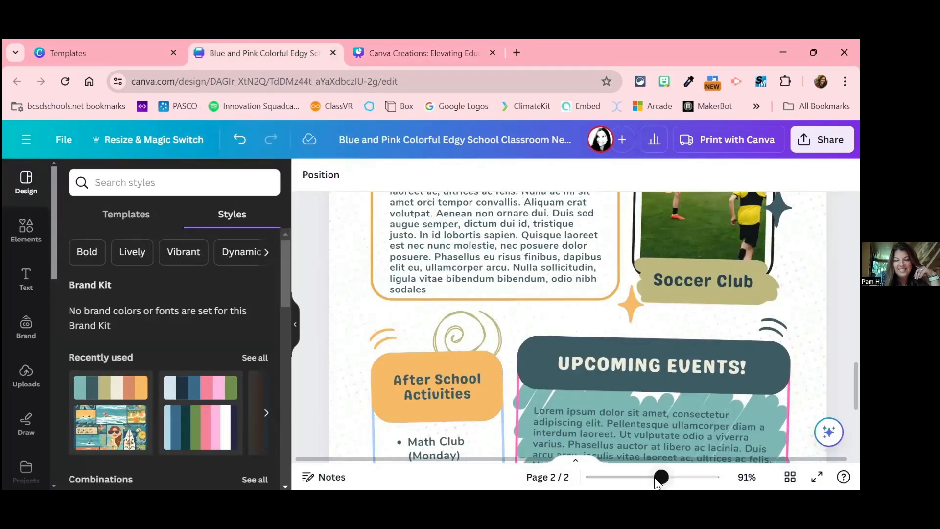
drag(666, 479, 622, 477)
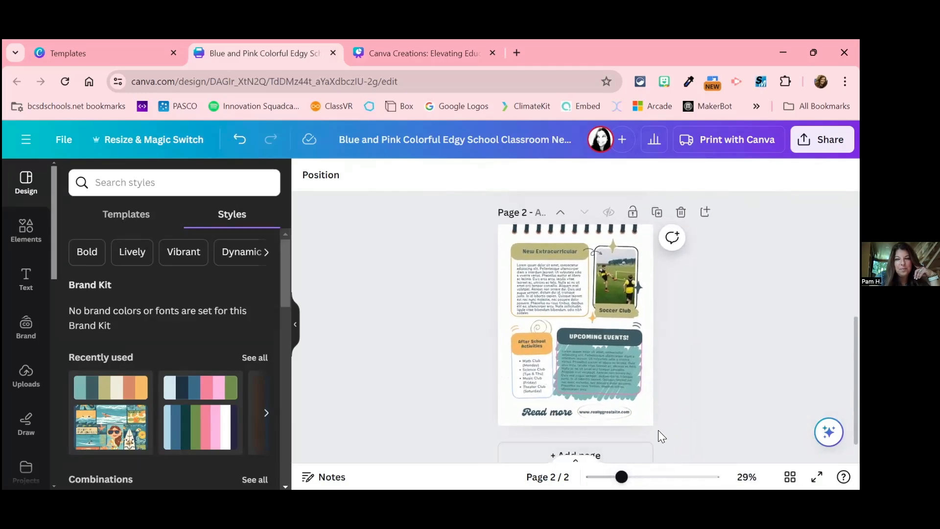
scroll(658, 431, down, 1)
scroll(596, 436, up, 5)
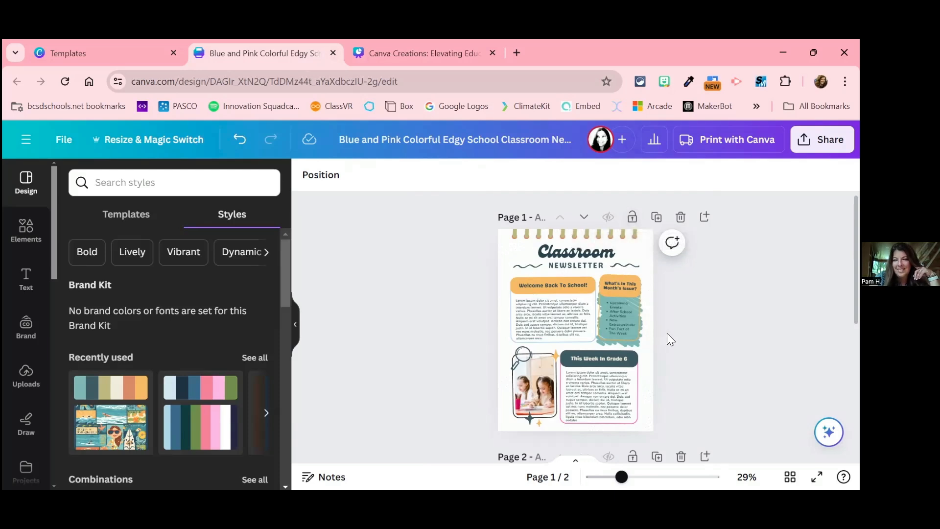
scroll(667, 335, down, 3)
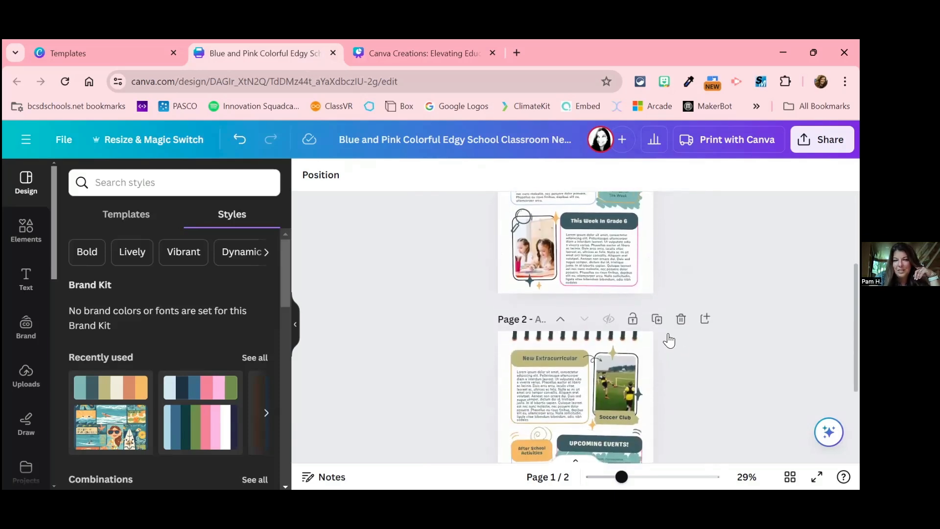
click(649, 369)
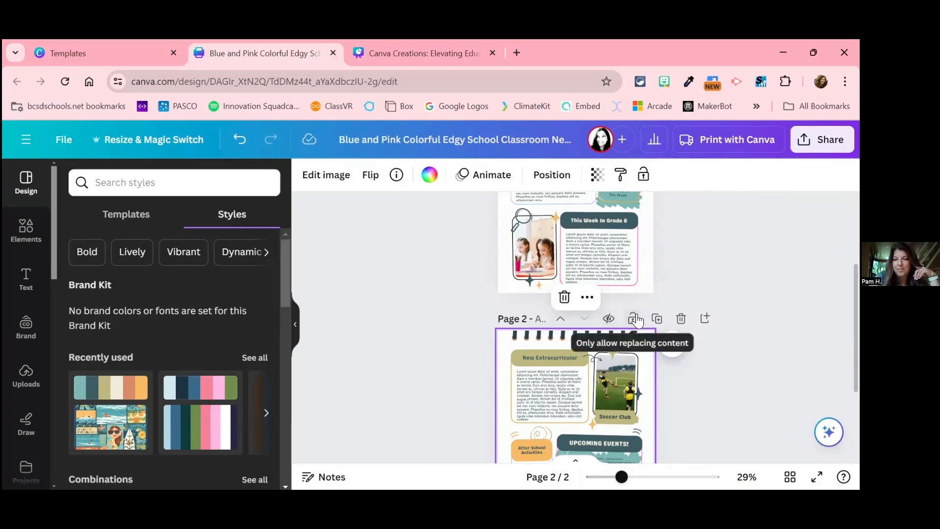
scroll(637, 322, up, 3)
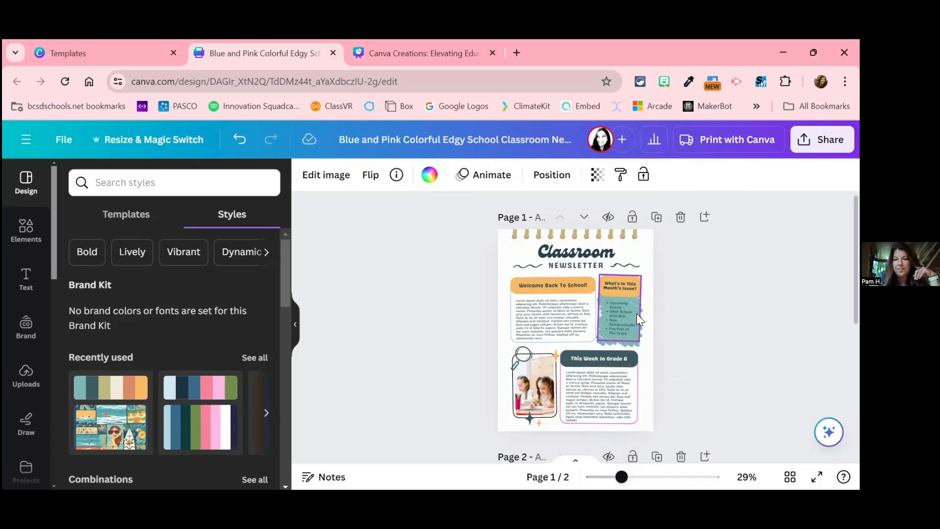
Step: Rename the newsletter design as "Newsletter Template"
click(511, 135)
double_click(510, 135)
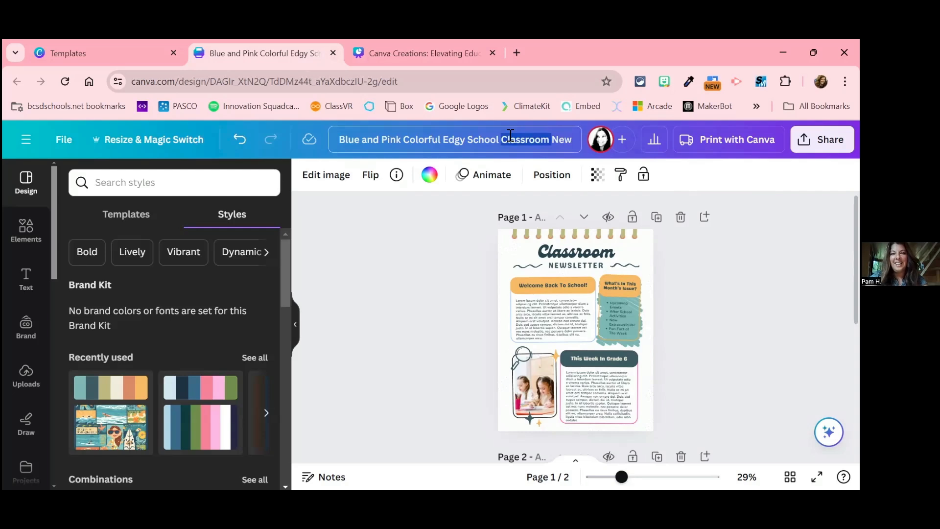
key(ctrl+a)
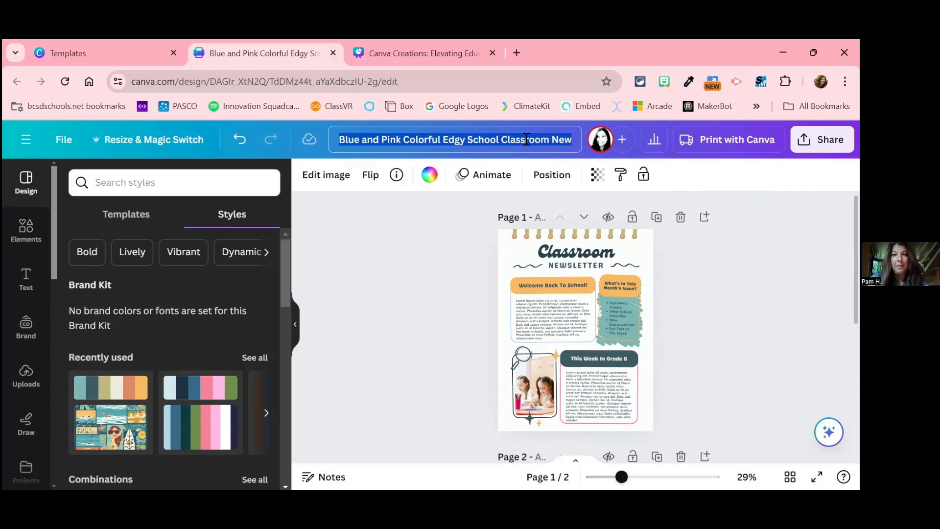
text(New)
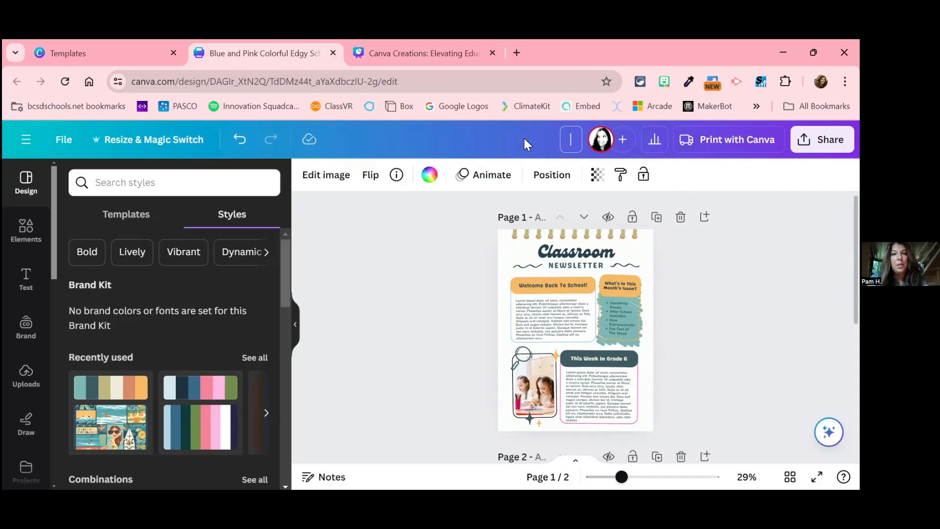
text(slette)
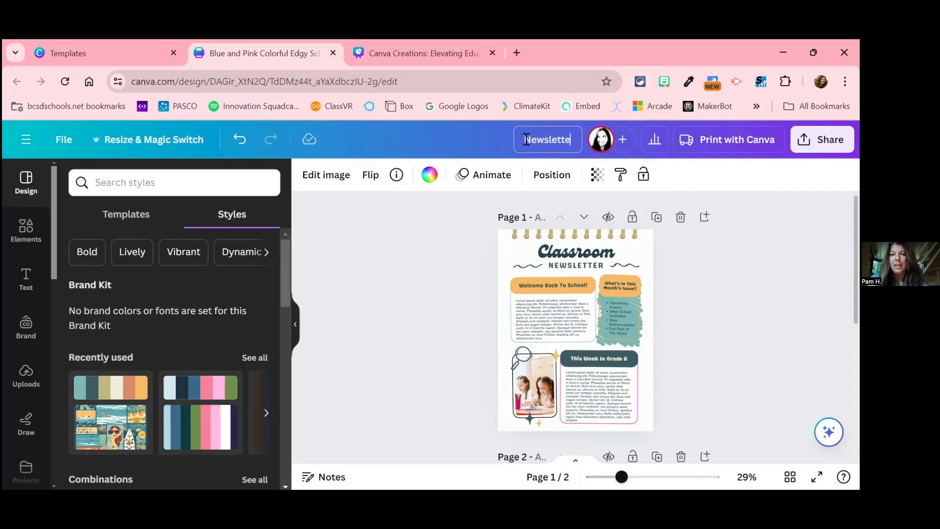
text(r Template)
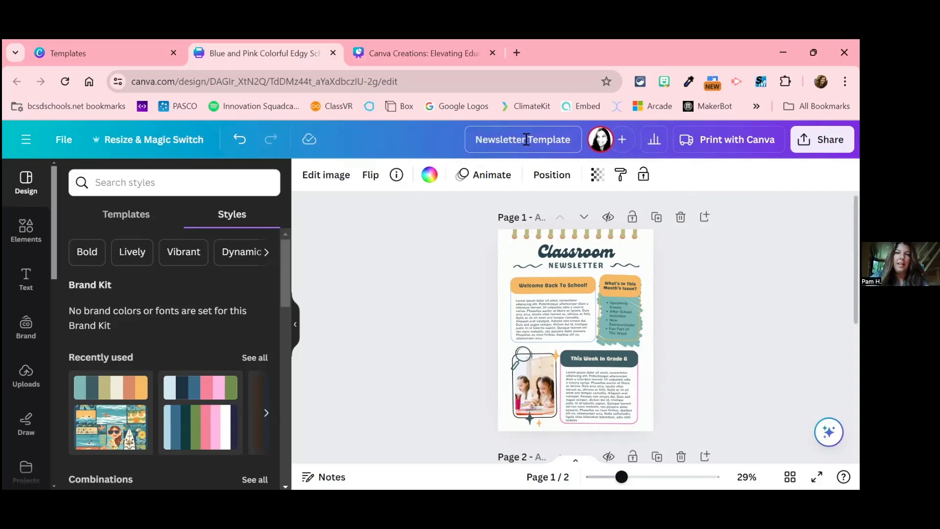
click(427, 286)
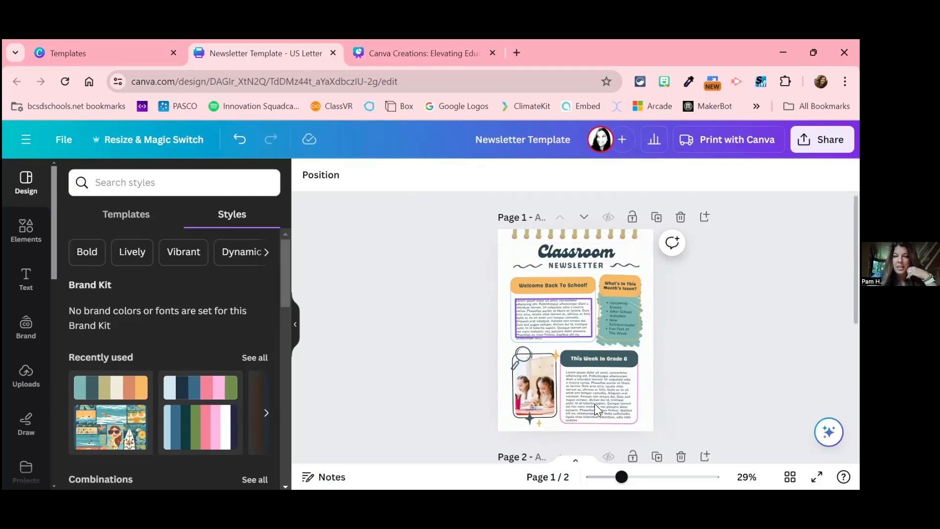
Step: Zoom the newsletter to 46% and review the design's file options, including saving to a folder, making a copy and downloading
click(638, 477)
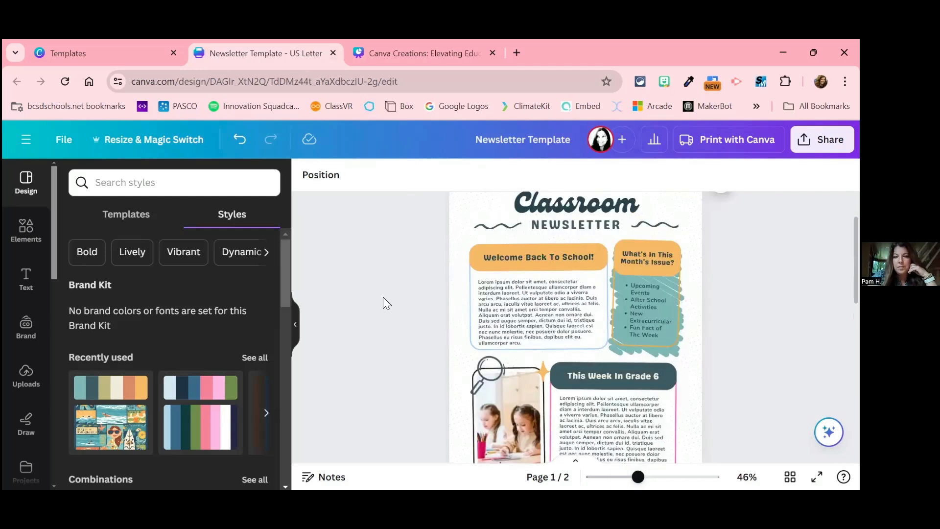
scroll(374, 284, up, 2)
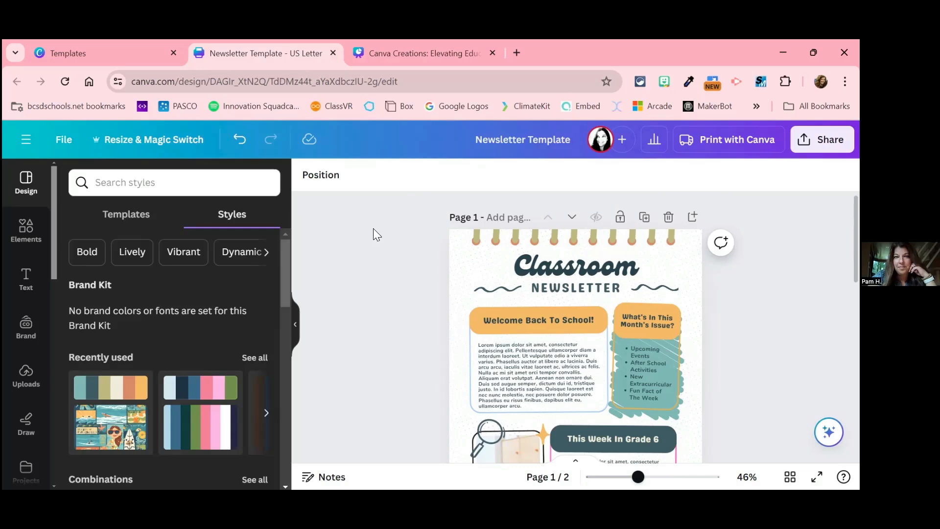
click(63, 141)
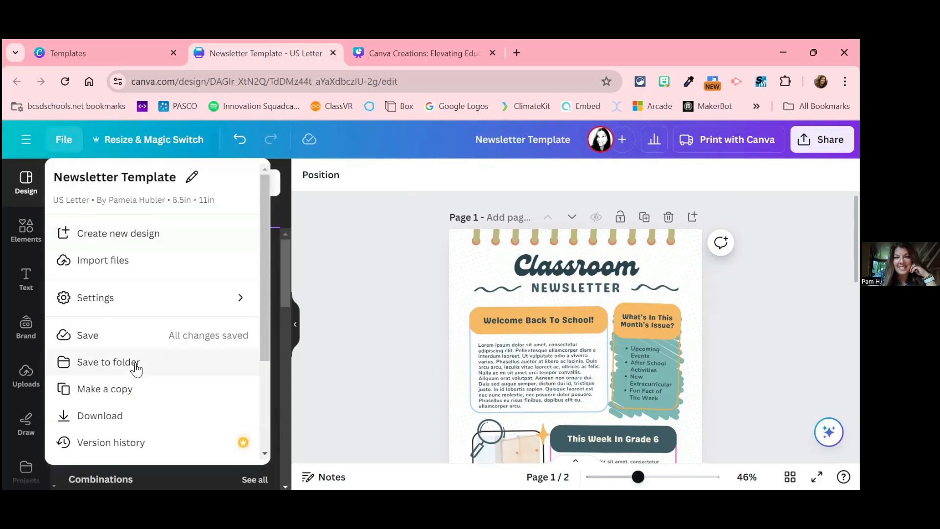
scroll(135, 368, down, 3)
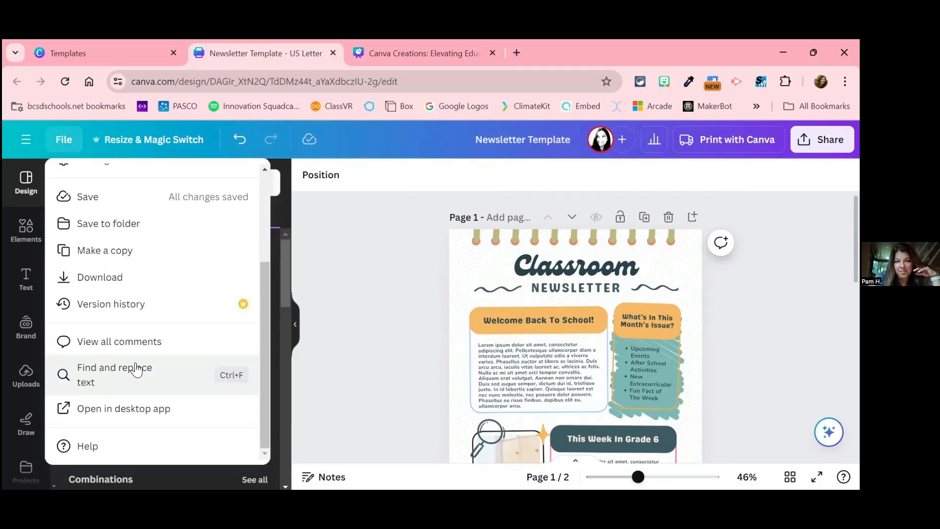
scroll(136, 369, up, 3)
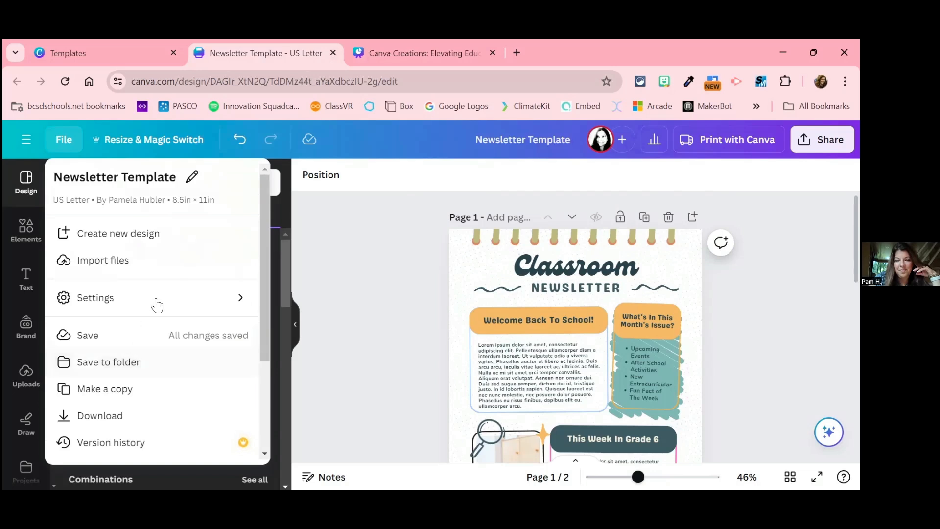
click(358, 262)
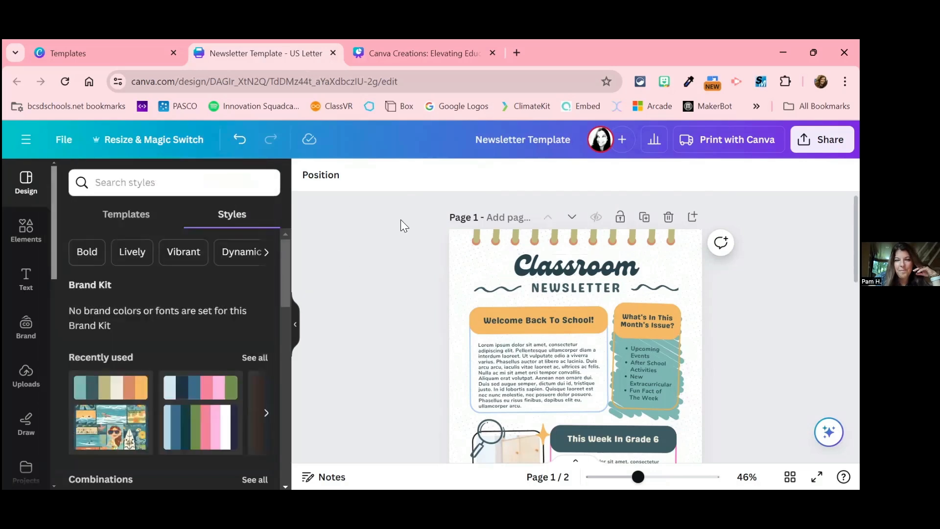
Step: Select the "Classroom" heading on page 1 and display the elements library with its shapes and graphics
click(535, 257)
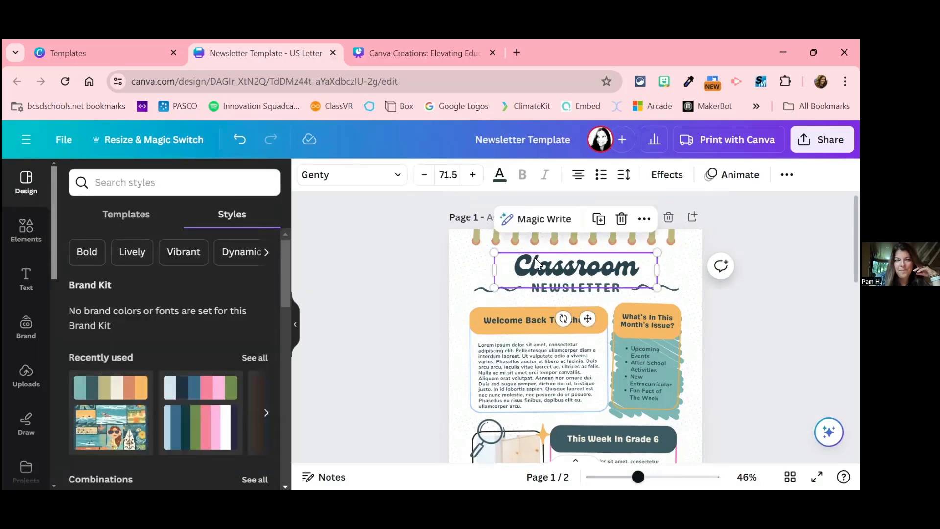
click(27, 231)
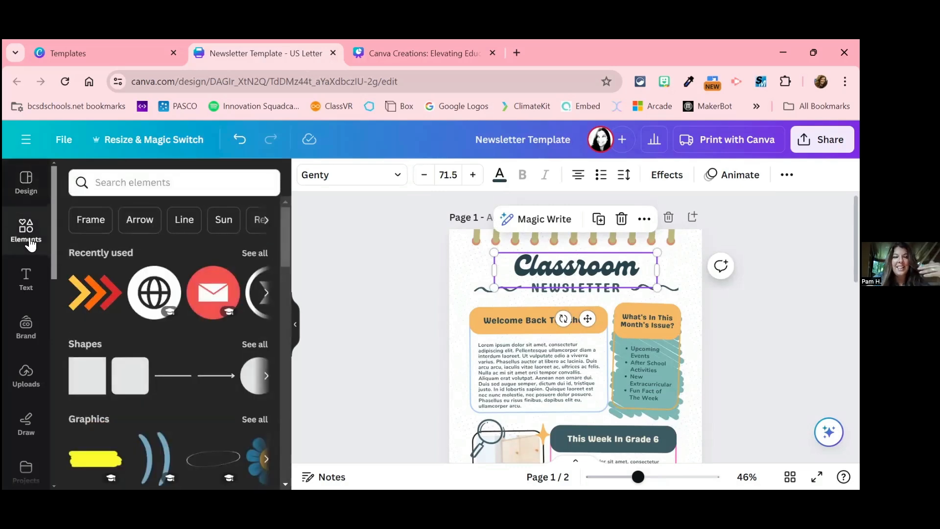
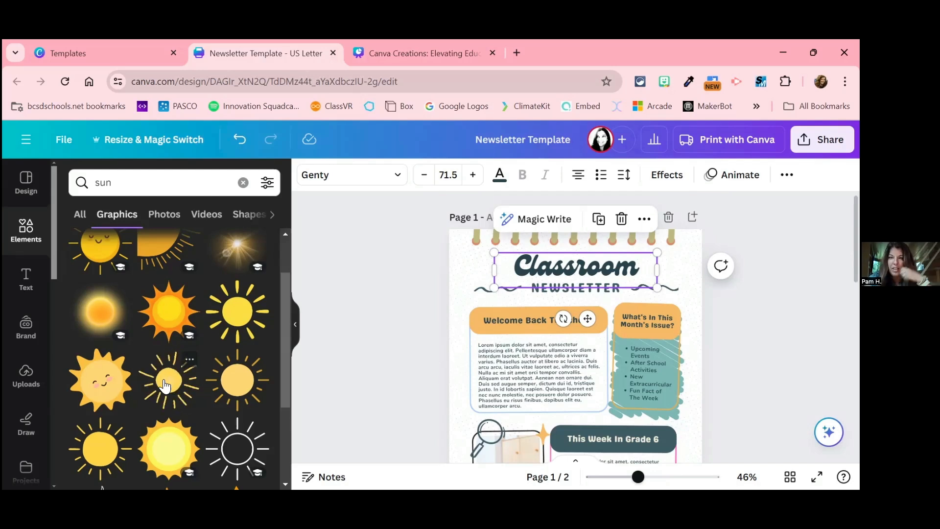
Step: Add the yellow sun graphic with thin rays to page 1, shrunk to about 1.66 in square, just before the "Classroom" heading
click(165, 386)
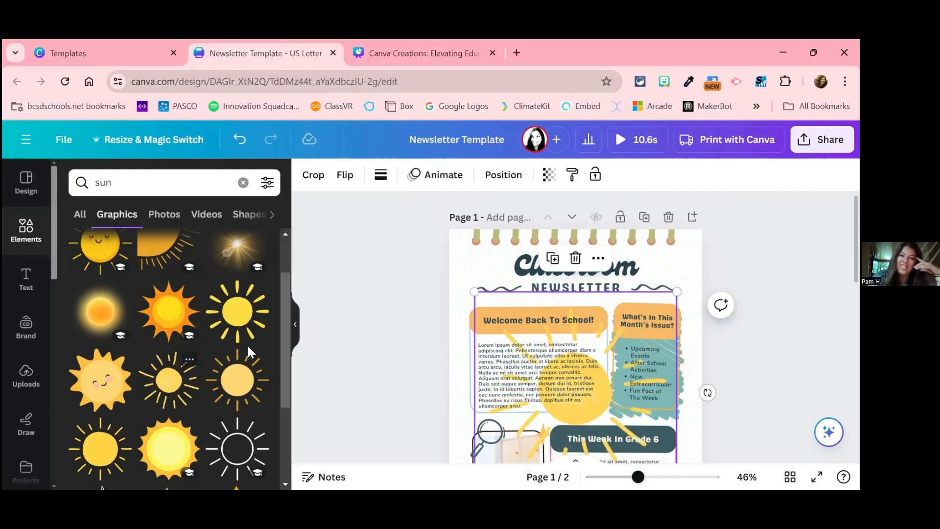
drag(474, 292, 546, 363)
drag(611, 424, 516, 298)
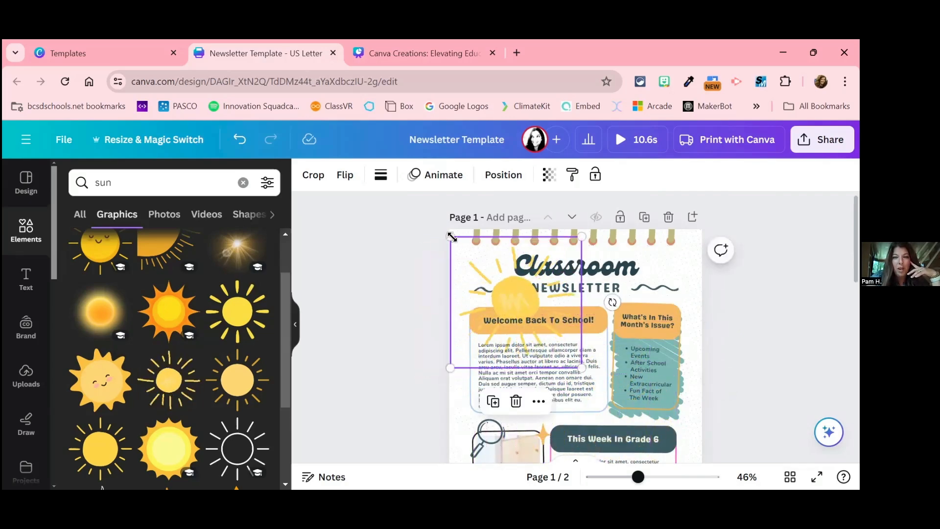
drag(451, 238, 483, 271)
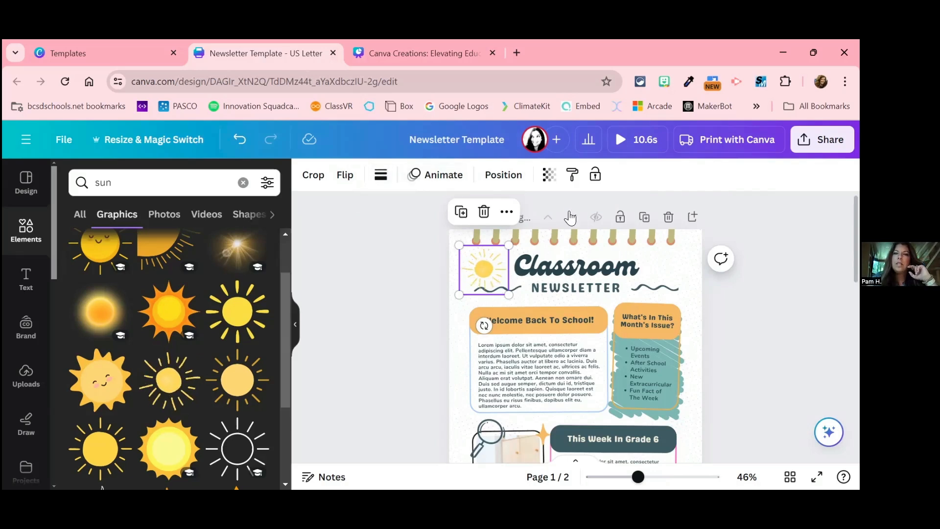
Step: Examine the element animation options for the sun graphic, such as Rise, Fade and Breathe, and its arrangement settings
click(451, 175)
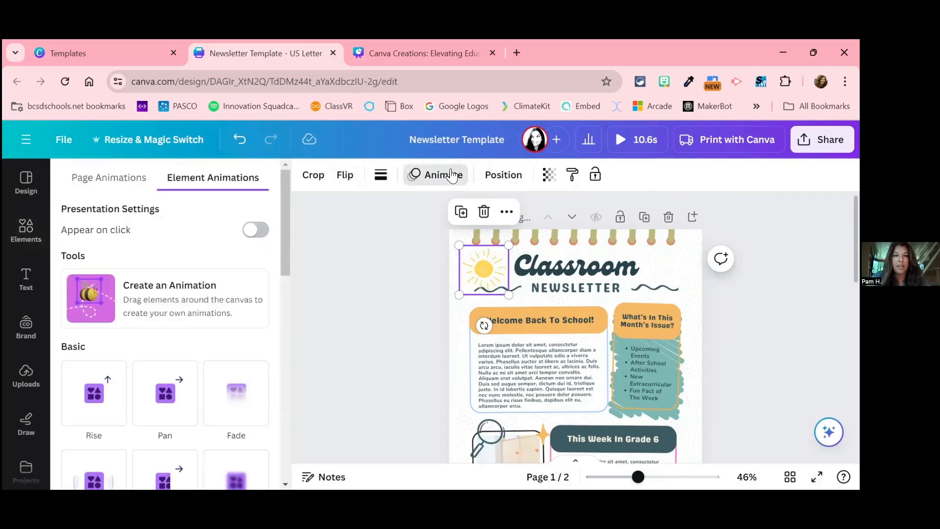
scroll(168, 458, down, 2)
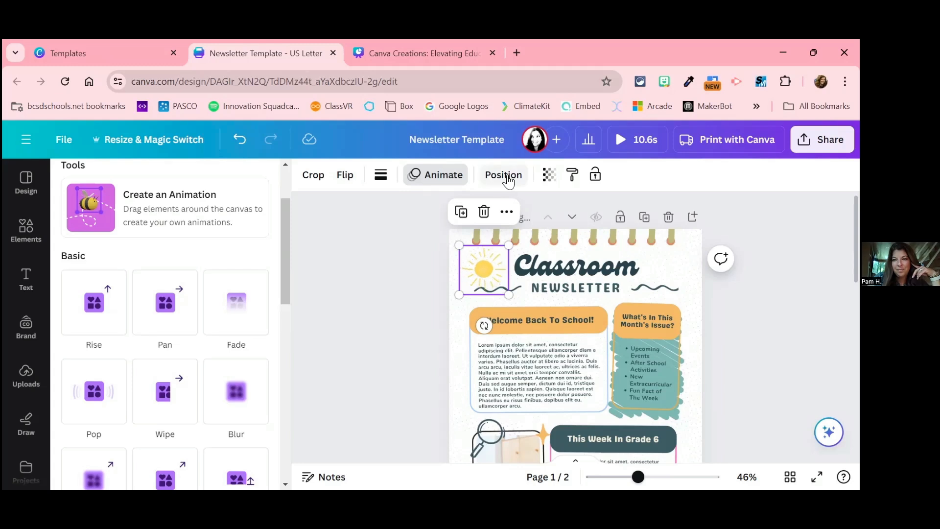
click(504, 175)
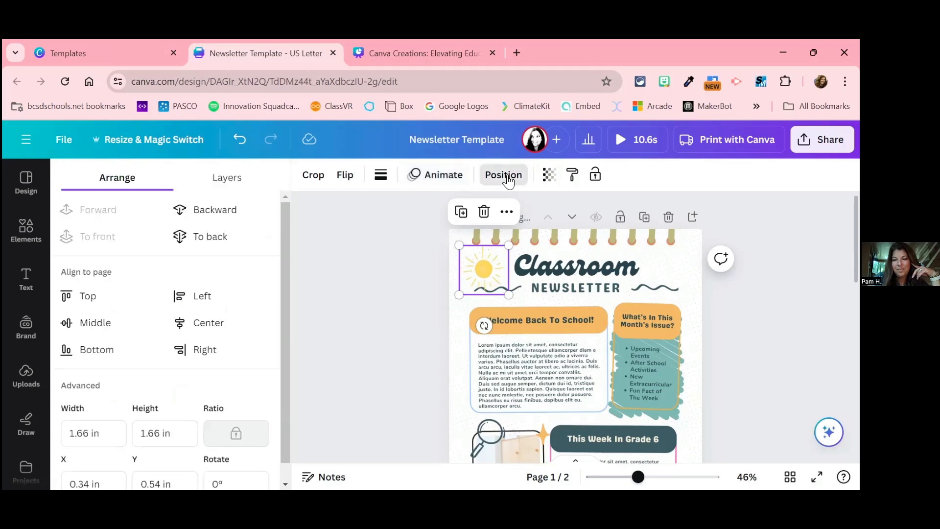
click(442, 179)
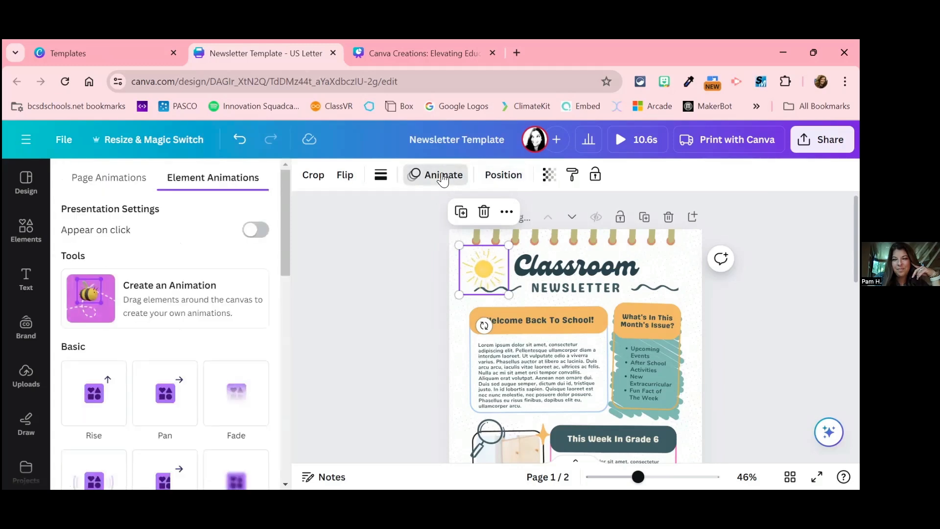
scroll(196, 353, down, 1)
scroll(196, 354, down, 3)
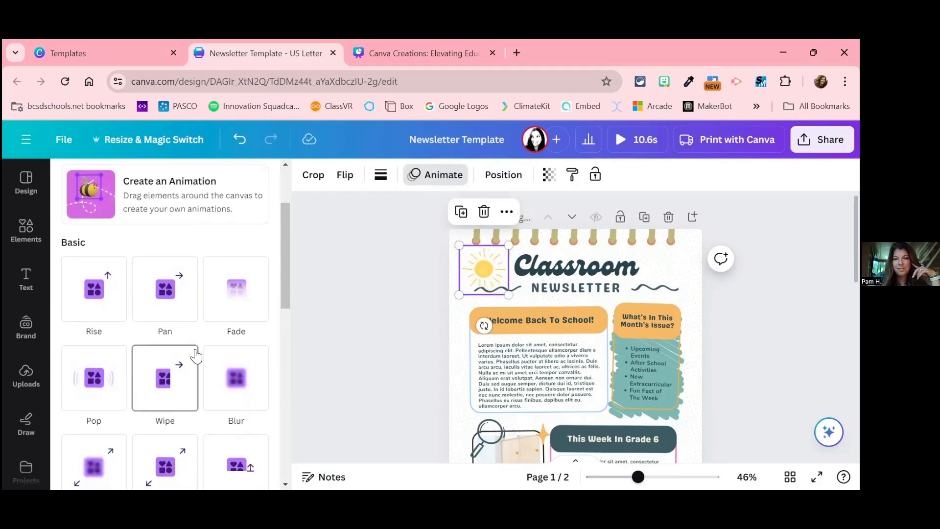
scroll(194, 356, down, 2)
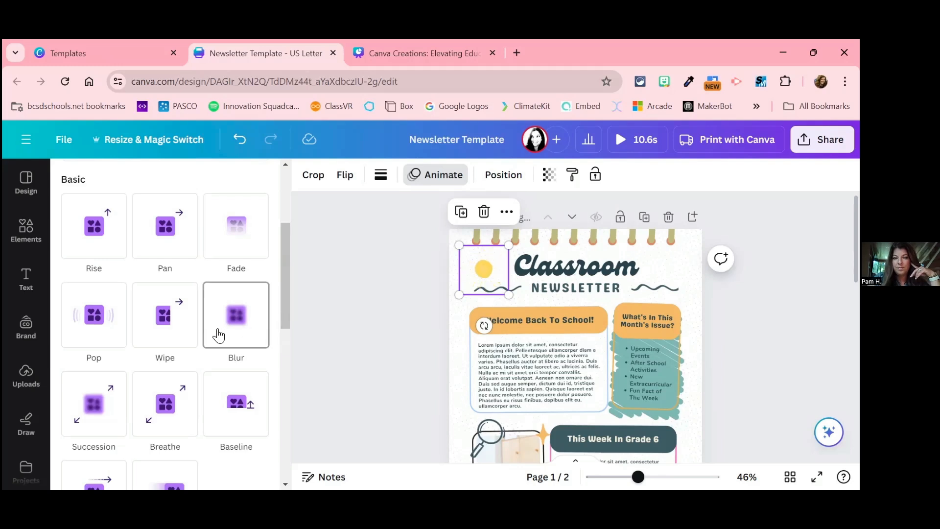
scroll(219, 335, up, 3)
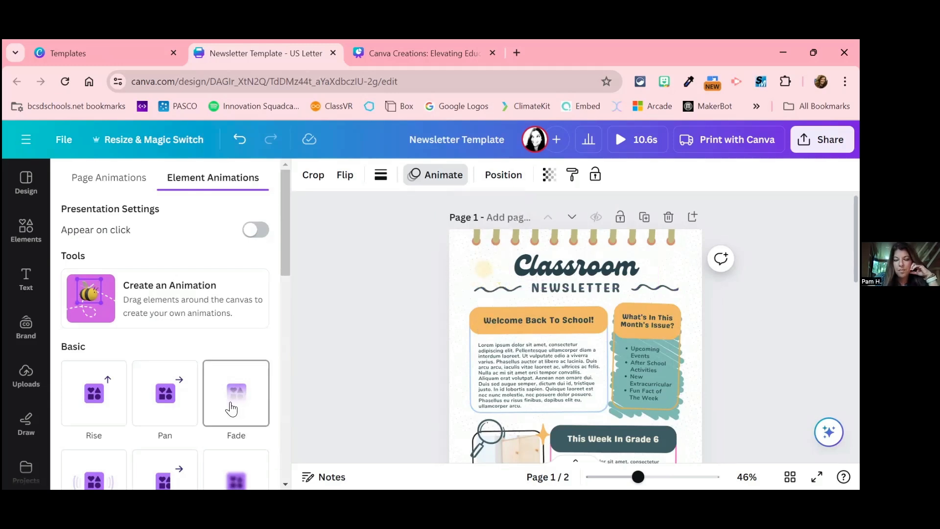
scroll(234, 406, down, 3)
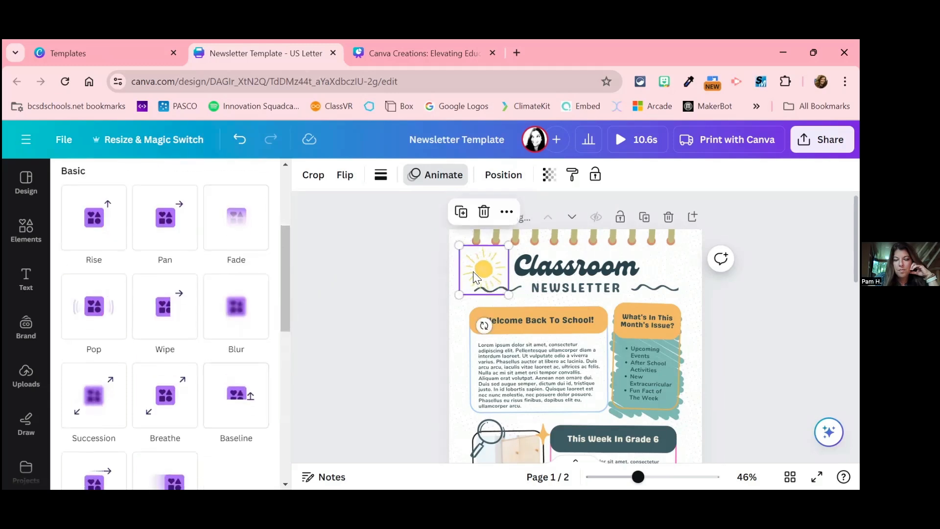
Step: Compare the editing options of the welcome text frame, its orange banner, the page background and the sun, and redisplay the elements library
click(559, 338)
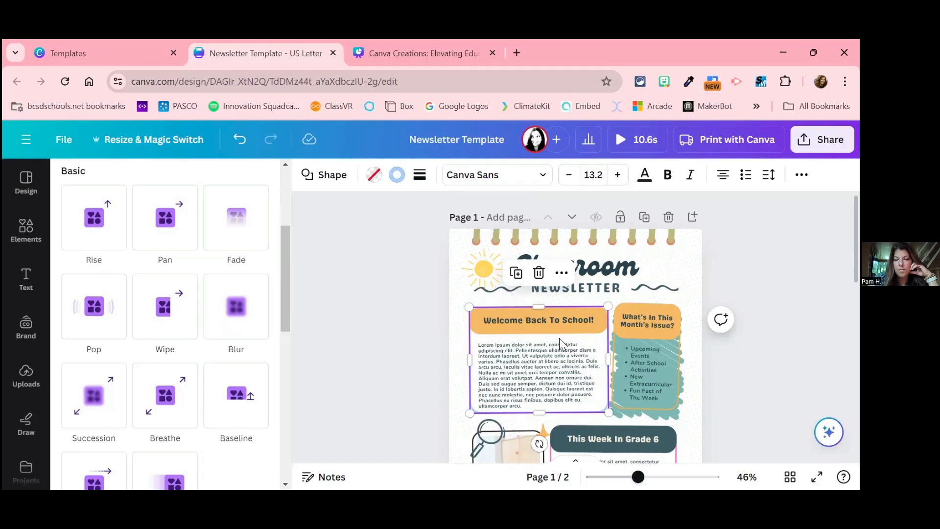
click(483, 267)
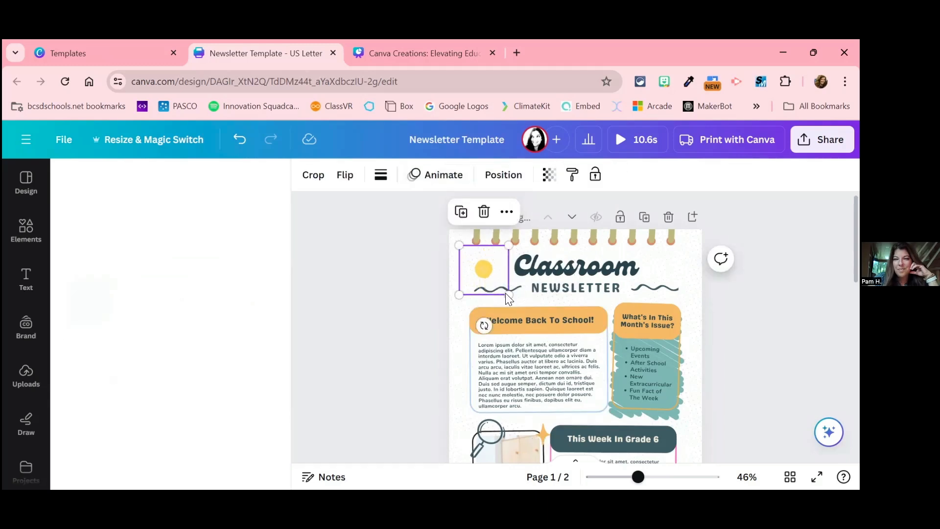
click(526, 327)
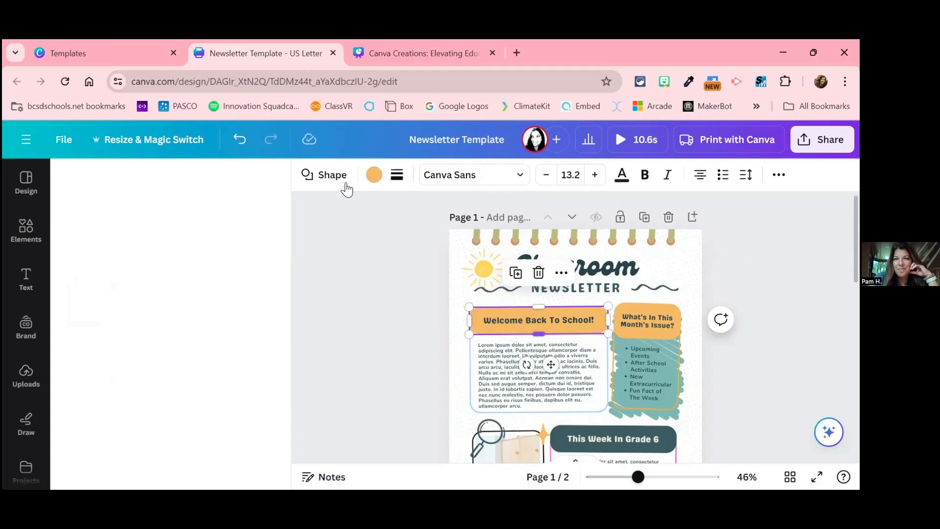
click(26, 230)
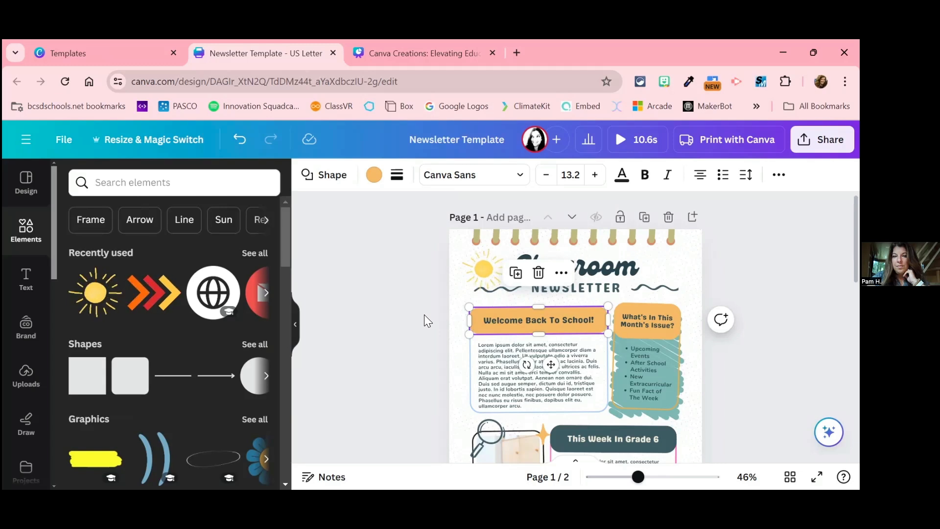
click(460, 337)
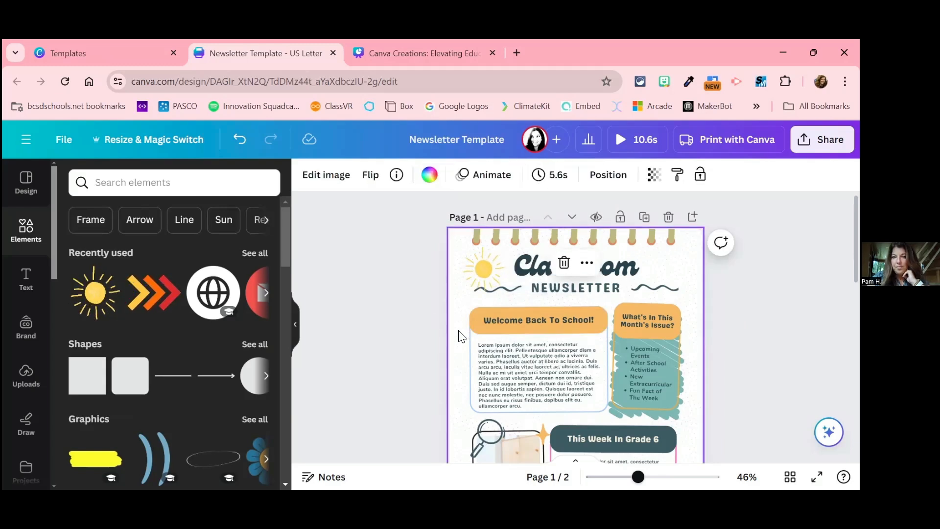
click(485, 262)
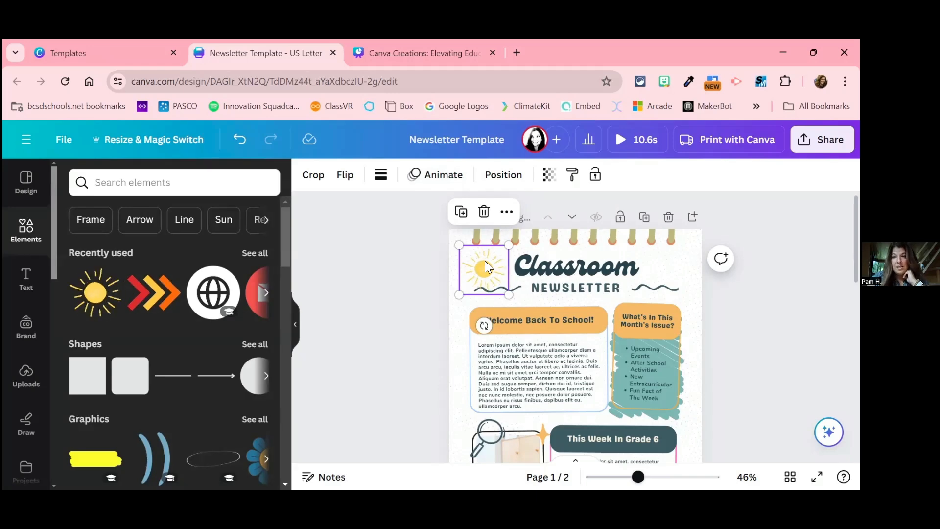
Step: Inspect the sun beside the heading at 85% zoom and reduce the zoom to 57%
click(659, 477)
scroll(587, 365, up, 3)
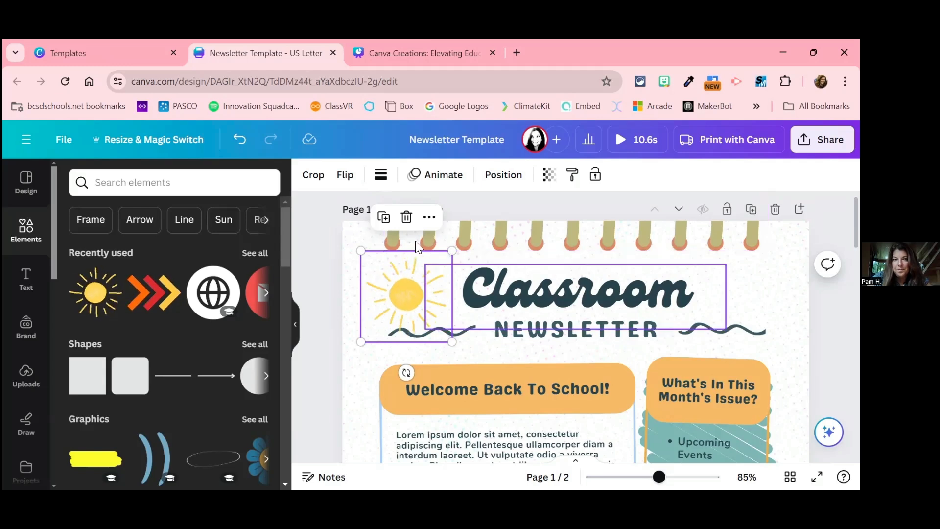
scroll(155, 327, down, 3)
scroll(156, 328, up, 1)
scroll(156, 328, up, 1)
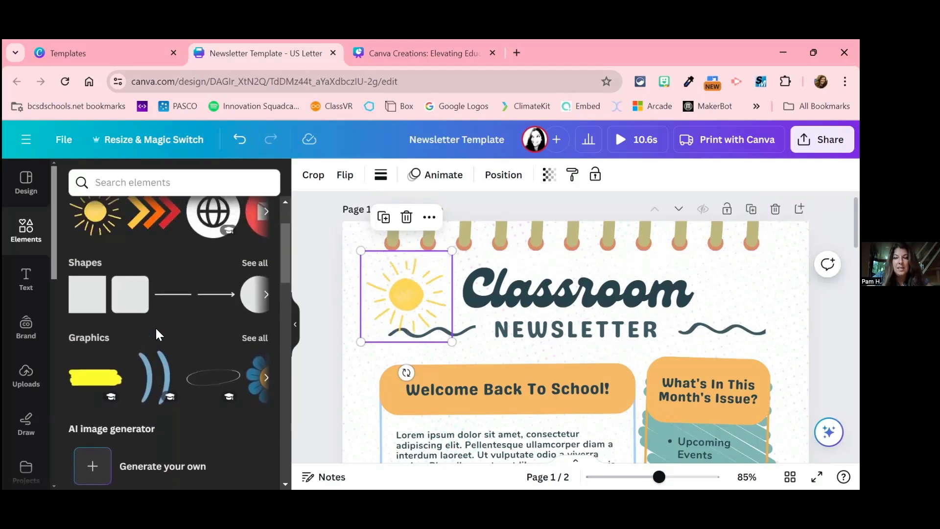
drag(639, 477, 645, 477)
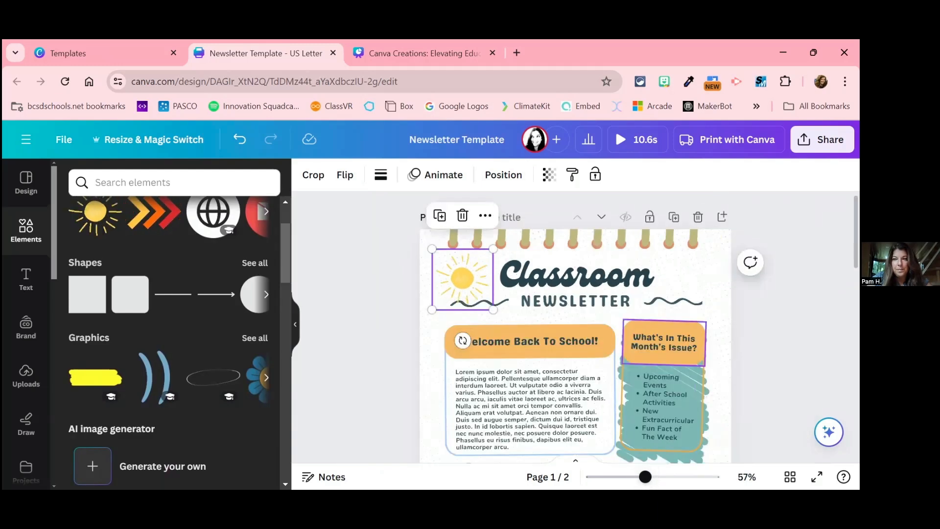
Step: Deselect the sun graphic and review the newsletter down to the "Read more" line at the end of page 2
click(779, 338)
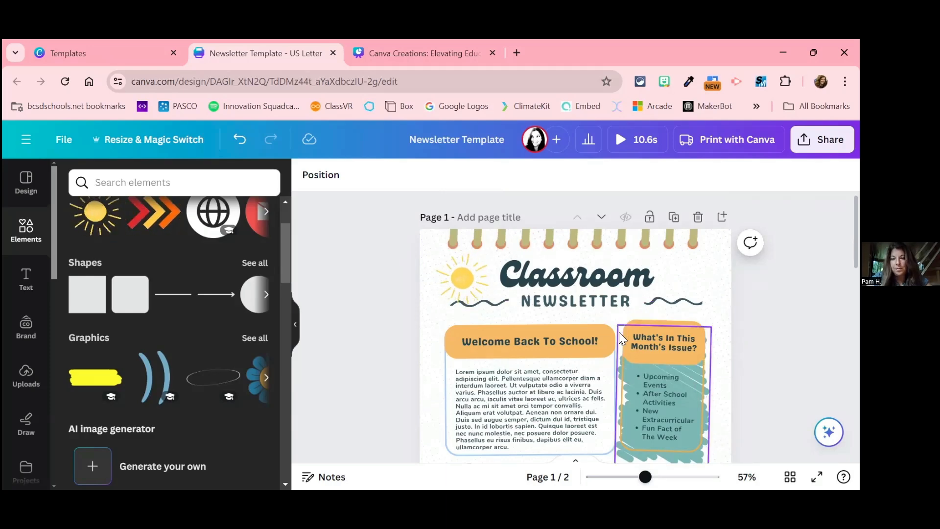
scroll(619, 332, down, 3)
scroll(619, 332, down, 5)
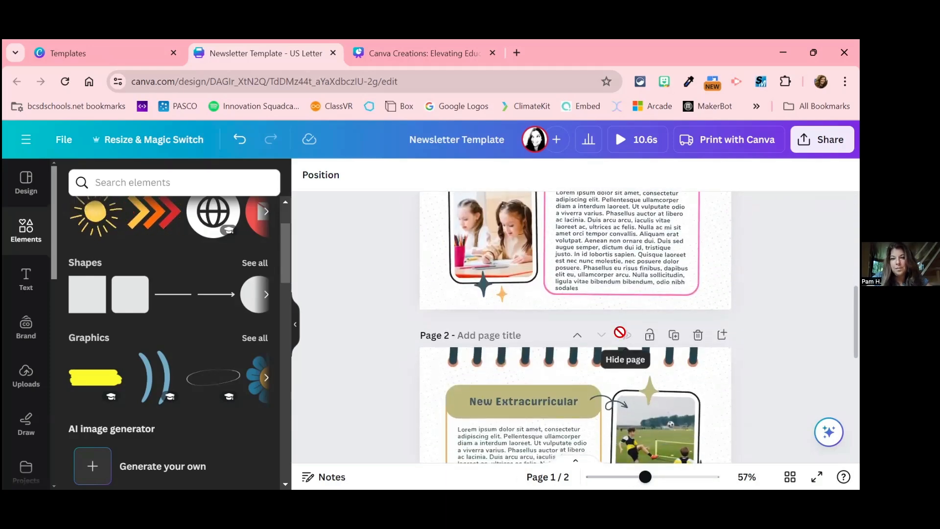
scroll(619, 332, down, 3)
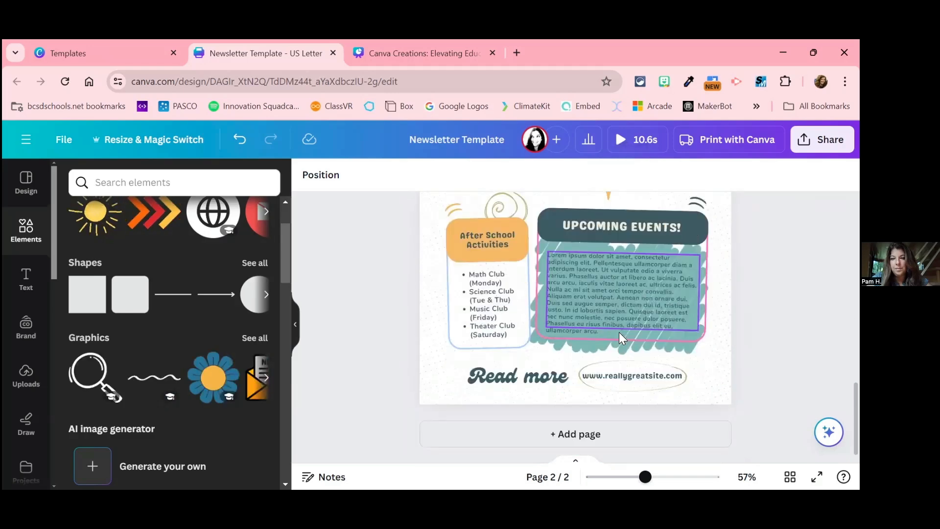
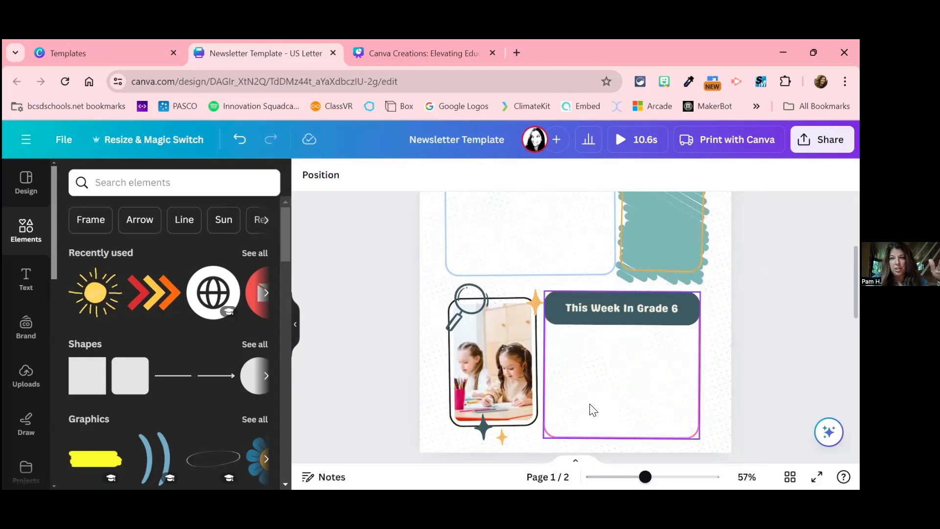
Step: Undo the deletion of the placeholder paragraph in the "This Week In Grade 6" box on page 1
scroll(593, 409, up, 3)
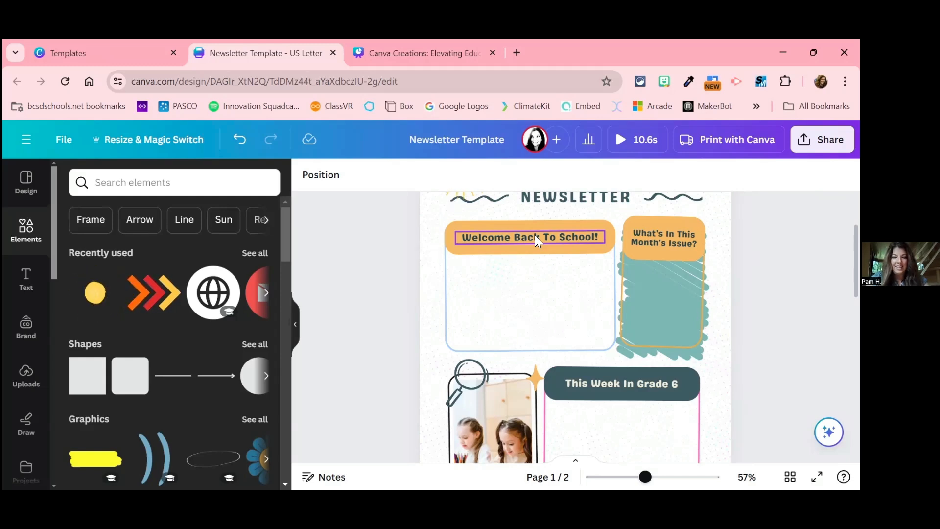
key(ctrl+z)
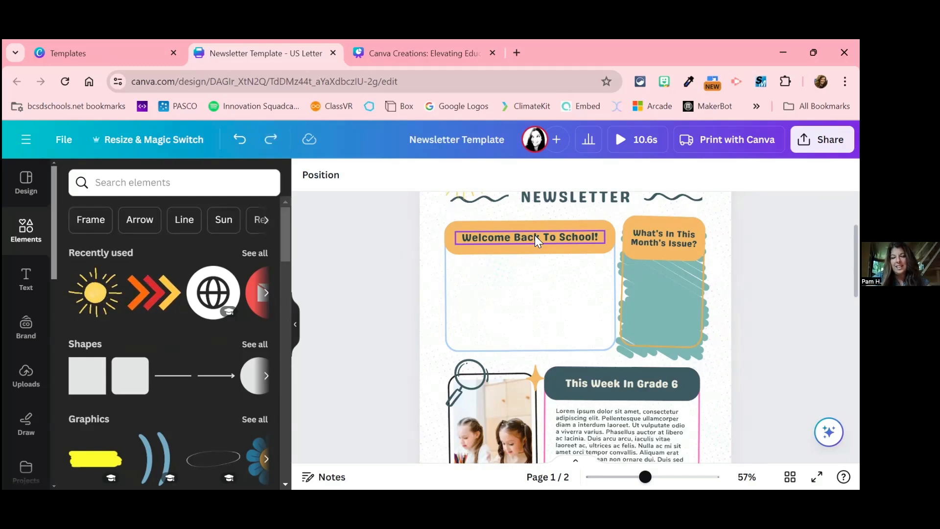
scroll(608, 395, down, 2)
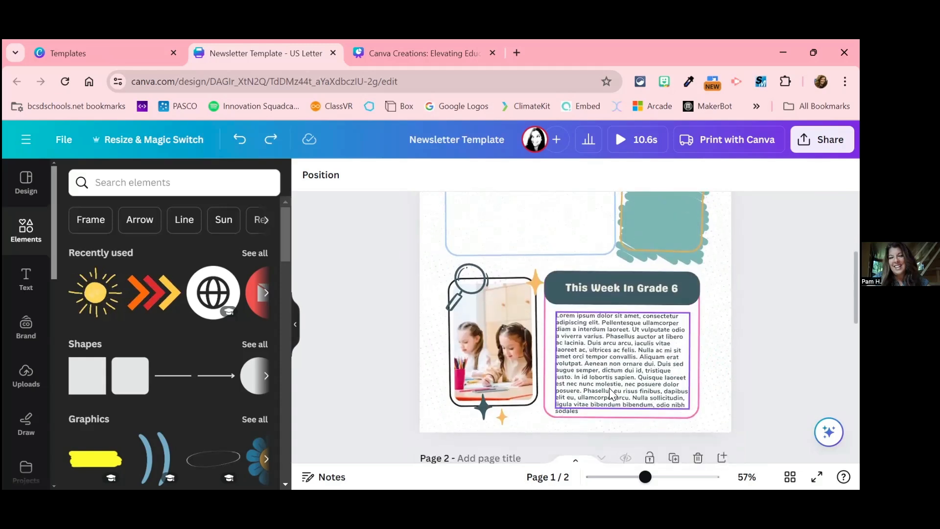
Step: Delete the lorem ipsum placeholder text from the "This Week In Grade 6" box
click(609, 388)
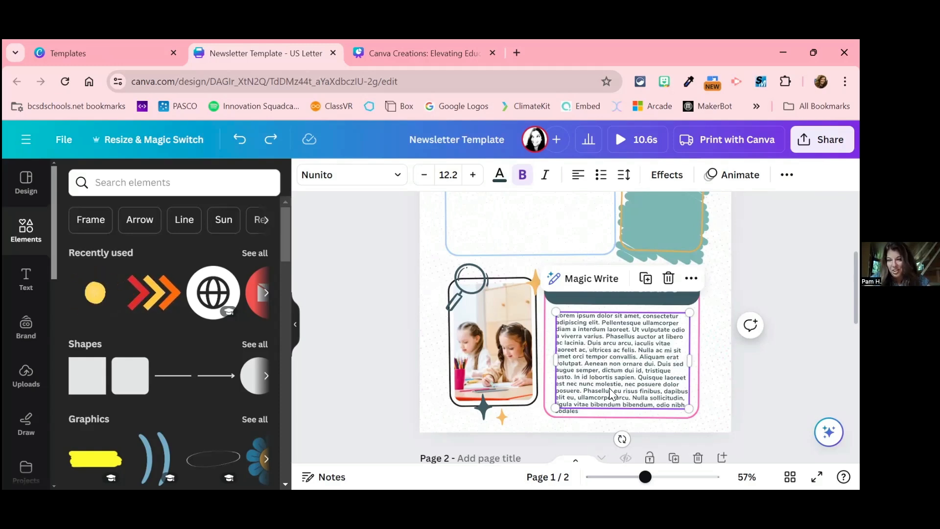
double_click(610, 392)
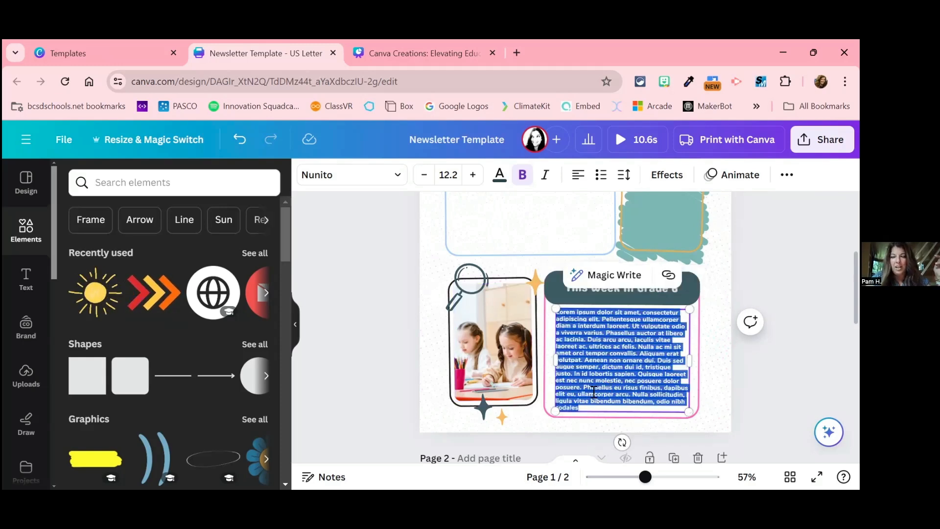
key(Escape)
click(594, 366)
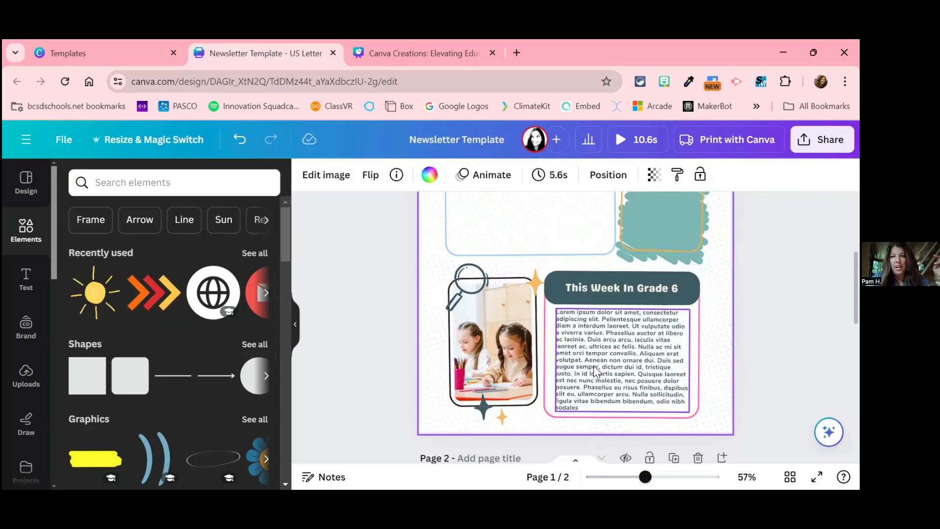
double_click(594, 365)
key(Delete)
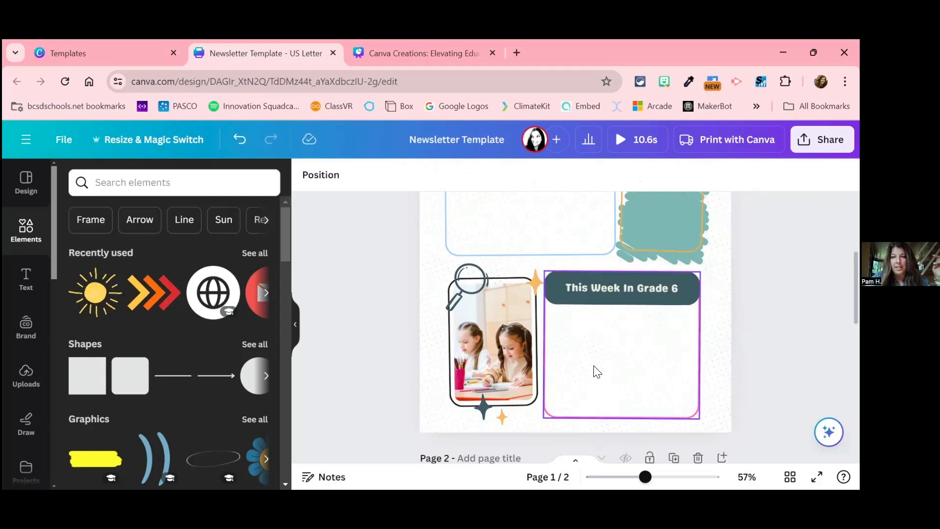
Step: Replace the photo of the two girls in the page 1 frame with the uploaded rooster photo
click(504, 344)
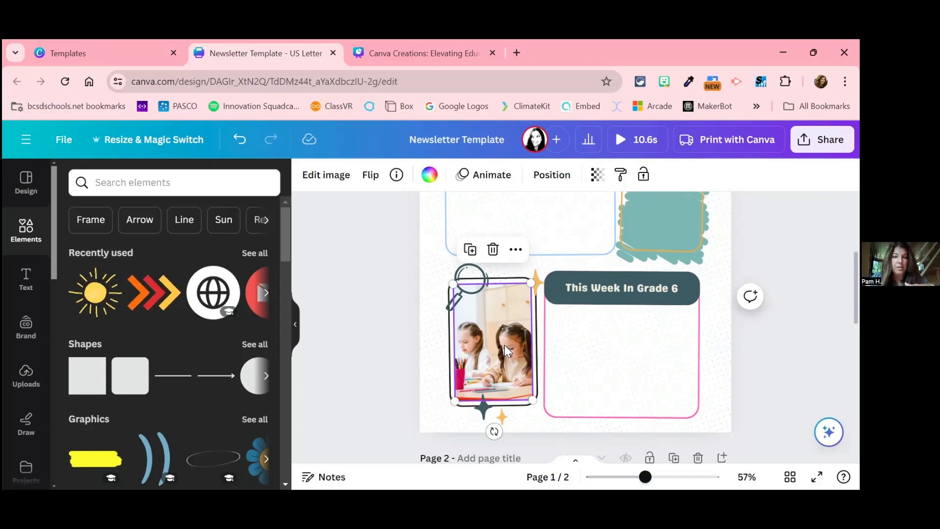
key(Delete)
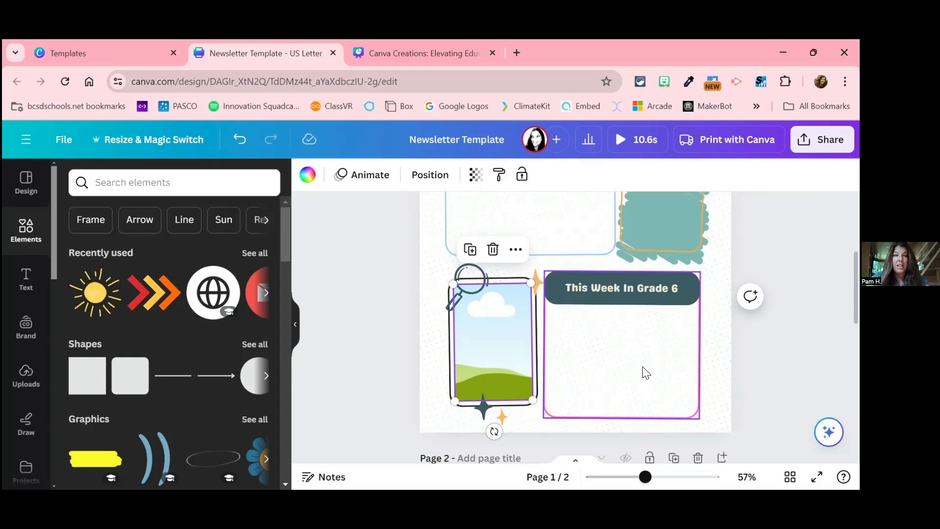
click(27, 373)
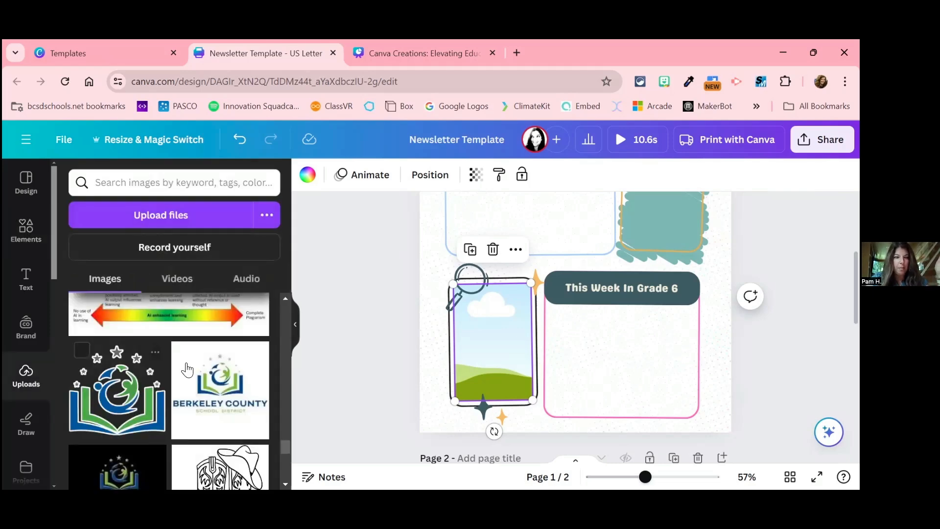
scroll(187, 368, down, 5)
scroll(188, 368, up, 10)
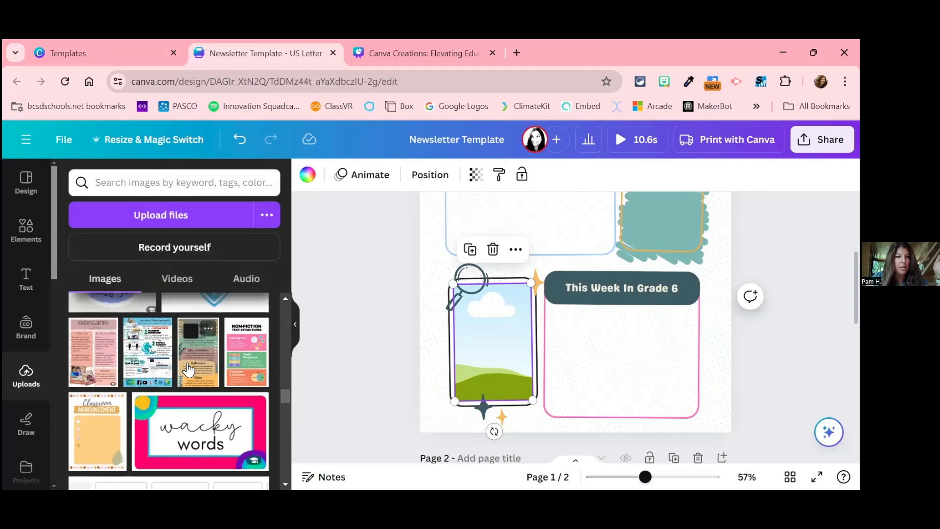
scroll(189, 370, up, 1)
scroll(189, 370, down, 1)
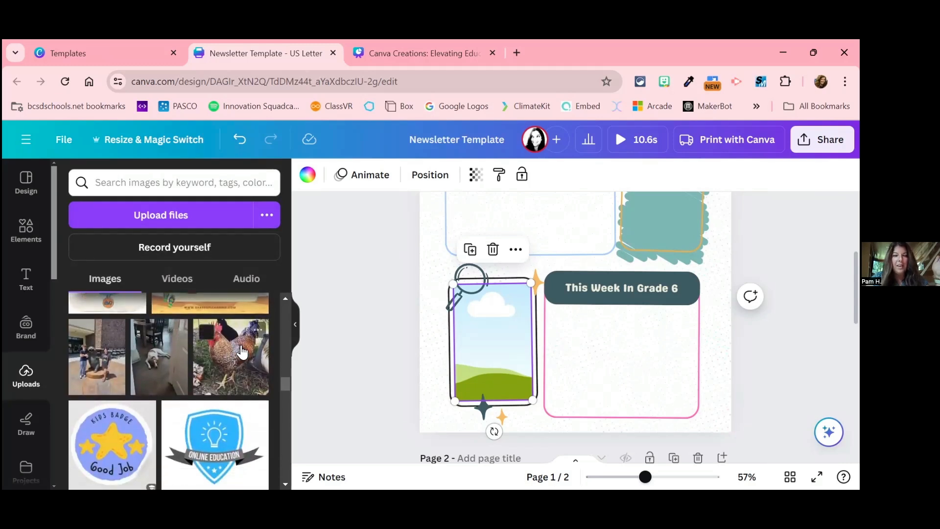
drag(242, 351, 490, 348)
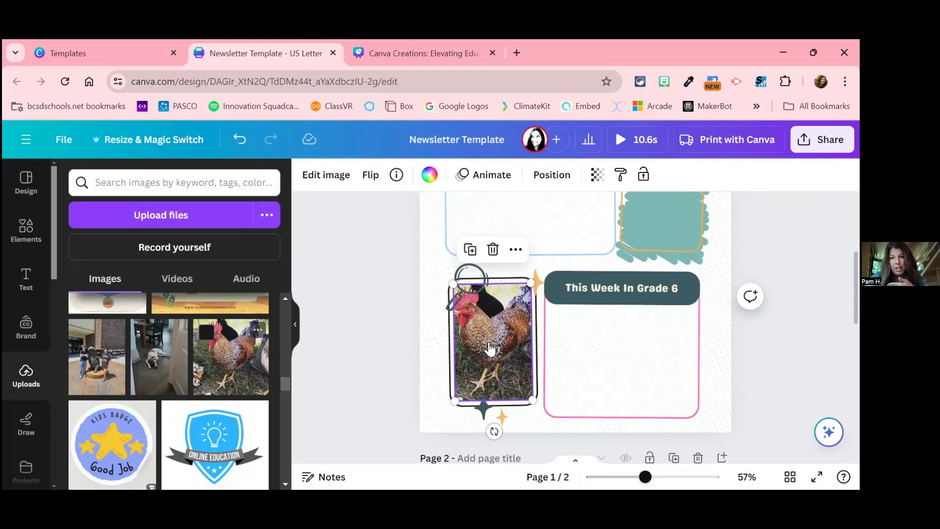
Step: Remove the soccer photo from its frame above the "Soccer Club" label on page 2, keeping the frame
scroll(640, 364, up, 3)
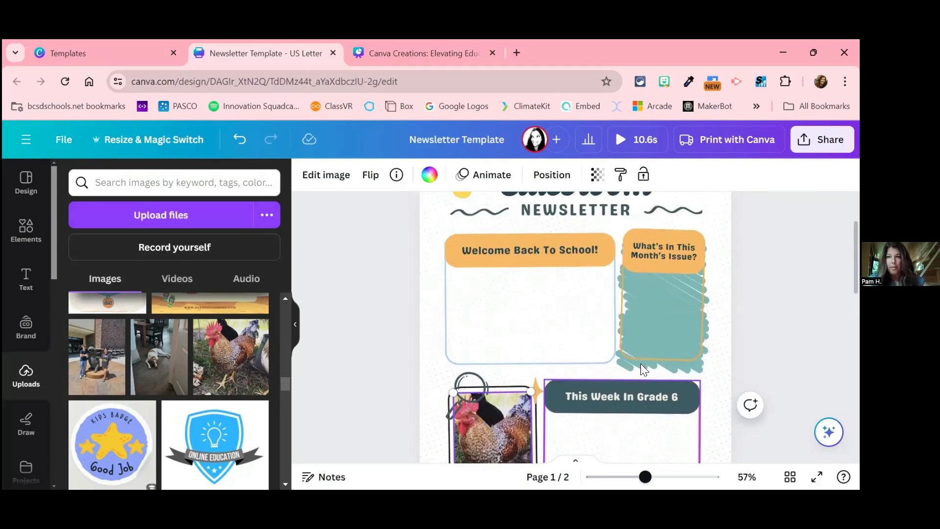
scroll(641, 363, down, 3)
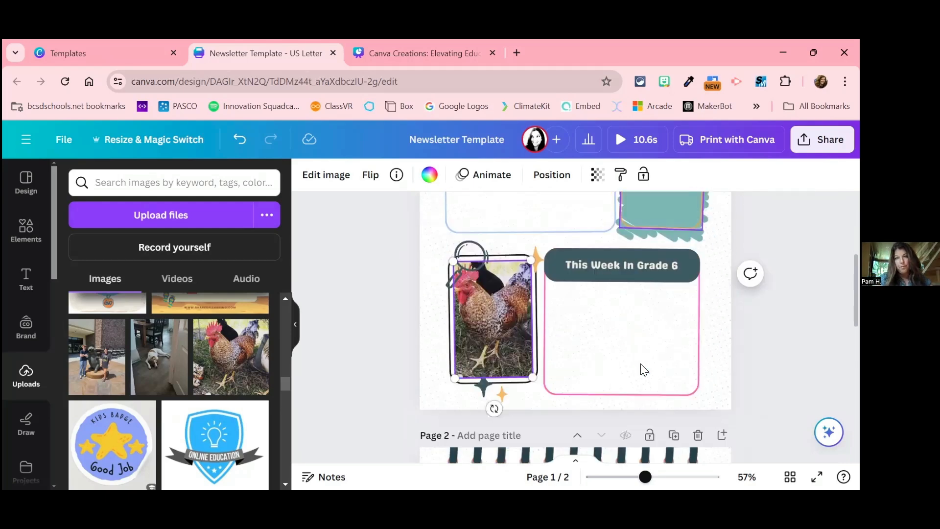
scroll(640, 365, down, 4)
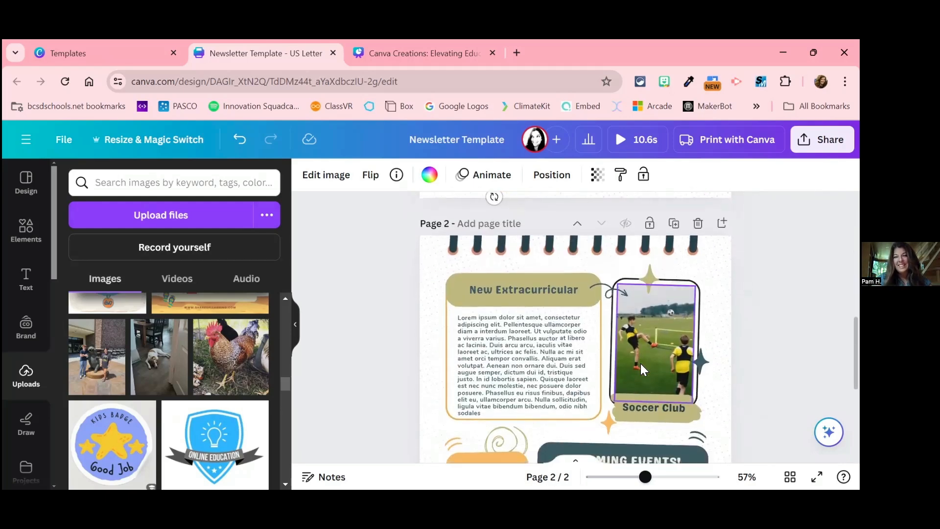
click(641, 365)
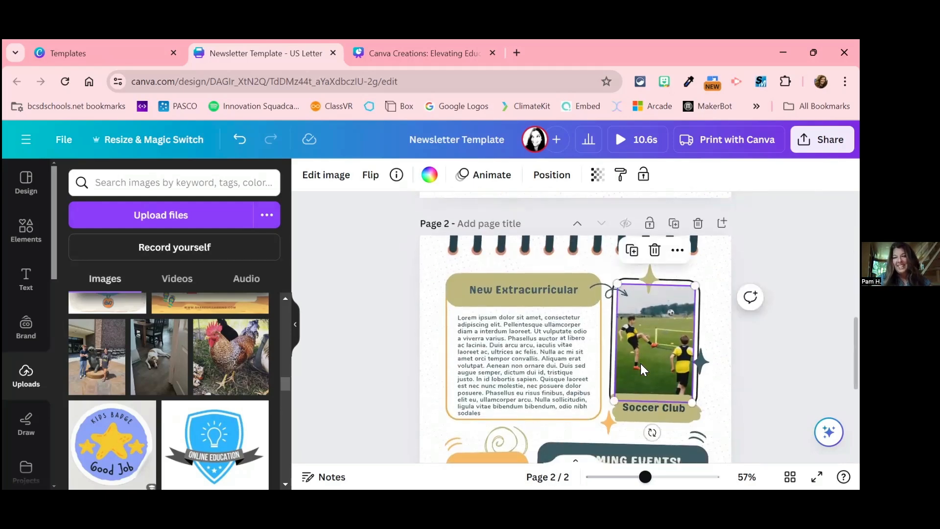
key(Delete)
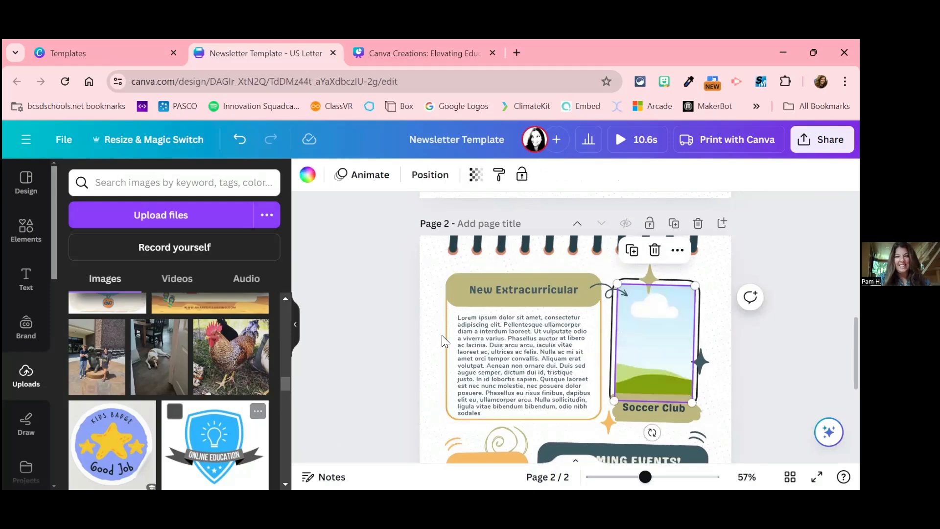
Step: Reposition the rooster photo inside its page 1 frame by shifting it slightly to the right, and apply the crop
scroll(622, 334, down, 3)
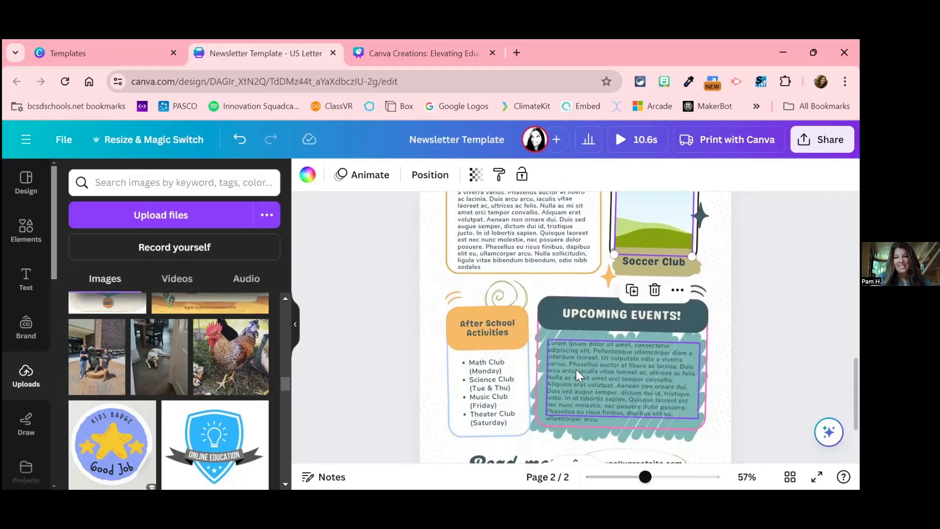
scroll(640, 383, down, 2)
scroll(639, 383, up, 5)
scroll(639, 382, up, 5)
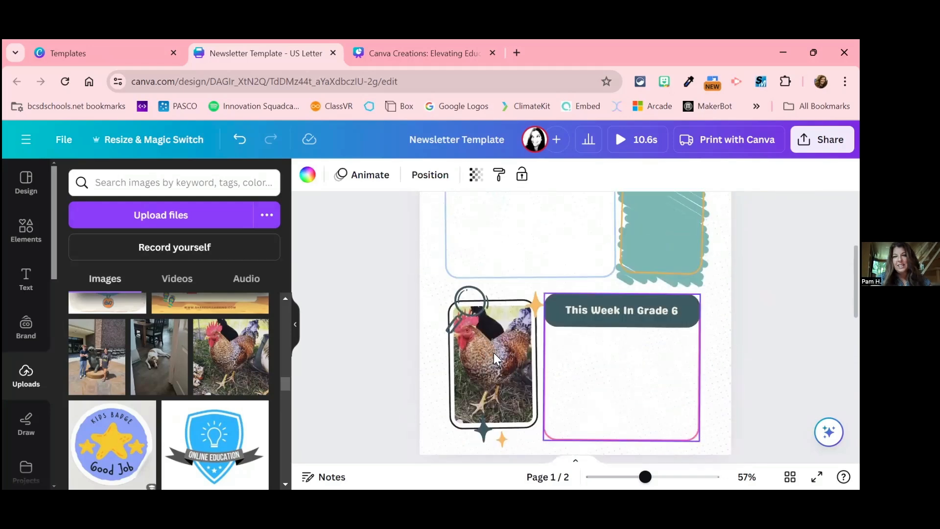
click(485, 354)
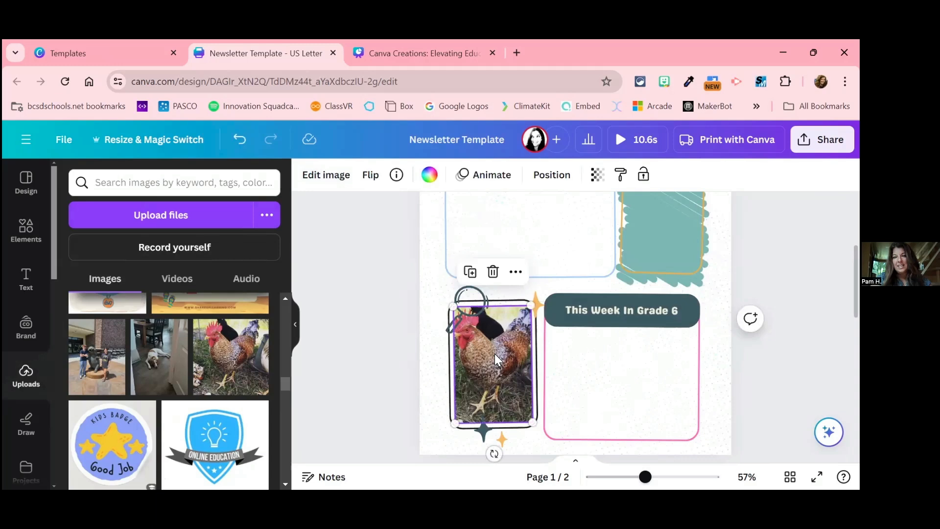
click(600, 368)
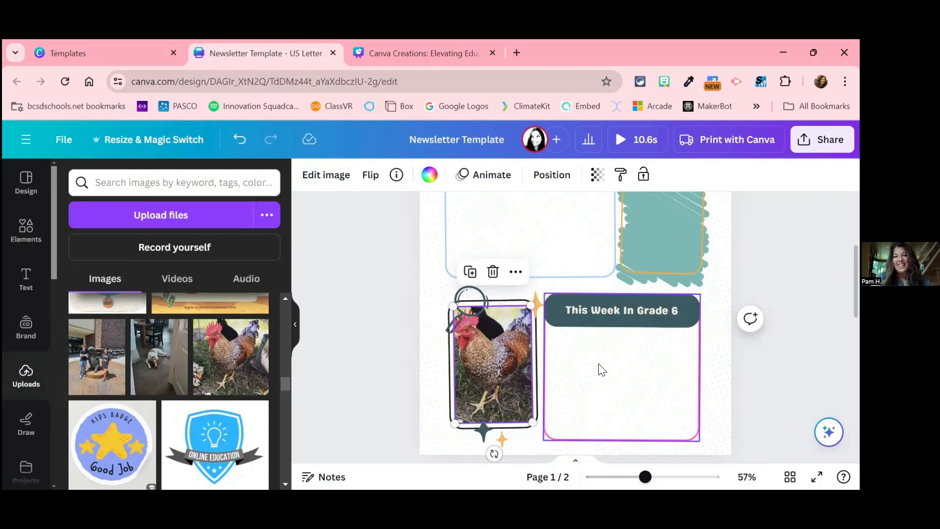
click(503, 371)
double_click(502, 371)
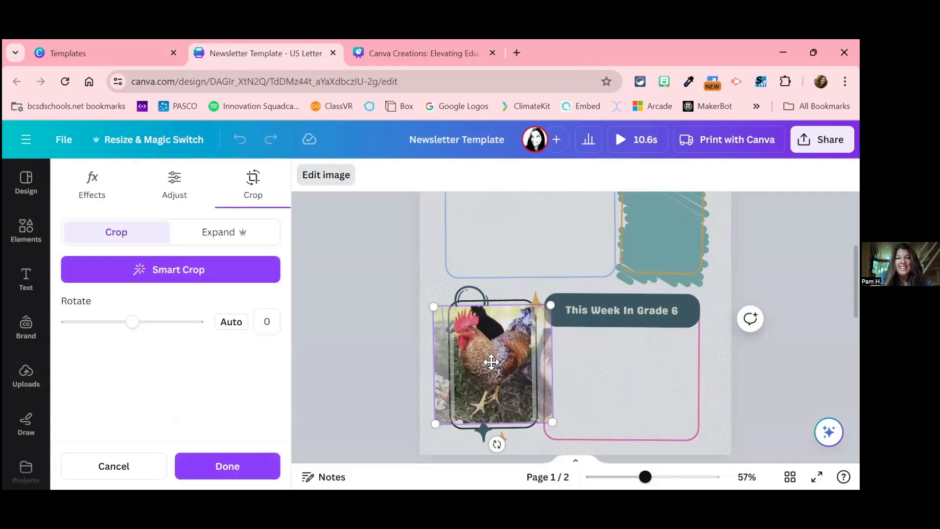
drag(433, 307, 492, 355)
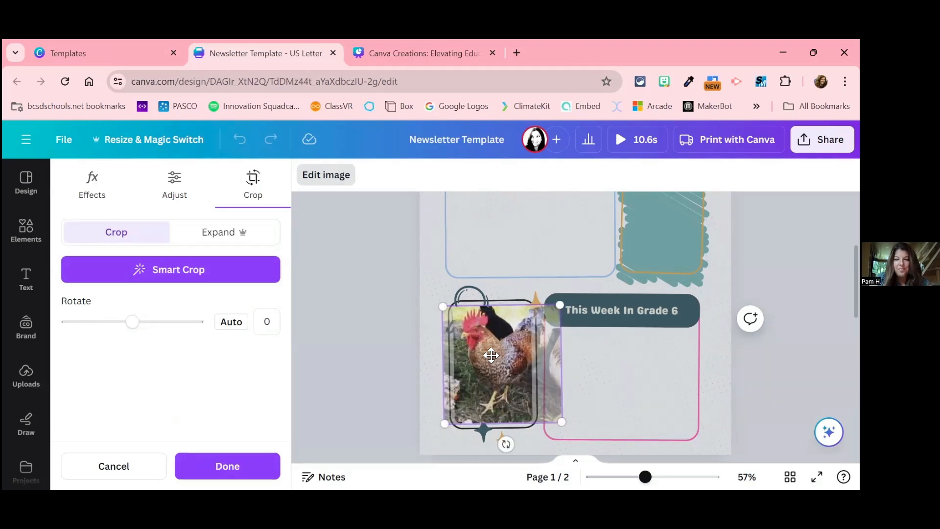
click(253, 466)
Step: Insert a default subheading text box on page 1 of the newsletter
scroll(643, 381, up, 3)
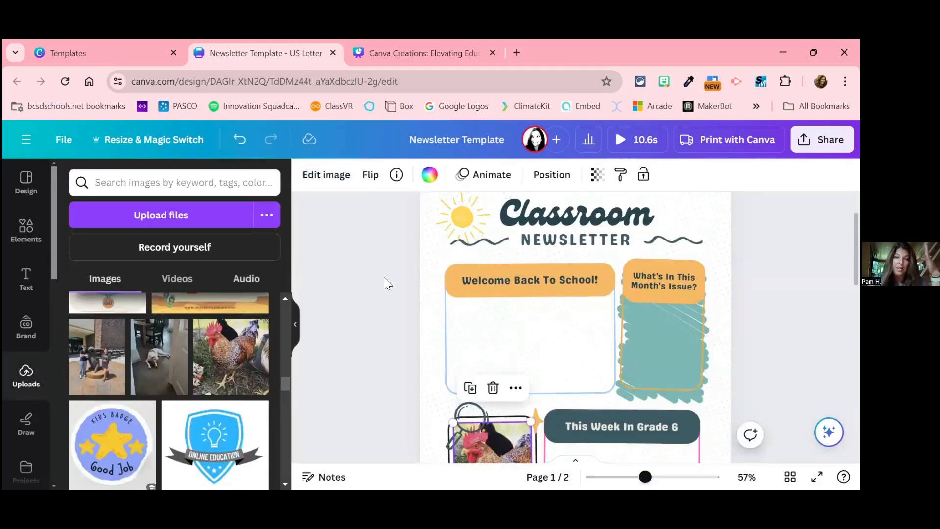
click(31, 230)
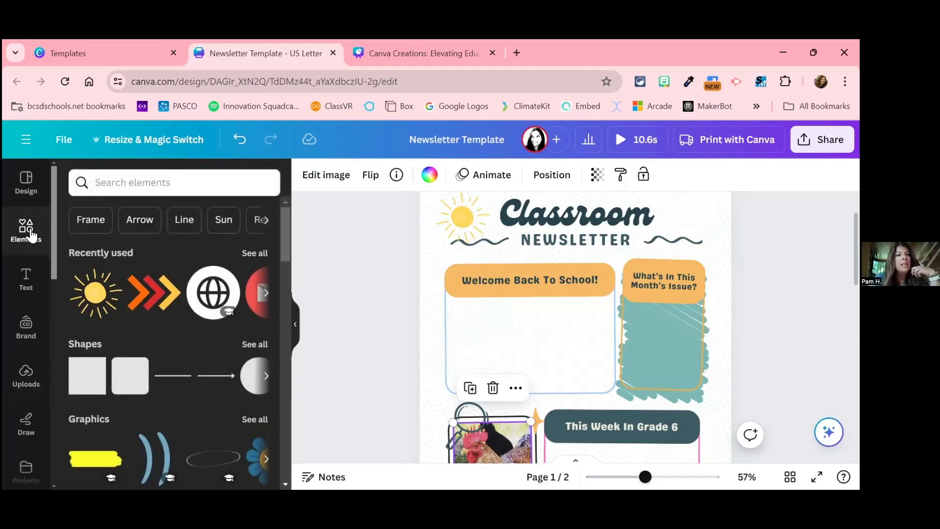
click(25, 282)
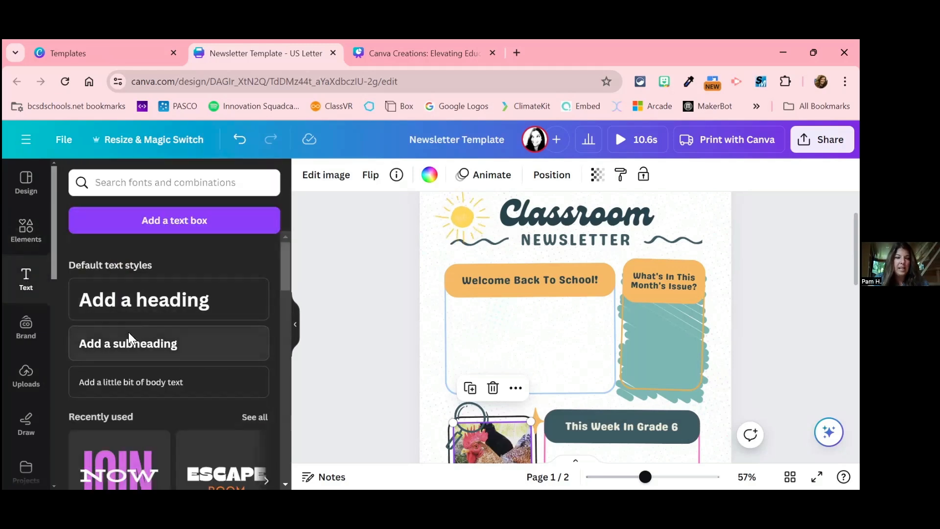
scroll(161, 345, down, 1)
scroll(161, 346, up, 1)
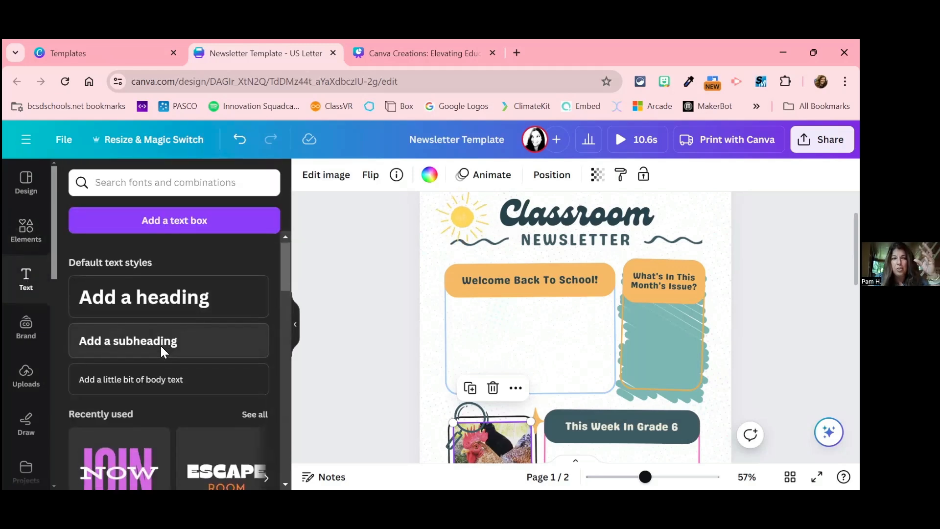
scroll(160, 346, down, 1)
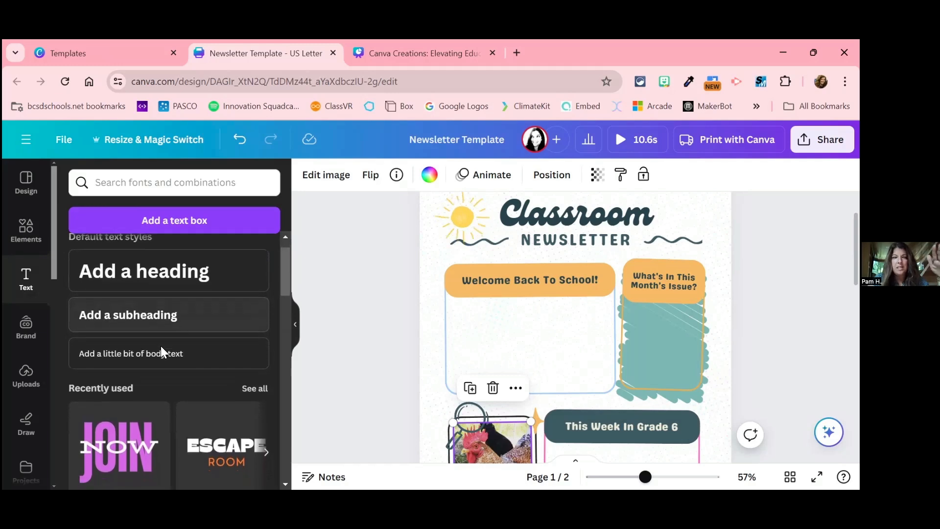
scroll(161, 345, down, 1)
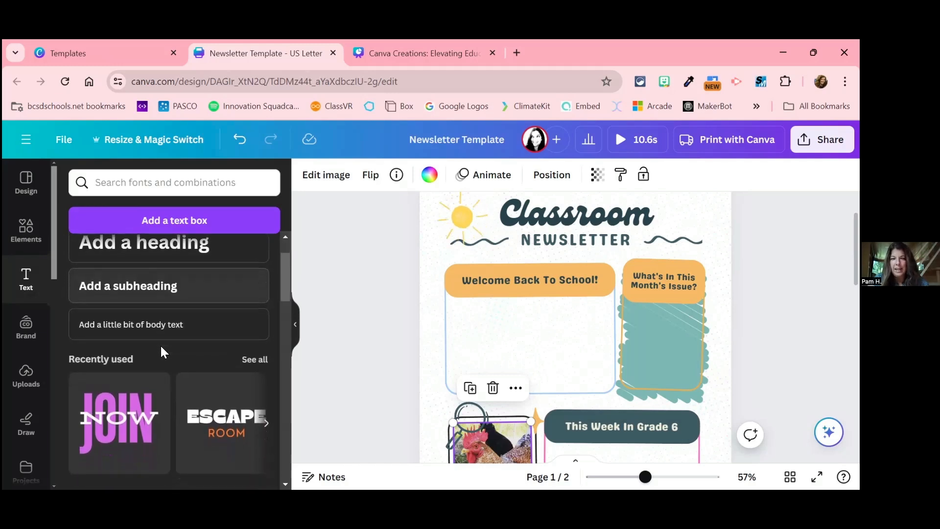
click(174, 298)
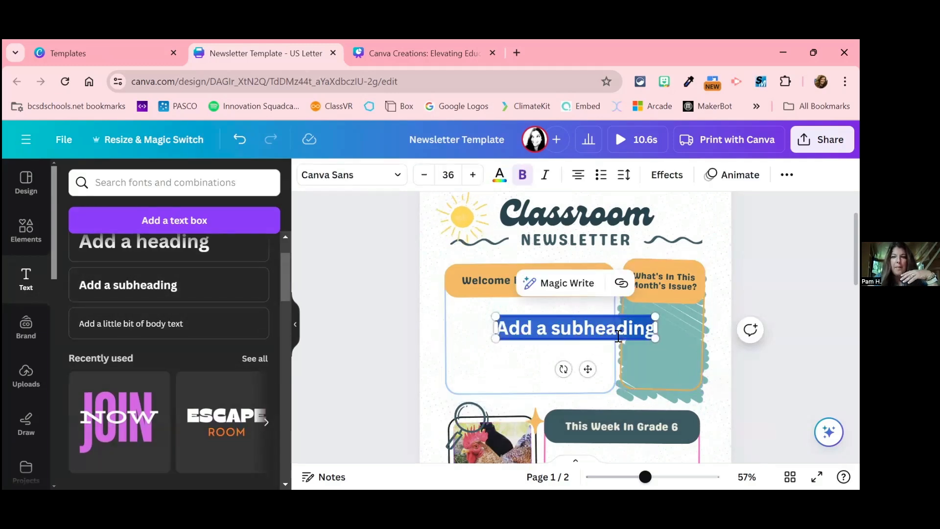
Step: Place the new subheading just below the "Welcome Back To School!" banner and adjust its width to span the blue-outlined box on one line
drag(656, 327, 631, 338)
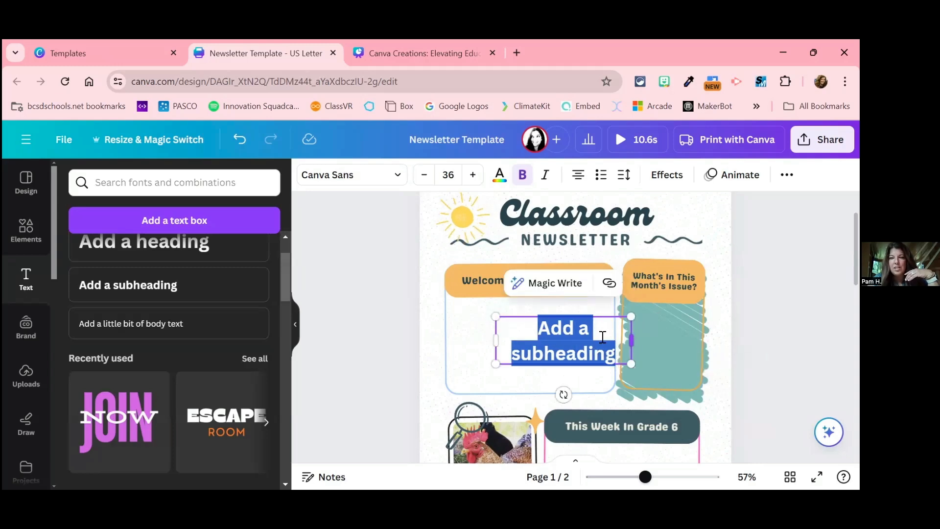
click(593, 358)
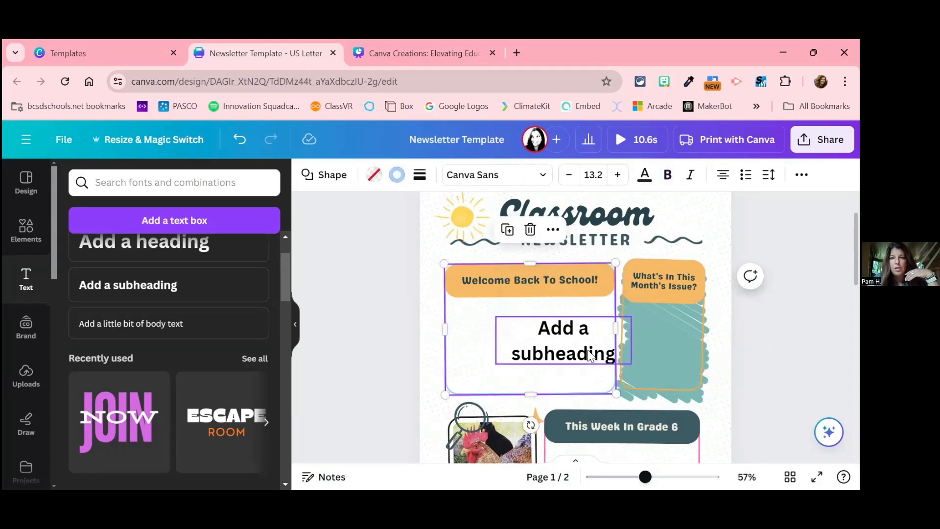
click(590, 356)
drag(590, 356, 544, 335)
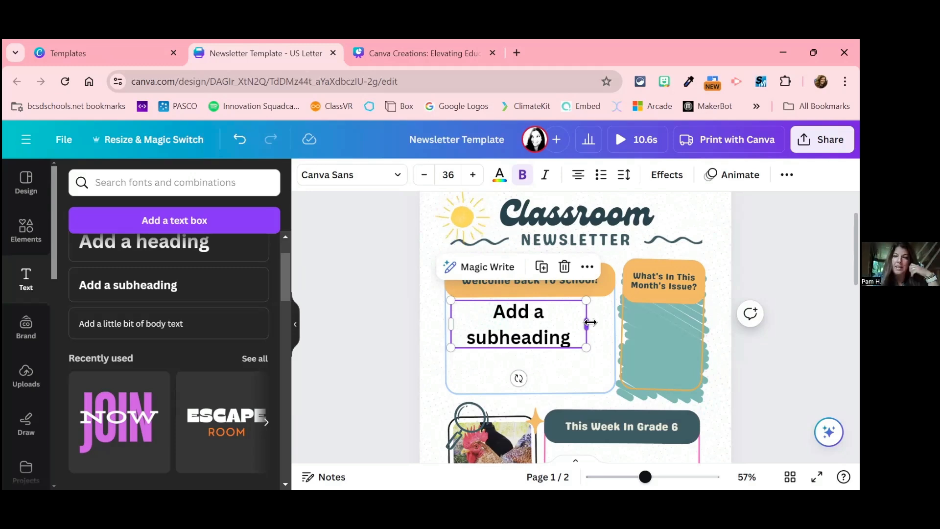
drag(590, 322, 613, 325)
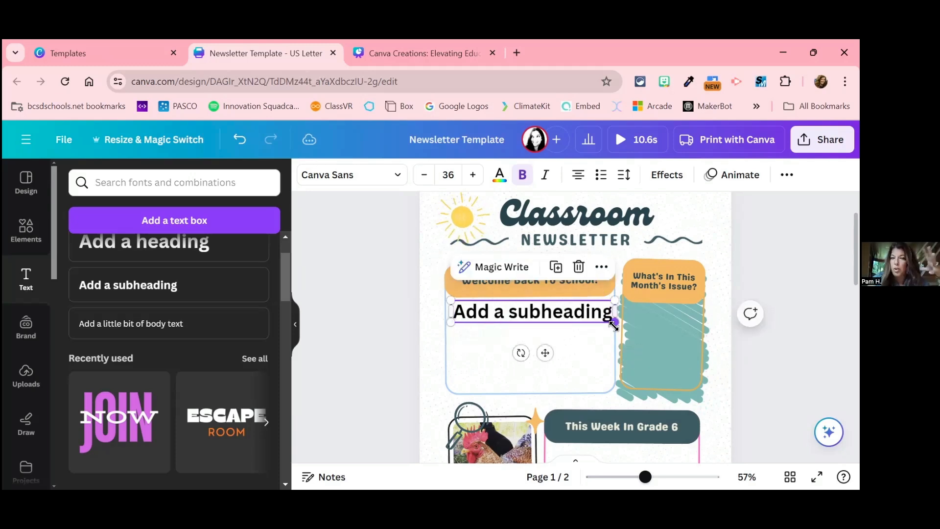
Step: Search the fonts for "cru" and change the subheading text on page 1 to the Crushed font
double_click(556, 314)
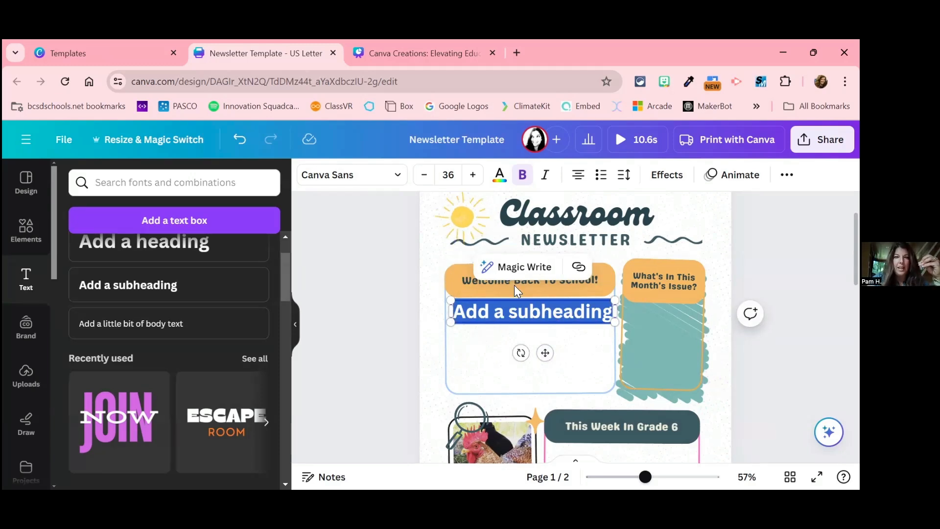
click(397, 177)
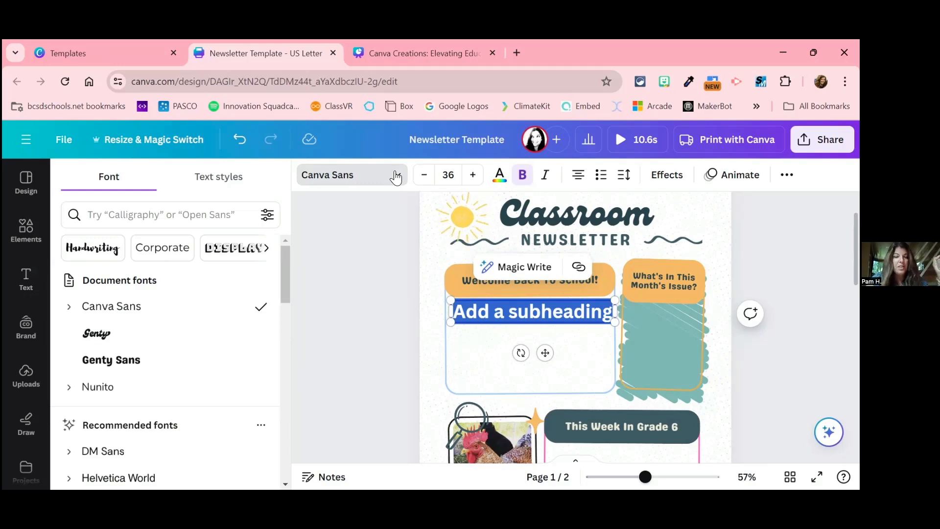
click(132, 214)
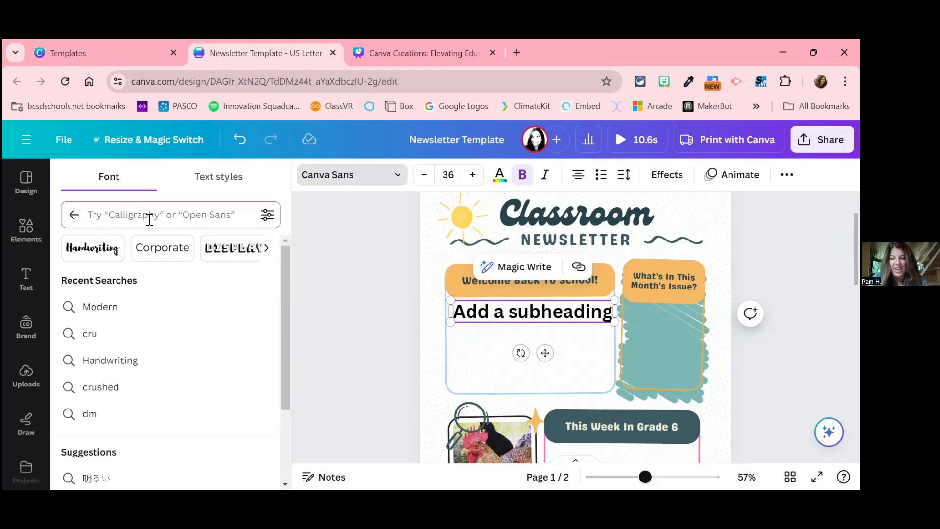
text(cu)
key(BackSpace)
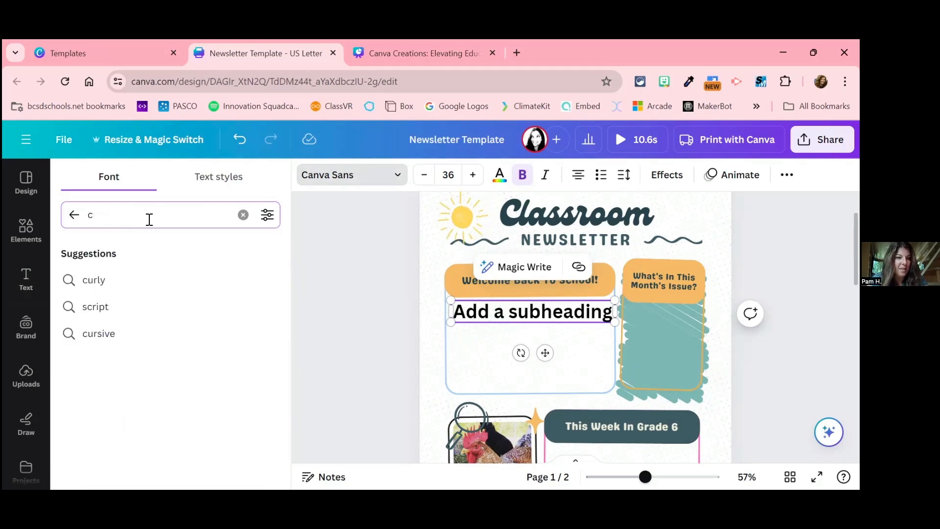
text(ru)
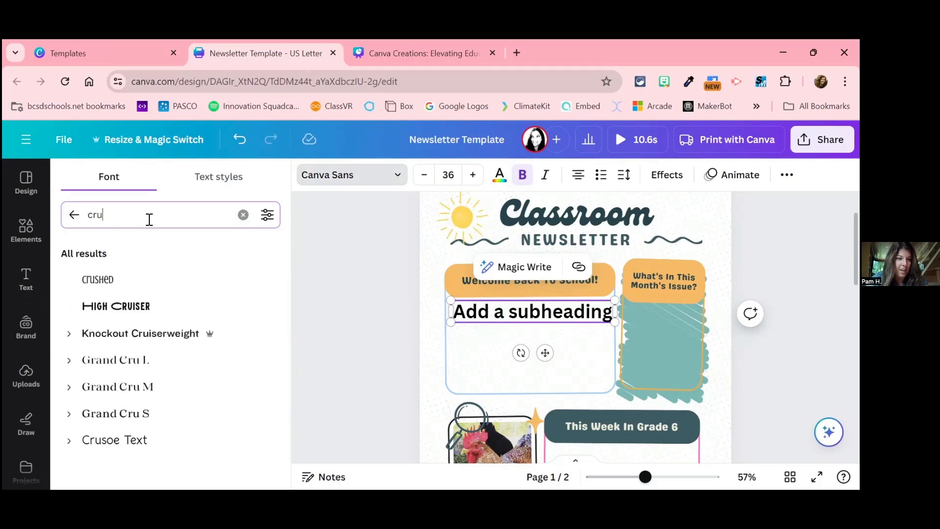
click(132, 287)
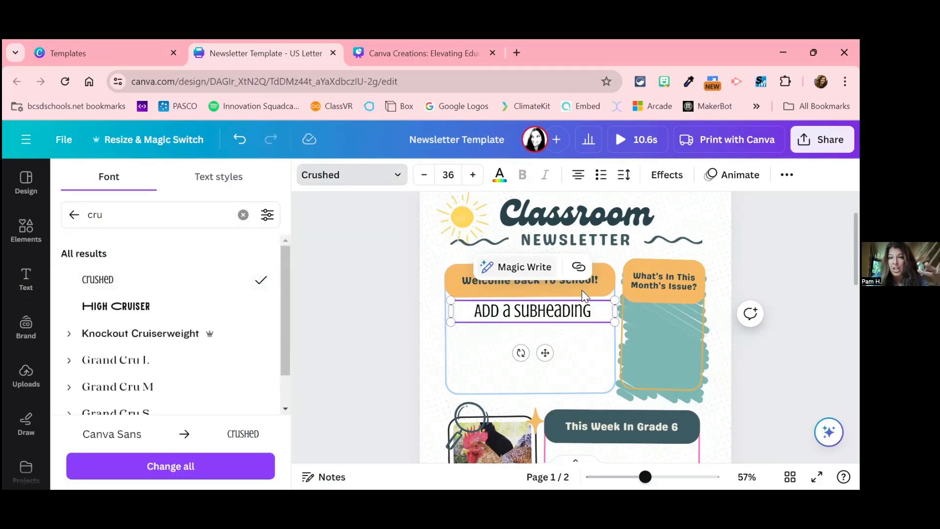
Step: Browse the font style categories and look through the document, recommended, brand and popular fonts
click(74, 215)
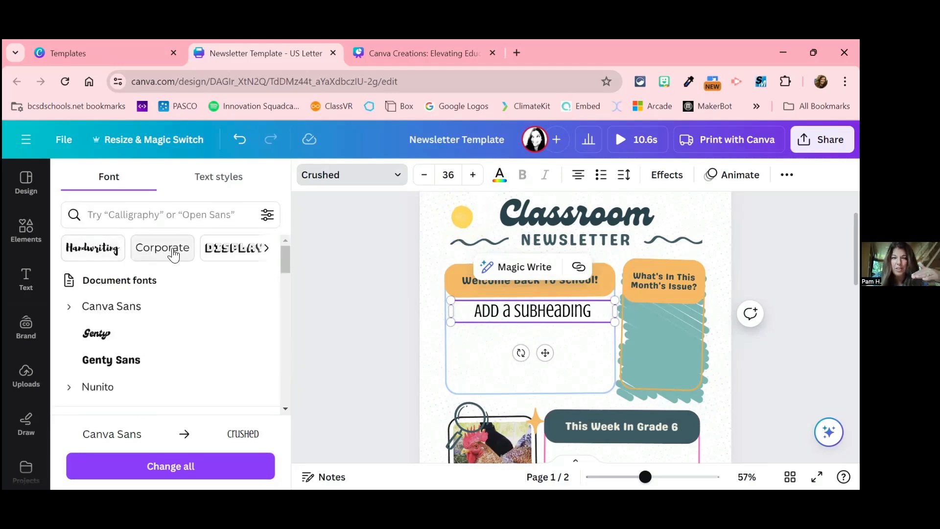
click(269, 250)
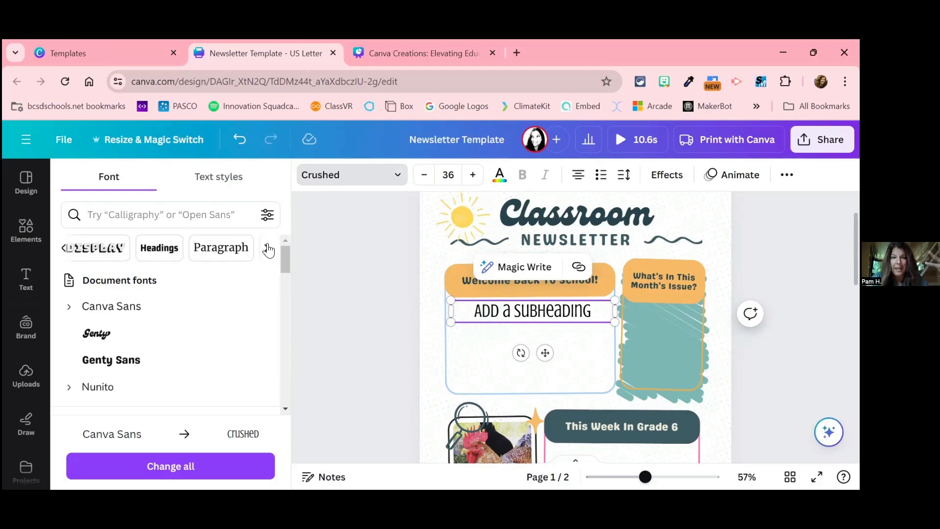
click(268, 250)
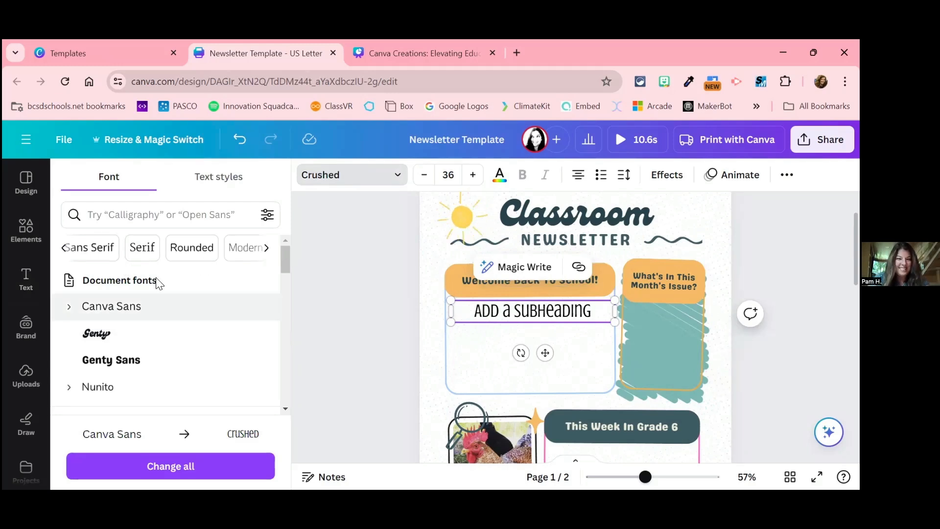
scroll(230, 329, down, 3)
scroll(230, 332, up, 3)
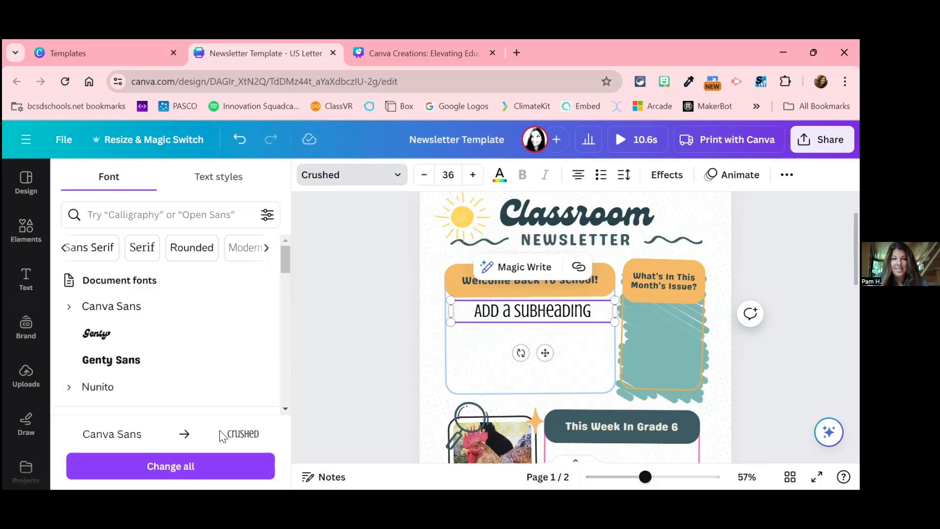
scroll(249, 379, down, 6)
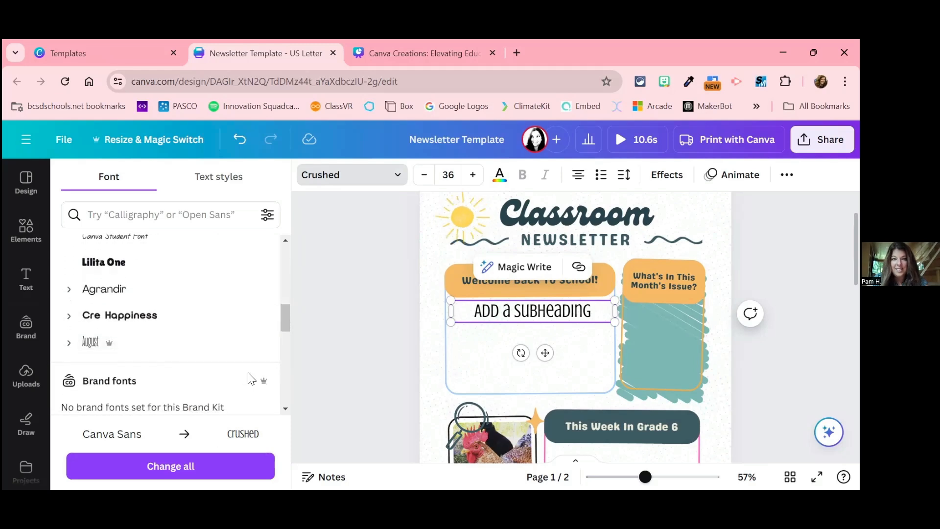
scroll(249, 380, down, 1)
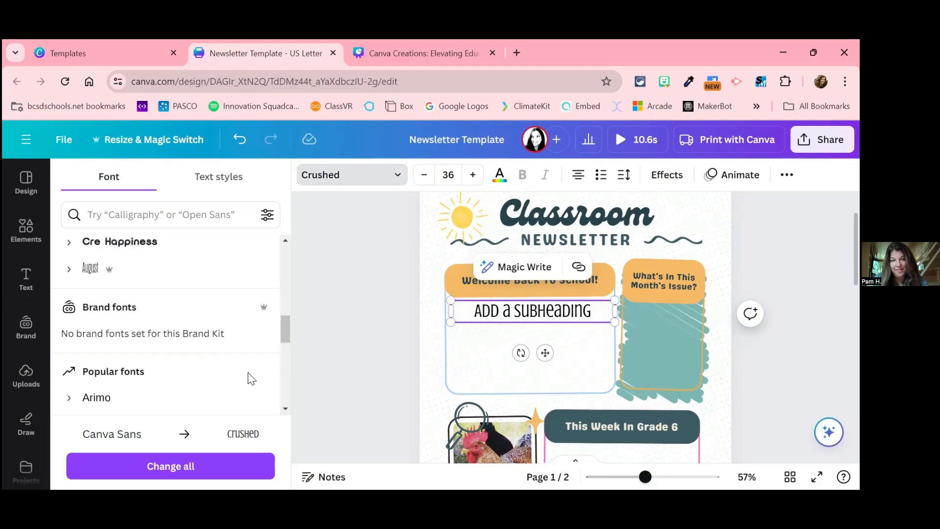
scroll(249, 380, down, 2)
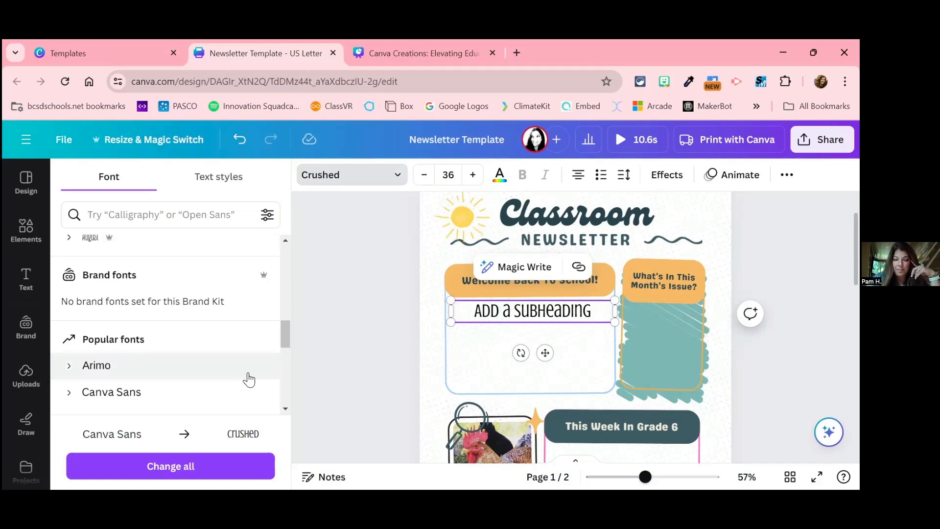
scroll(249, 379, down, 2)
scroll(249, 380, down, 2)
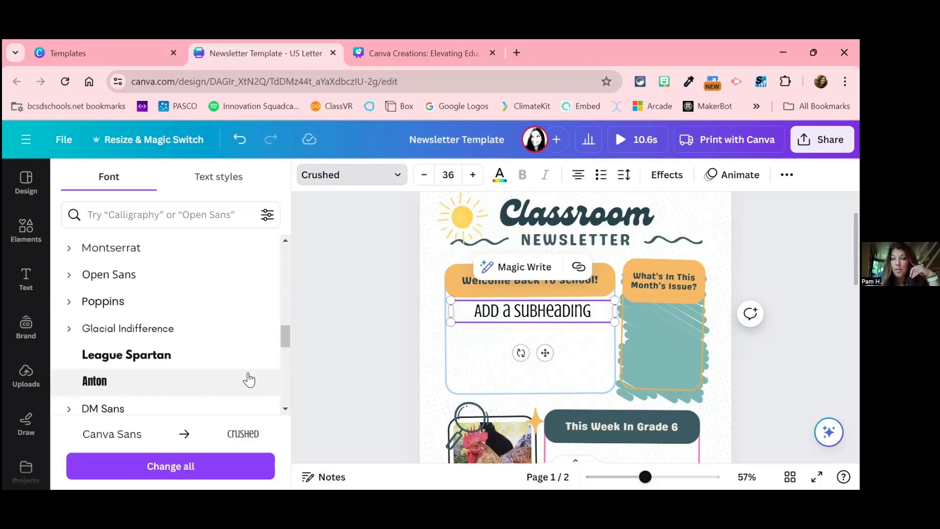
scroll(249, 380, up, 5)
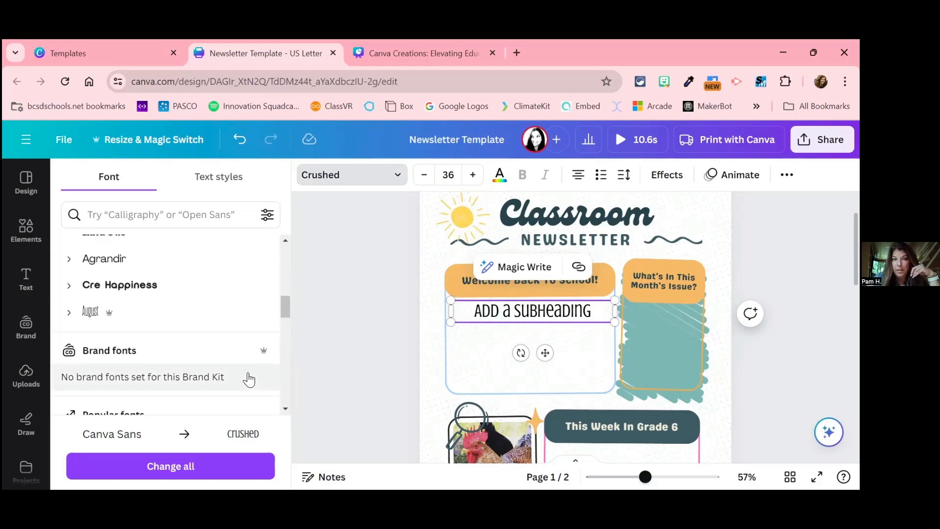
scroll(196, 353, down, 2)
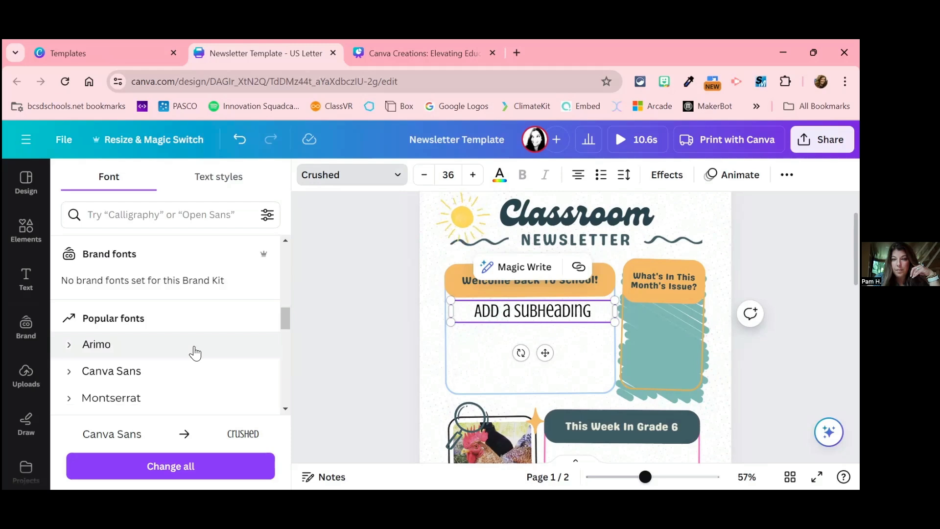
scroll(195, 353, down, 4)
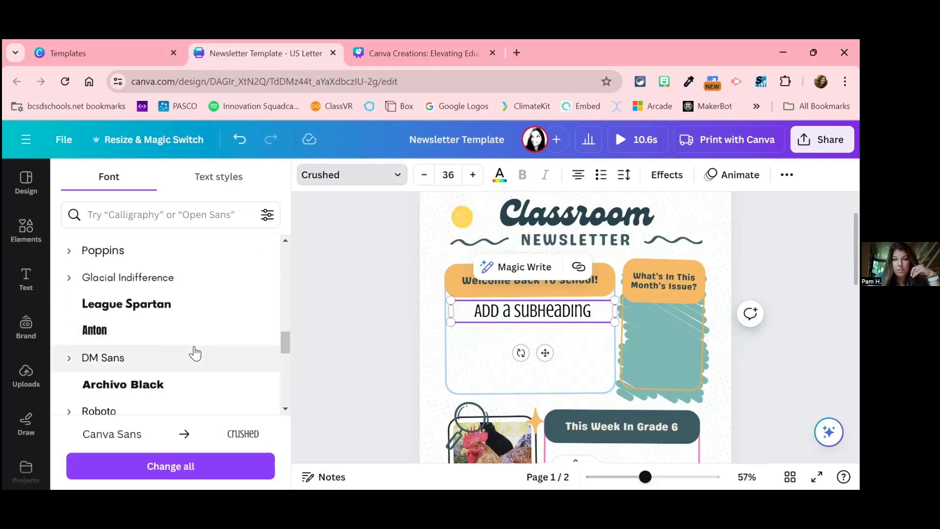
Step: Select the whole subheading text and view the fonts in the Sans Serif and Serif categories
double_click(526, 308)
double_click(525, 308)
click(526, 308)
click(494, 314)
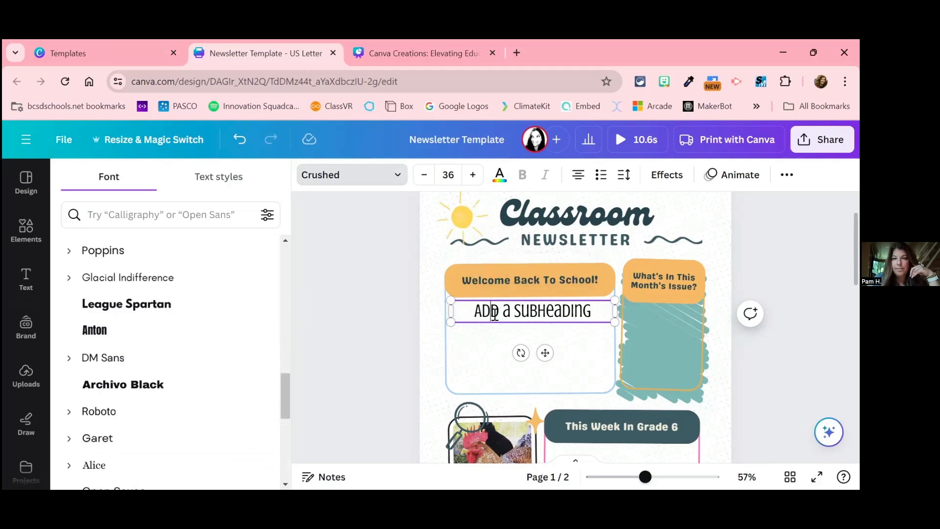
triple_click(495, 314)
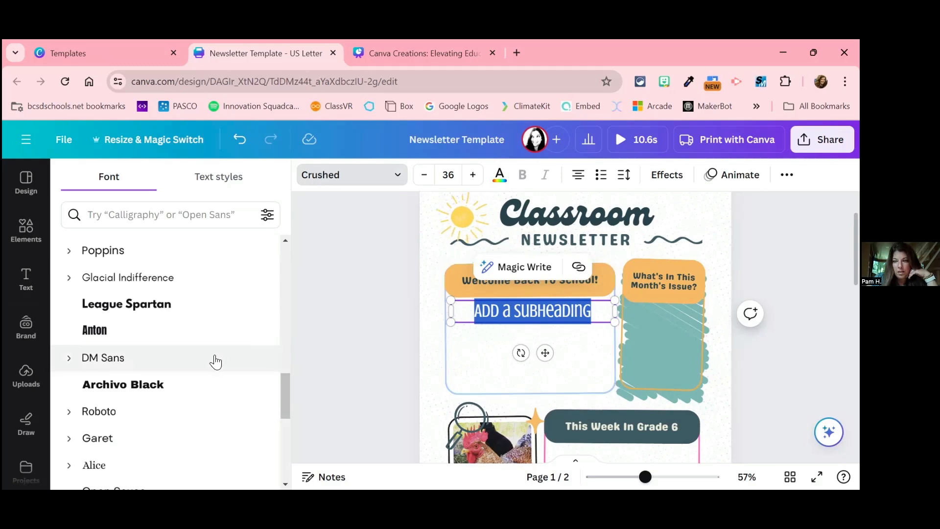
scroll(188, 263, up, 5)
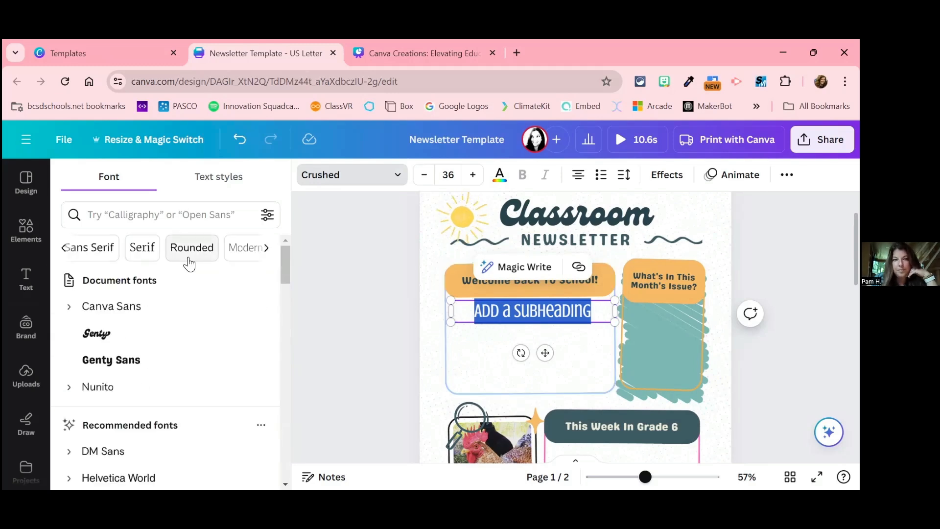
click(89, 249)
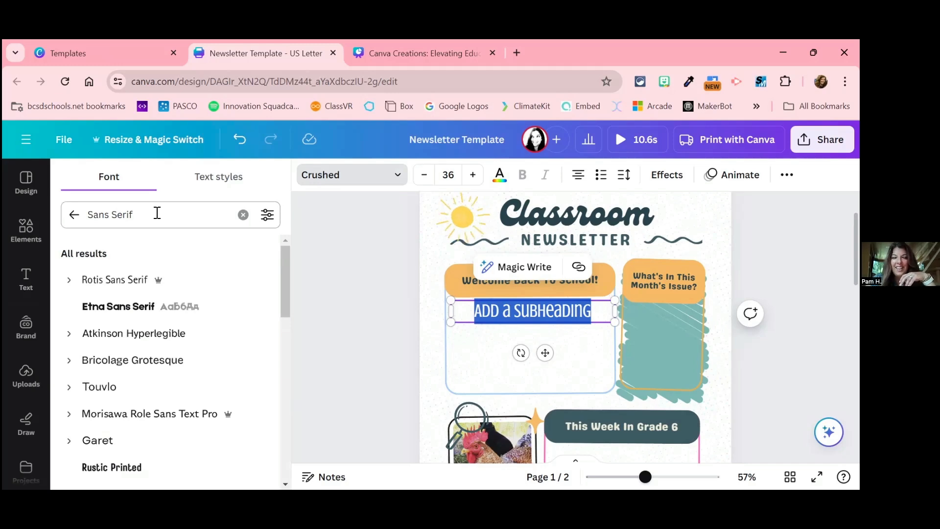
click(74, 215)
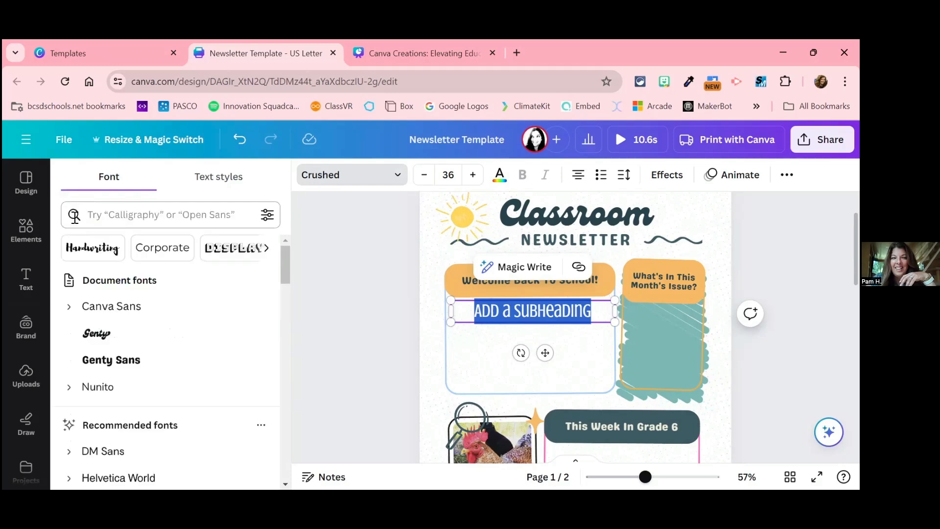
click(266, 250)
click(266, 251)
click(267, 251)
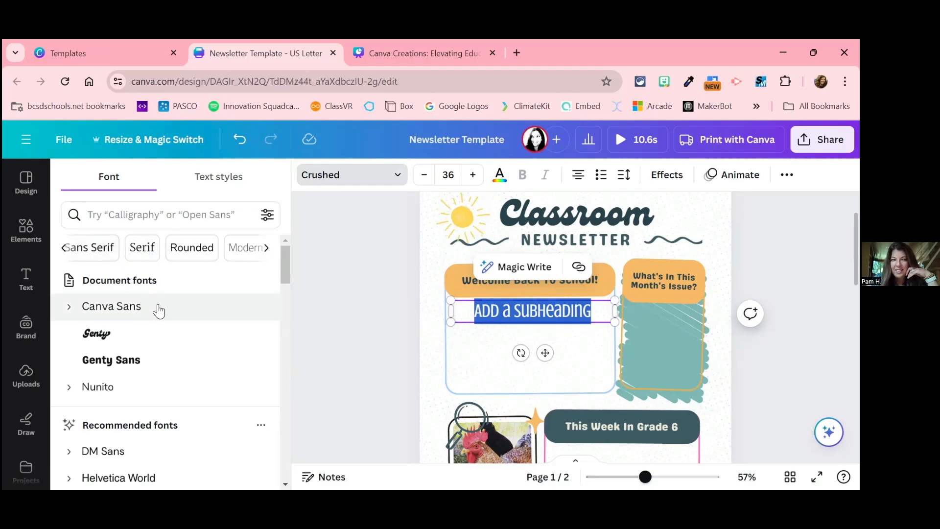
click(142, 250)
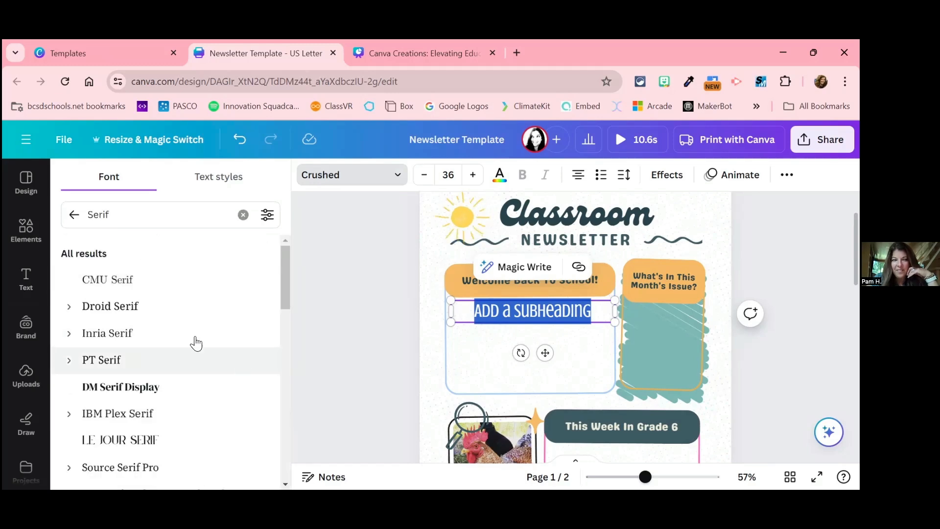
click(70, 219)
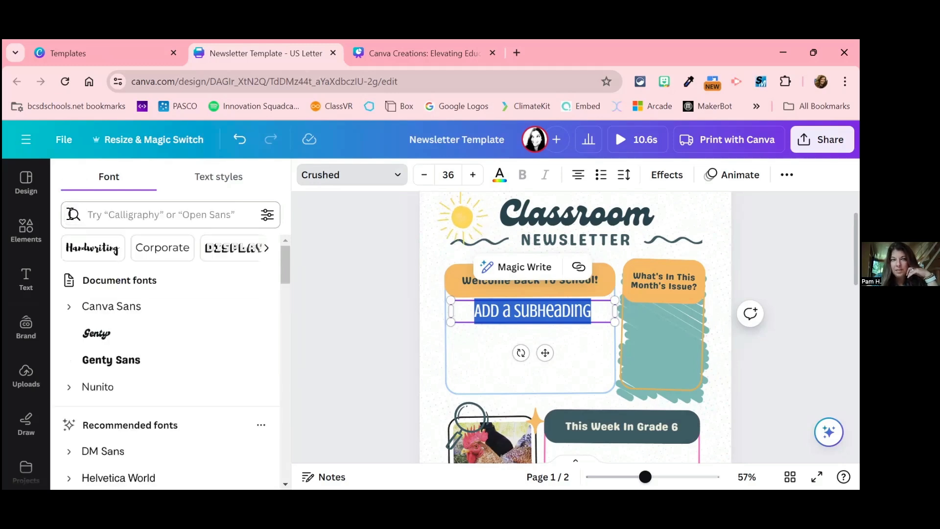
Step: Change the selected subheading's font to Bree Serif from the Serif category
click(267, 249)
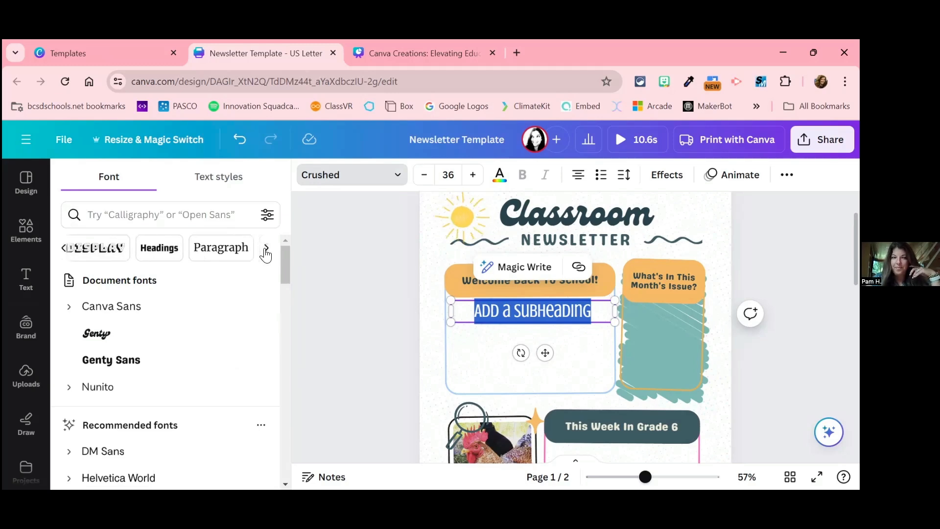
click(266, 249)
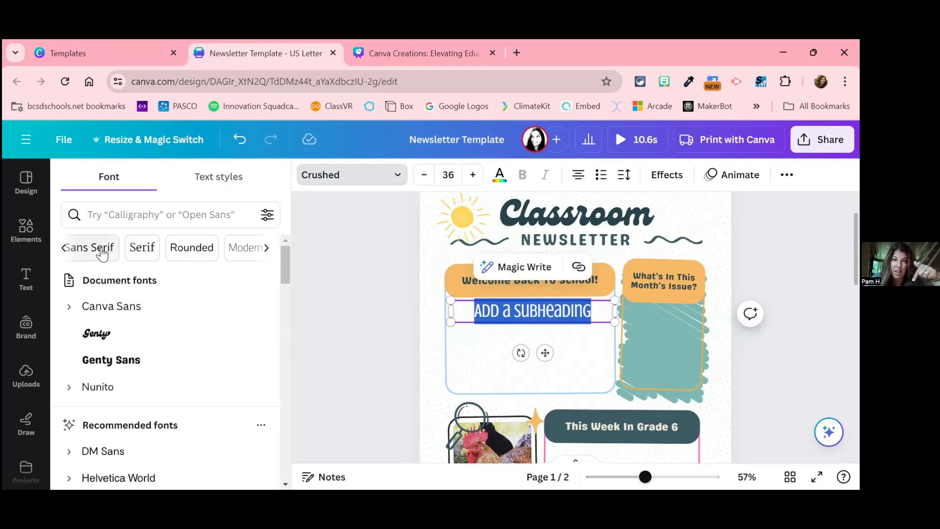
click(141, 248)
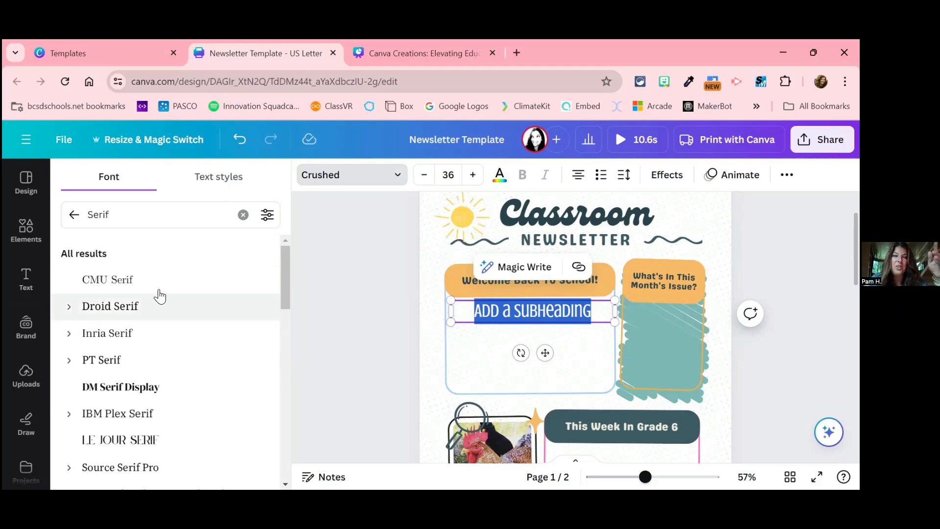
scroll(172, 349, down, 5)
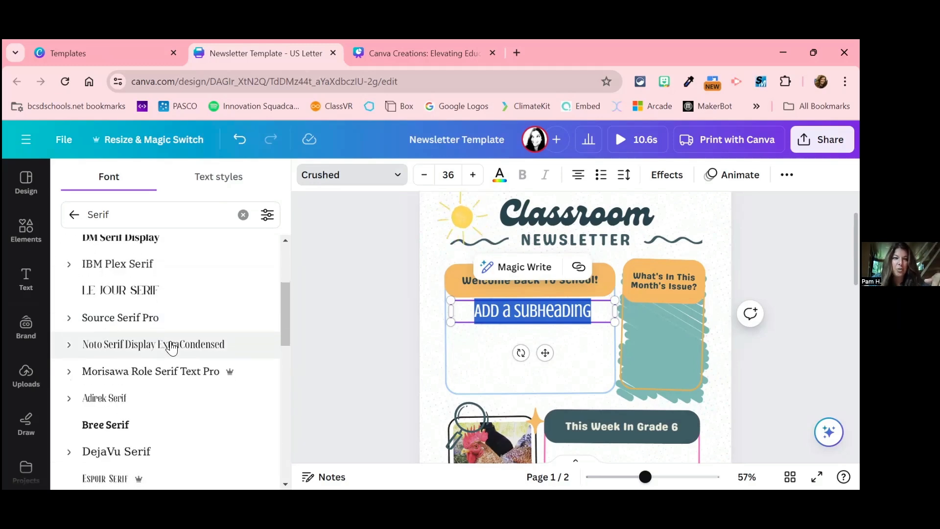
scroll(171, 349, down, 1)
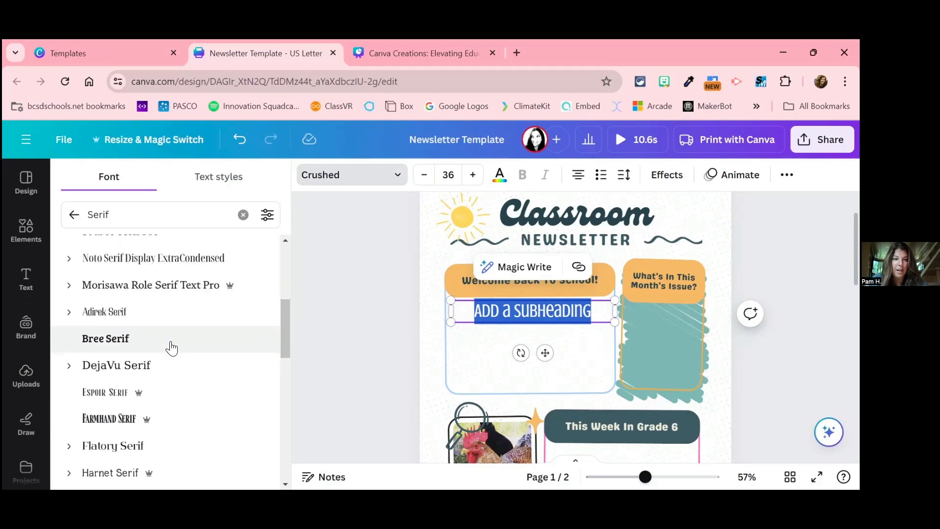
click(130, 348)
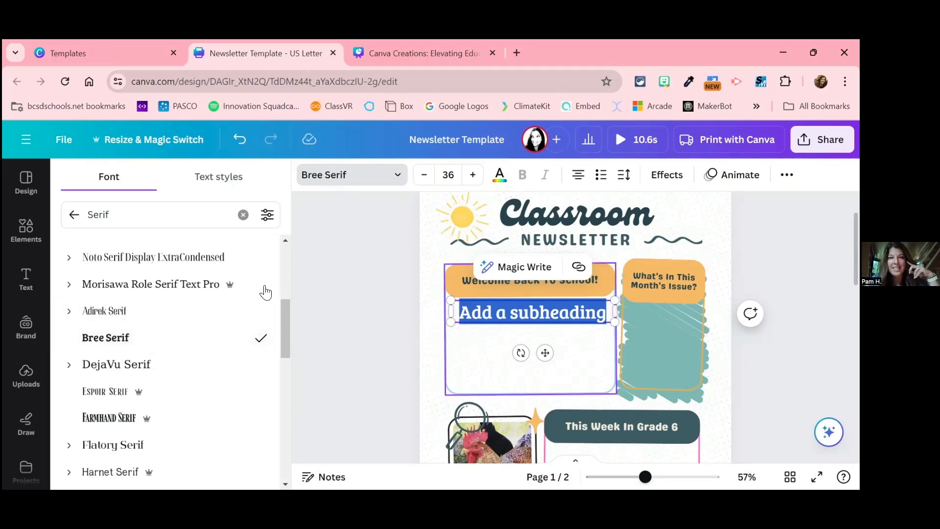
Step: Search the fonts for "lex" and apply Lexend Exa to the subheading below the "Welcome Back To School!" banner
click(73, 216)
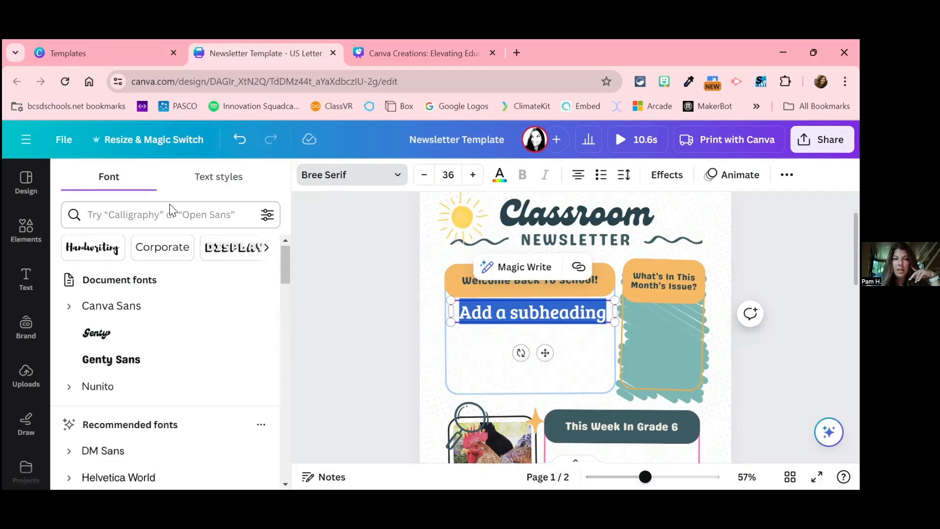
click(125, 224)
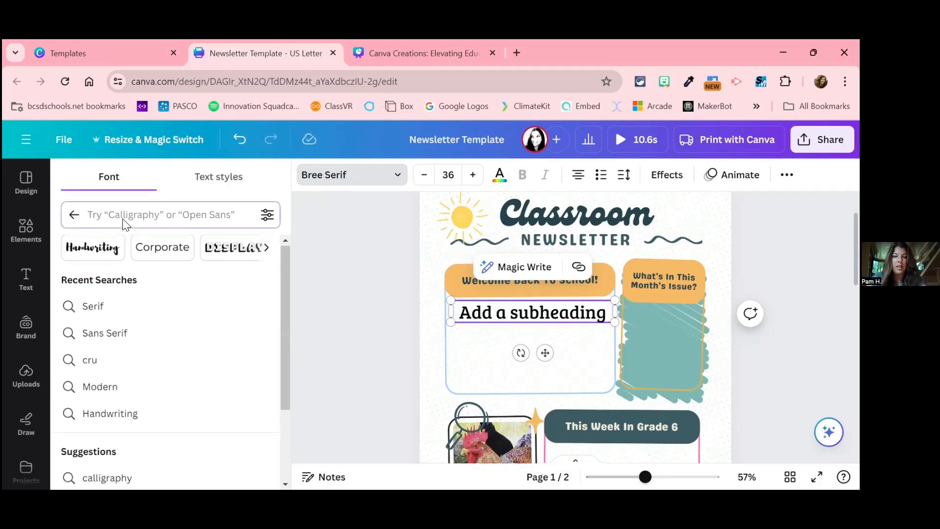
text(lex)
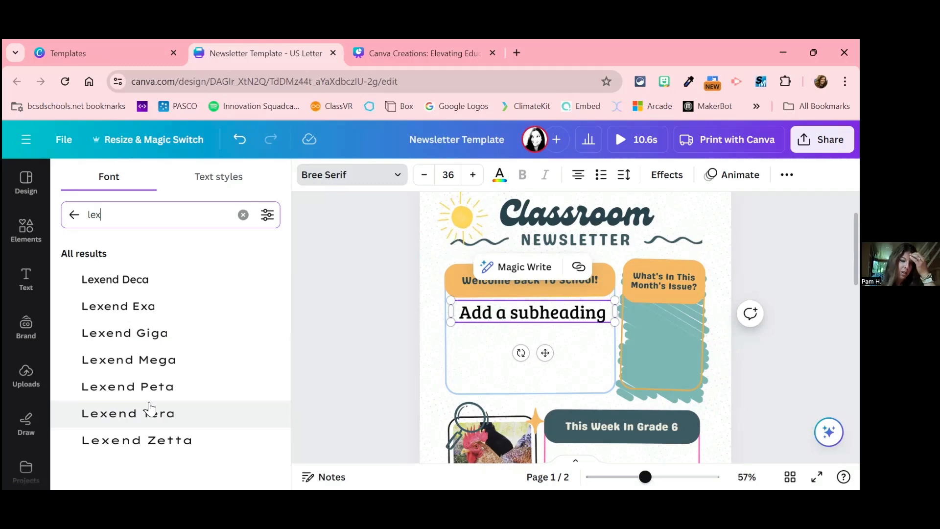
click(147, 319)
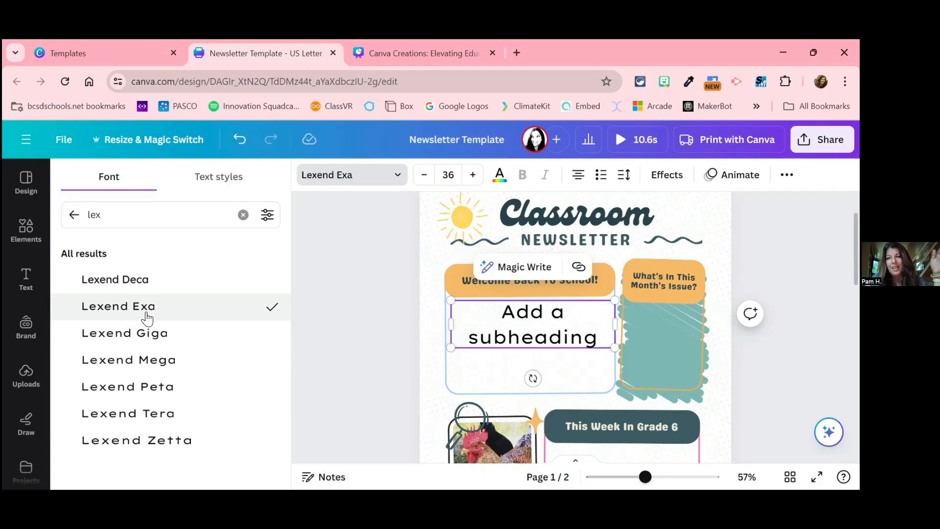
Step: Search the fonts for "dys", clear the search and return to the full font list
double_click(117, 216)
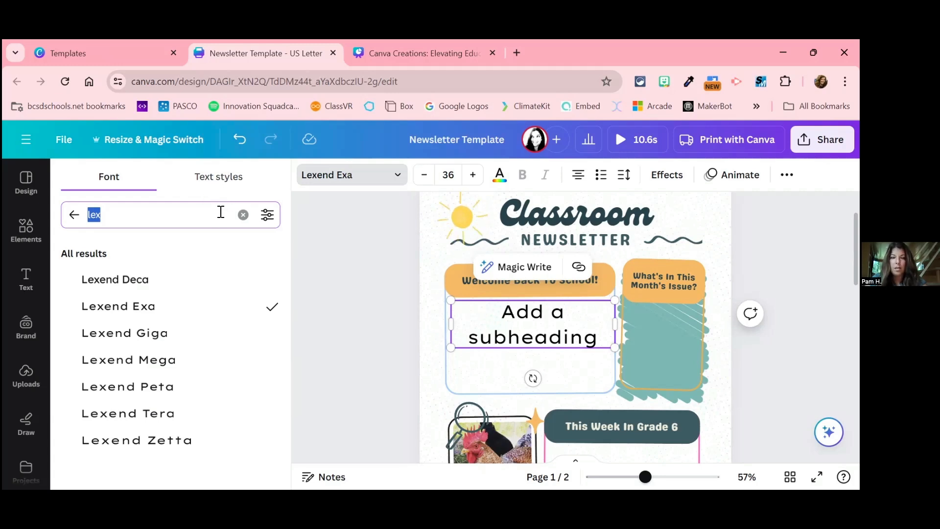
text(dys)
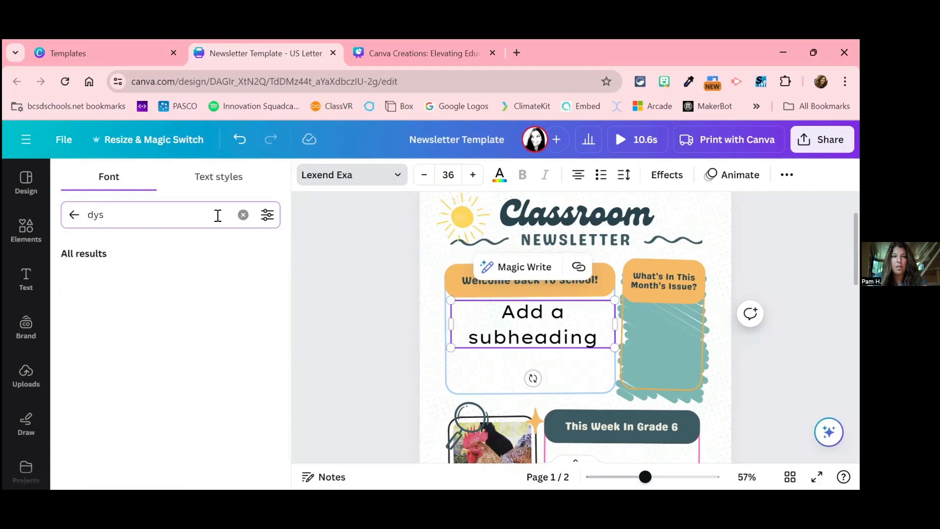
key(BackSpace)
key(BackSpace)
key(BackSpace)
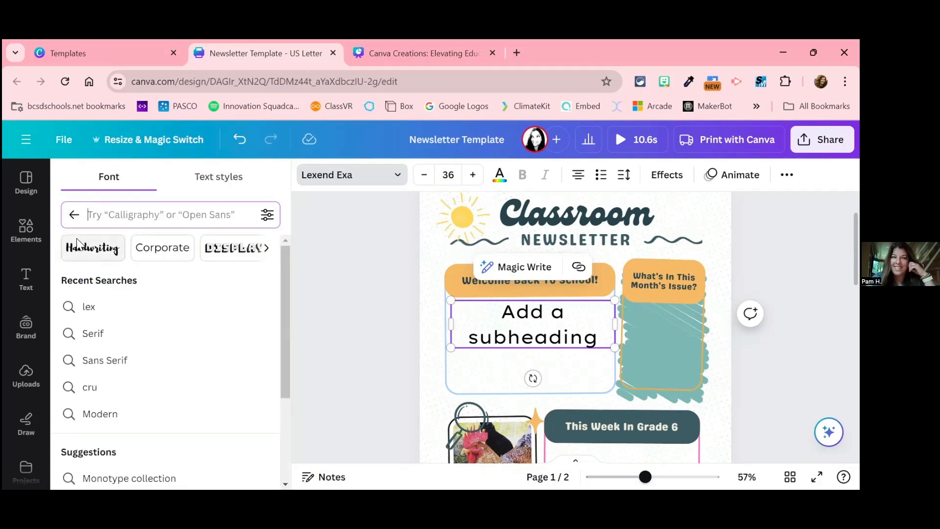
click(75, 216)
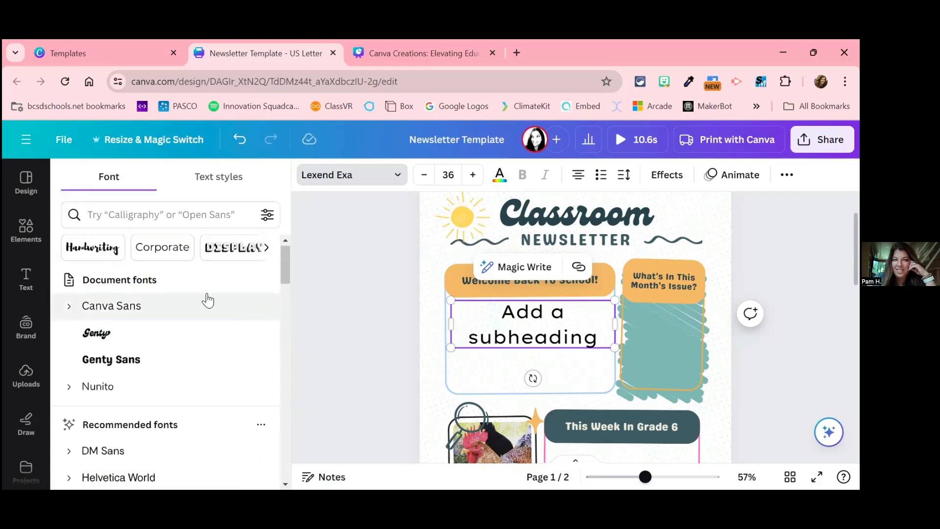
Step: Look through the font style categories from Display and Headings to Vintage, going back to Sans Serif and Serif
click(266, 249)
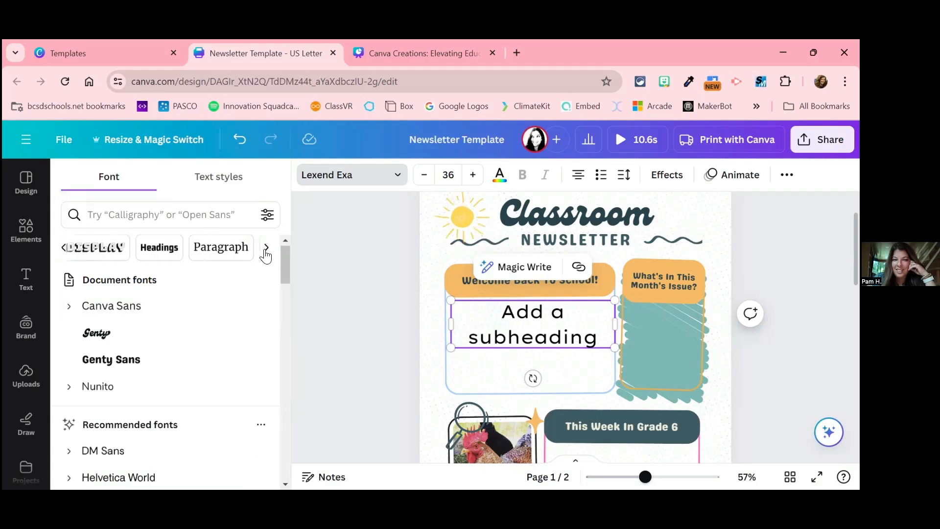
click(266, 249)
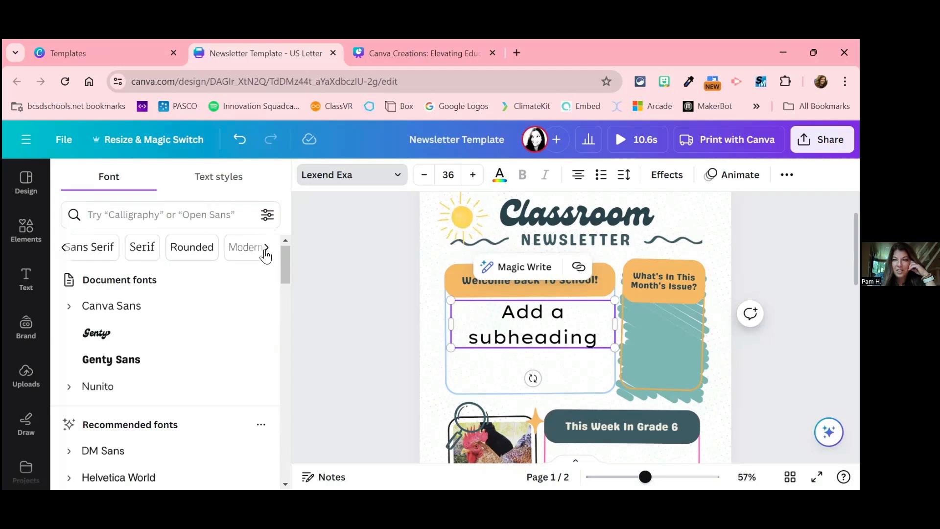
click(266, 249)
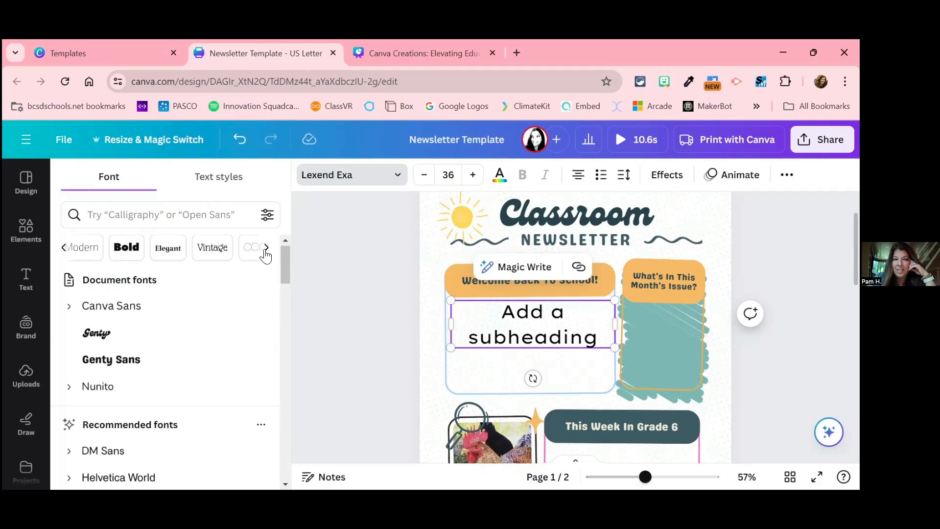
click(63, 250)
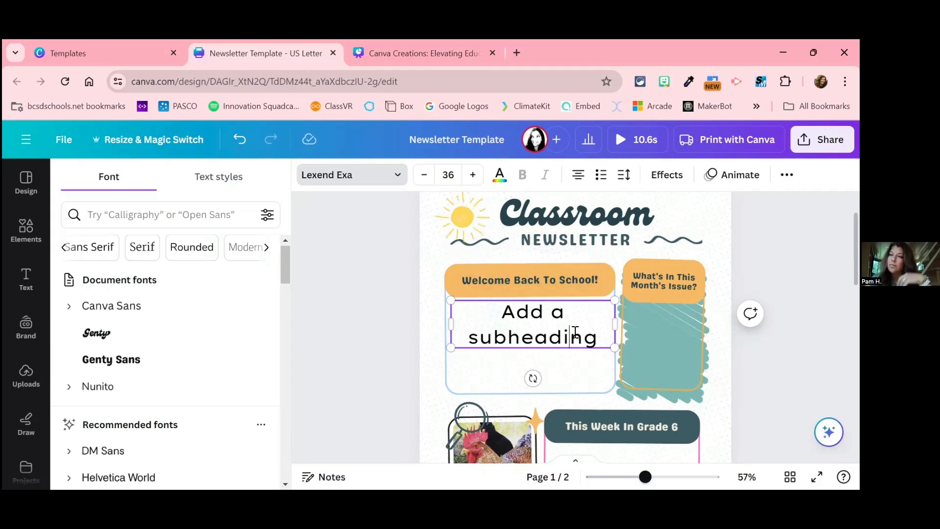
Step: Reduce the font size of the subheading below the "Welcome Back To School!" banner to 24
triple_click(507, 339)
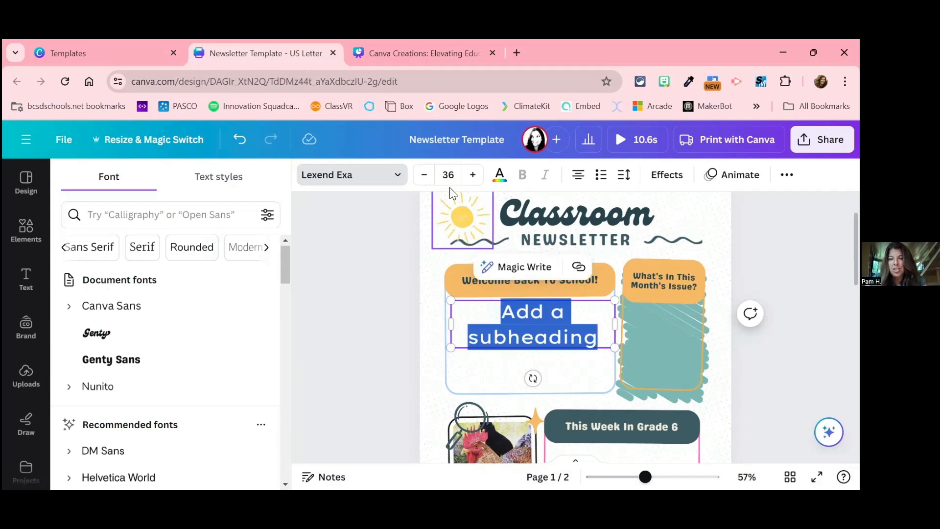
click(424, 182)
click(424, 182)
click(424, 182)
click(425, 182)
click(425, 182)
click(425, 183)
click(424, 182)
click(424, 182)
click(424, 182)
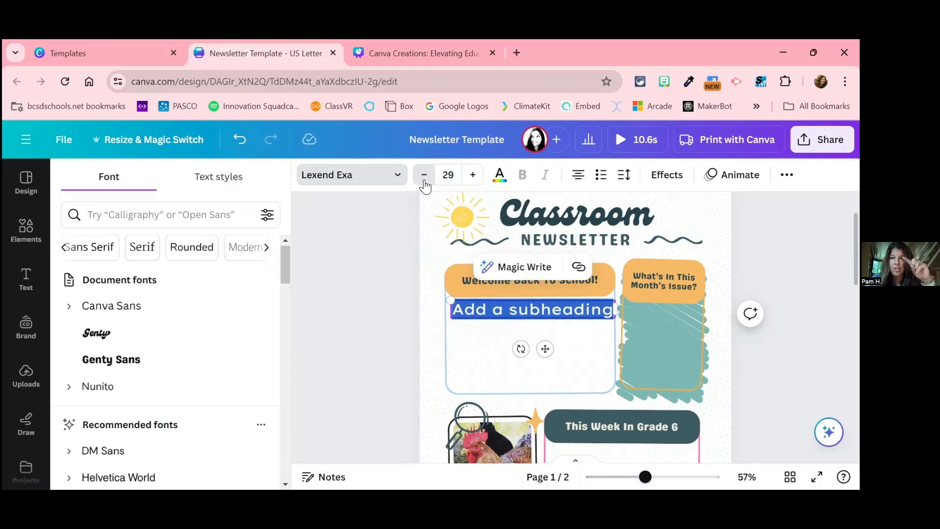
click(425, 182)
click(425, 183)
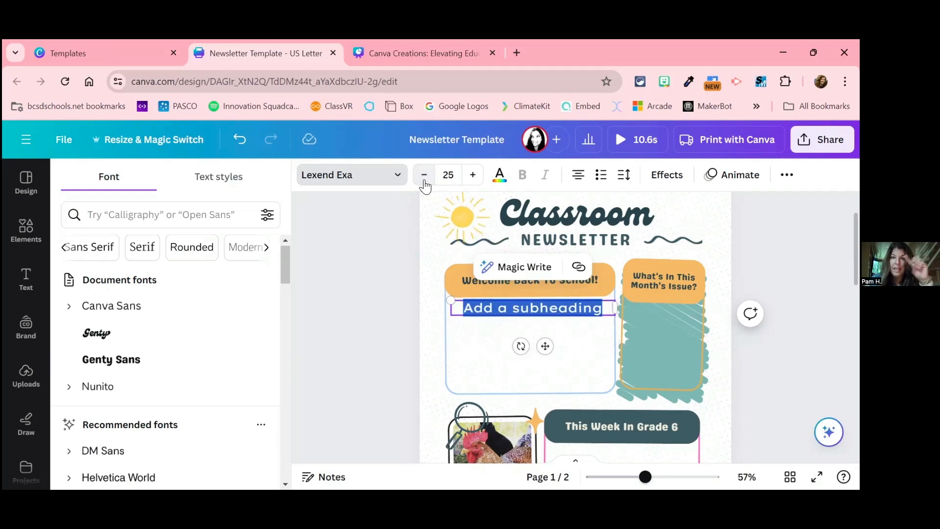
click(425, 182)
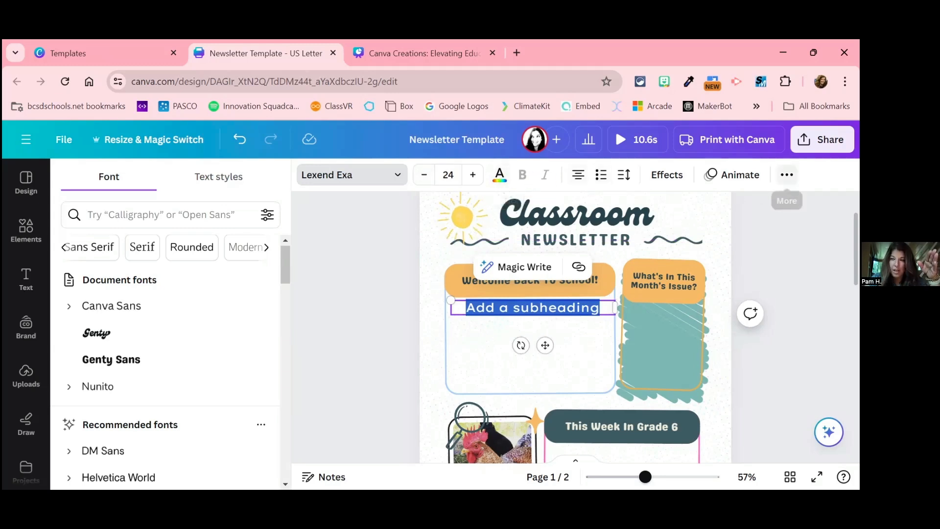
Step: Try the subheading text in uppercase and switch it back to its original case
click(787, 175)
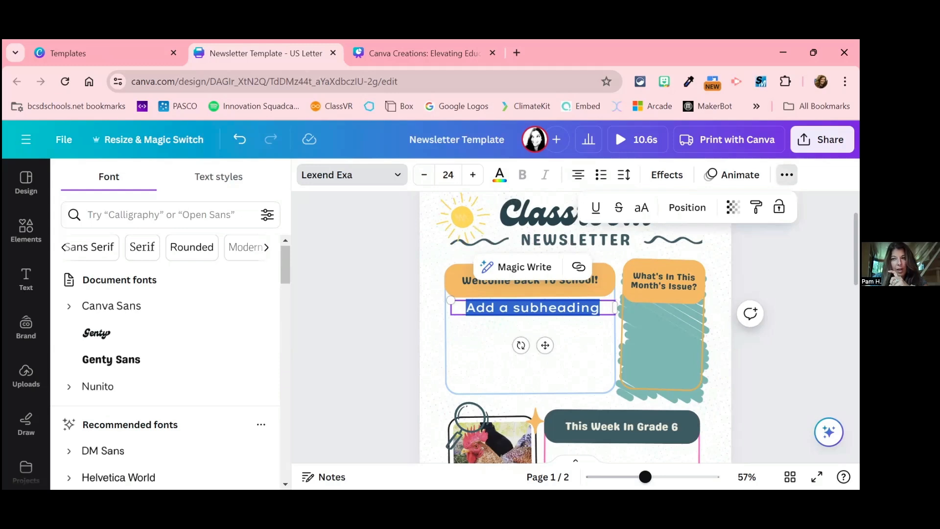
click(643, 209)
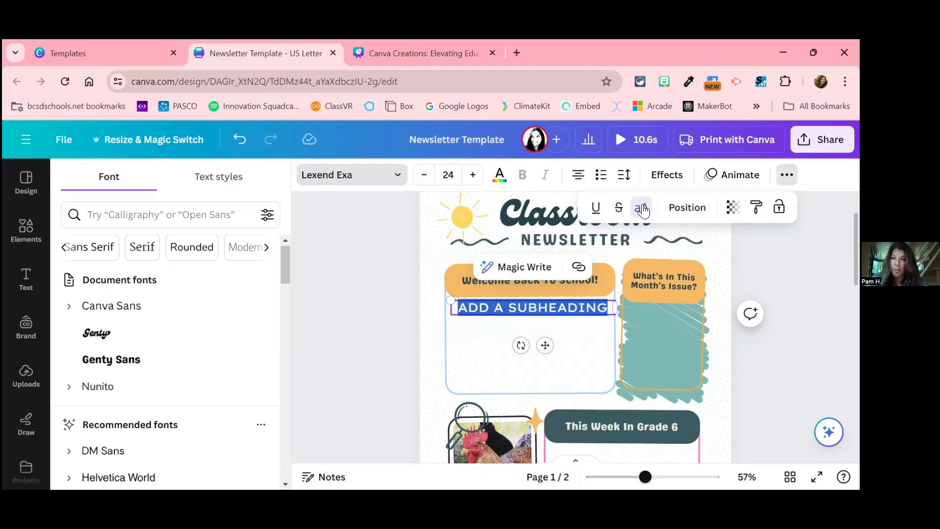
click(643, 209)
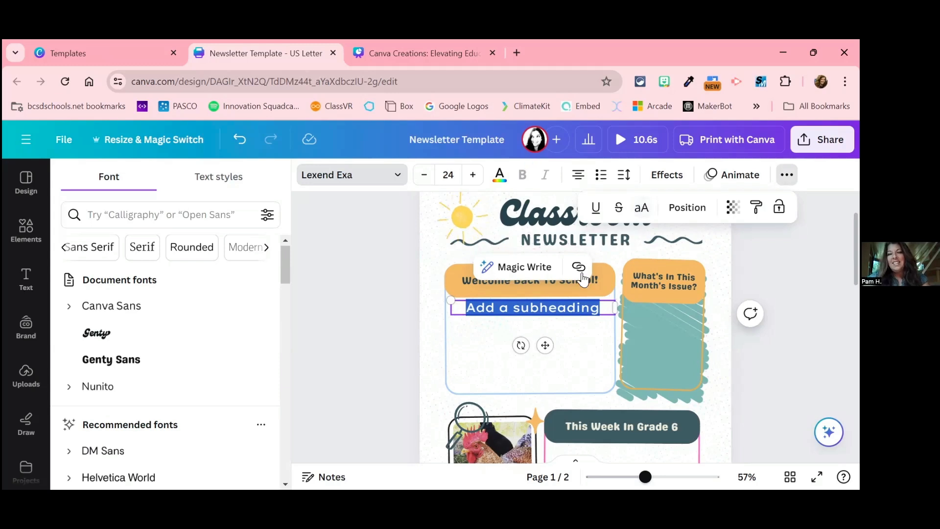
Step: View the additional formatting options for the frame around the welcome section and for its subheading text
click(593, 343)
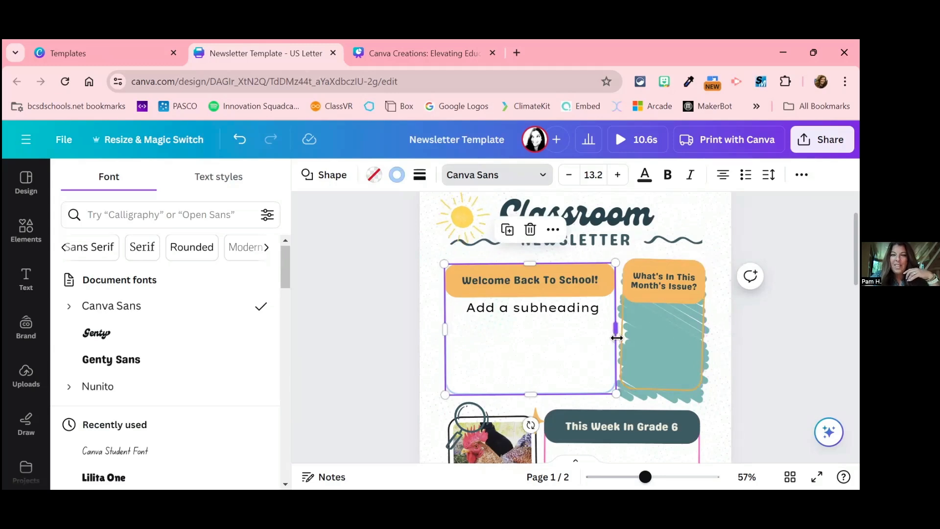
scroll(616, 338, down, 3)
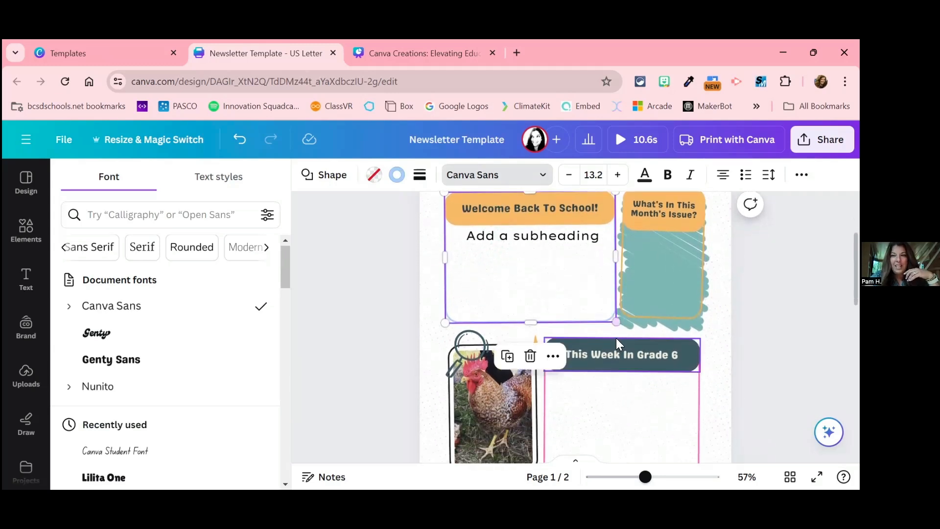
scroll(617, 339, up, 5)
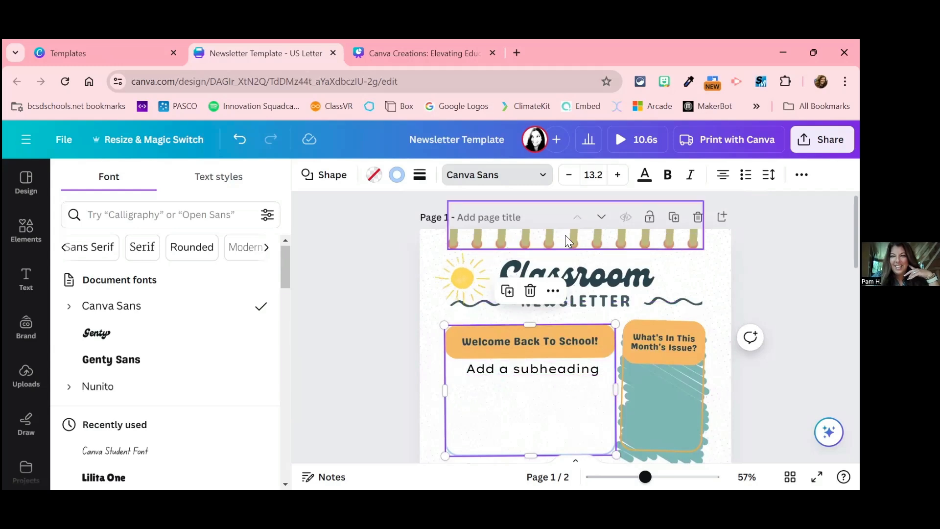
click(801, 175)
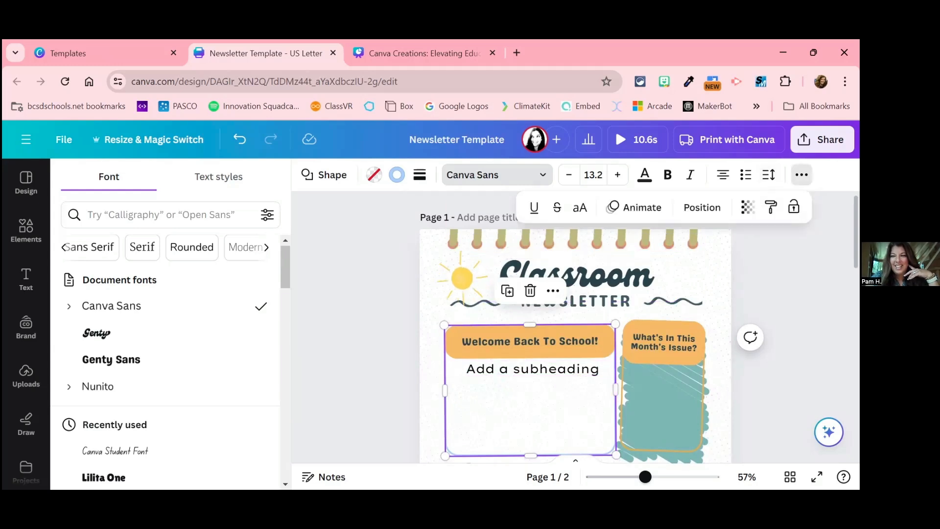
click(555, 371)
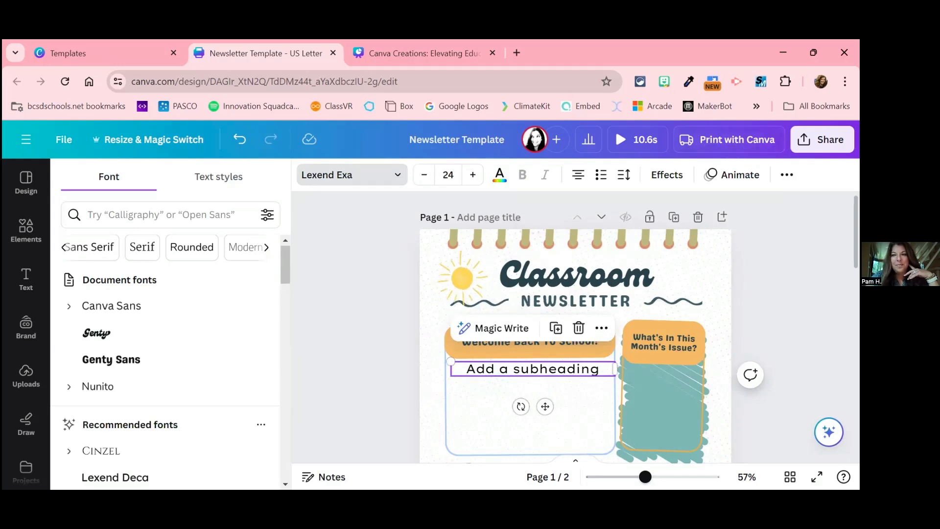
click(787, 175)
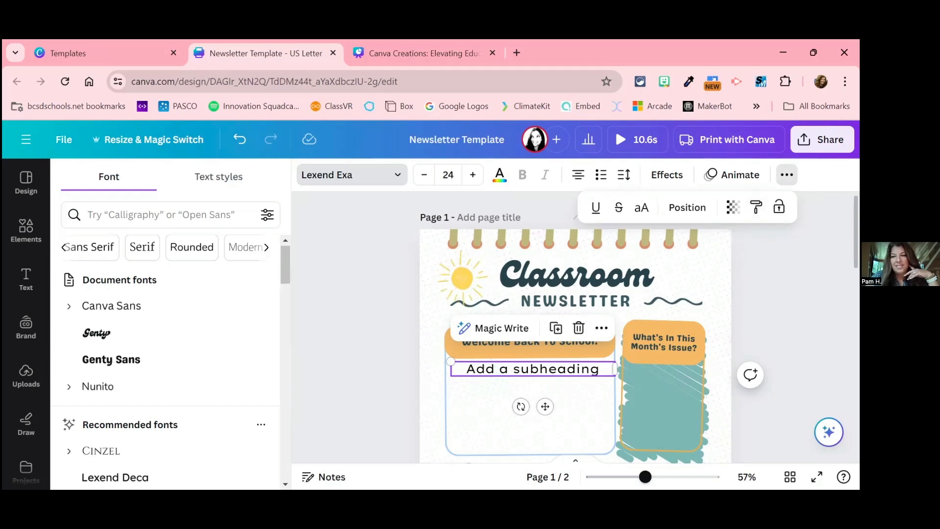
Step: Add a blank page after page 2 of the newsletter
click(586, 426)
scroll(575, 405, down, 2)
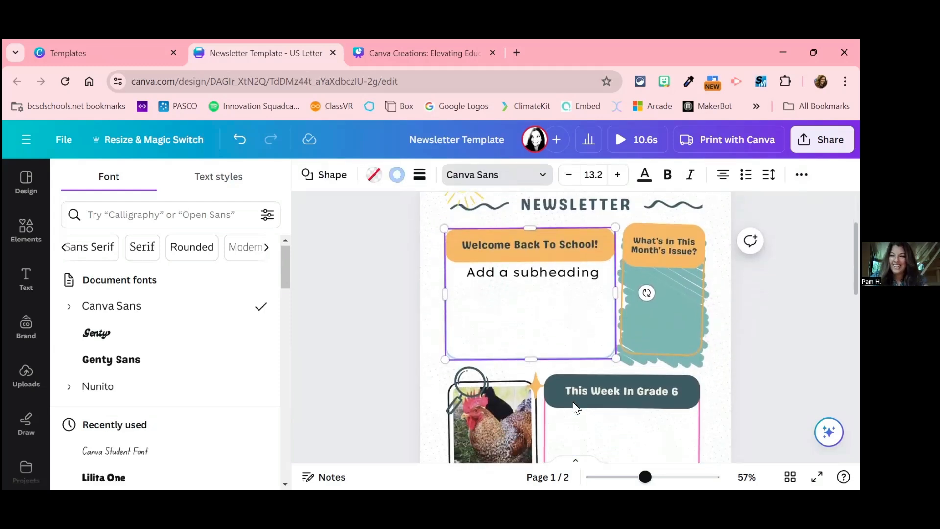
scroll(574, 408, down, 1)
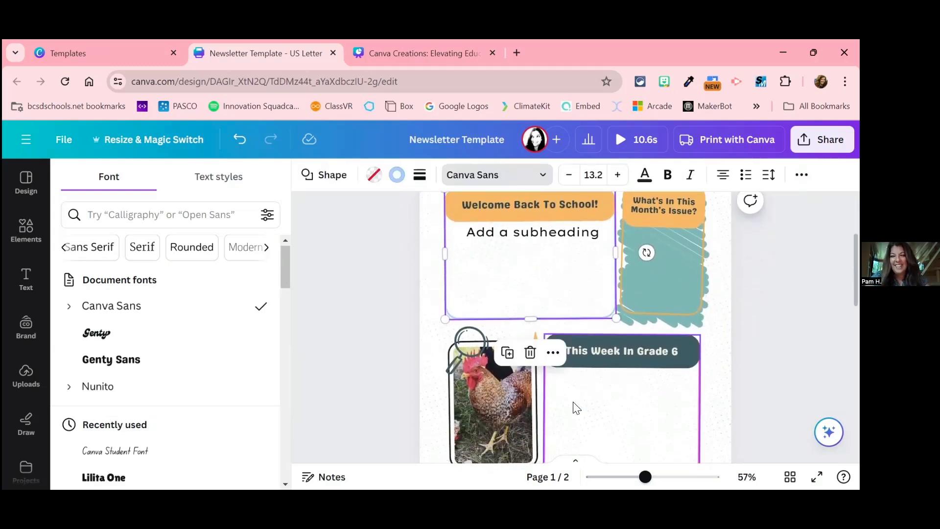
scroll(576, 407, down, 1)
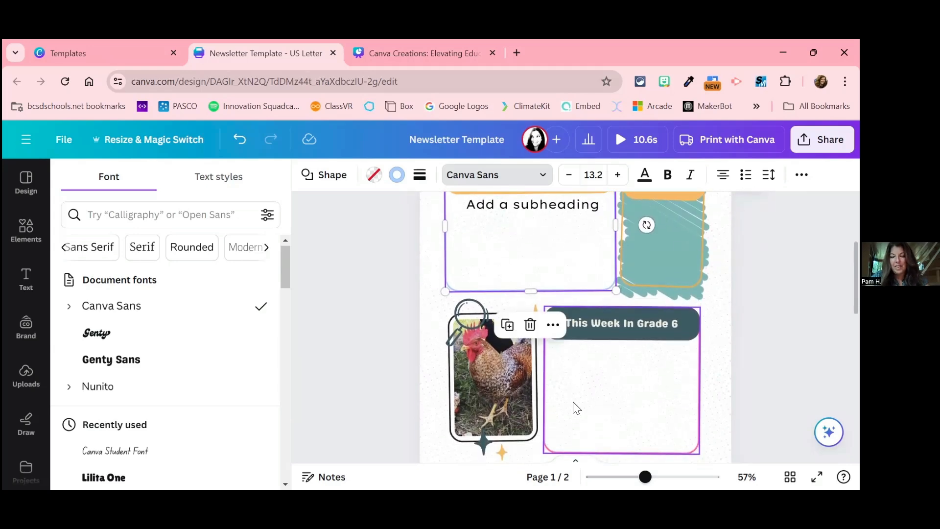
scroll(573, 402, down, 10)
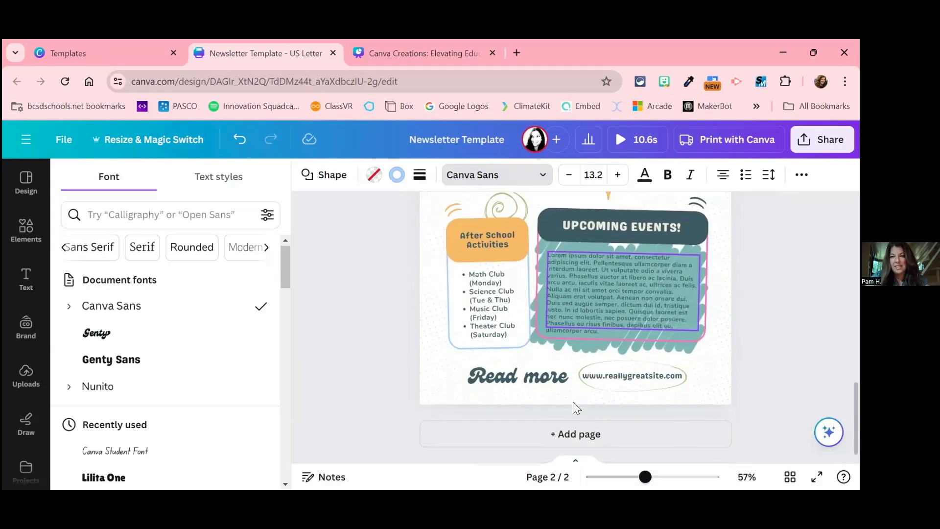
click(595, 315)
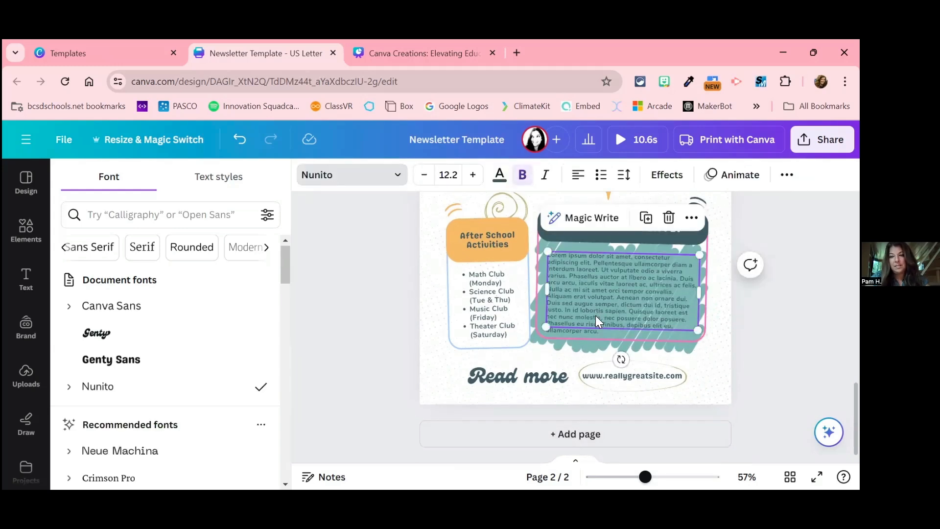
click(561, 434)
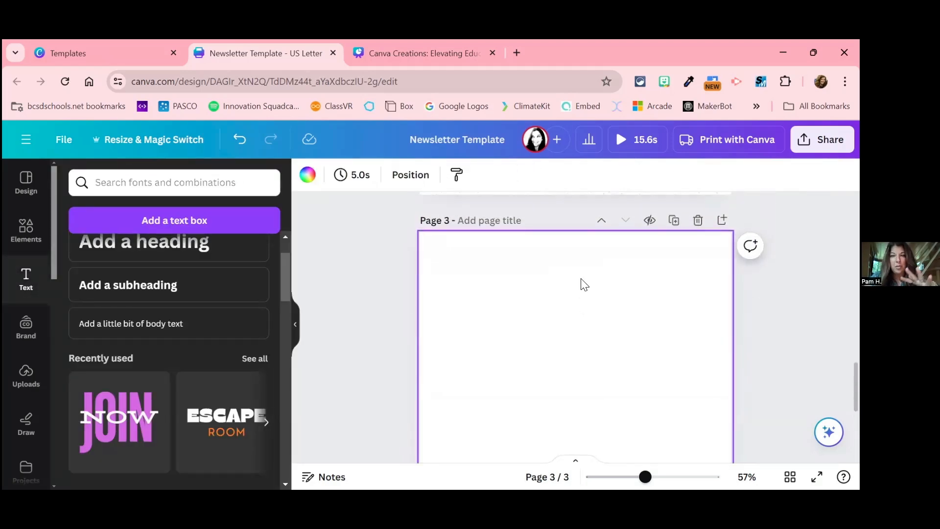
Step: Look over the end of page 2 and the blank page 3 with its page controls
scroll(582, 280, up, 3)
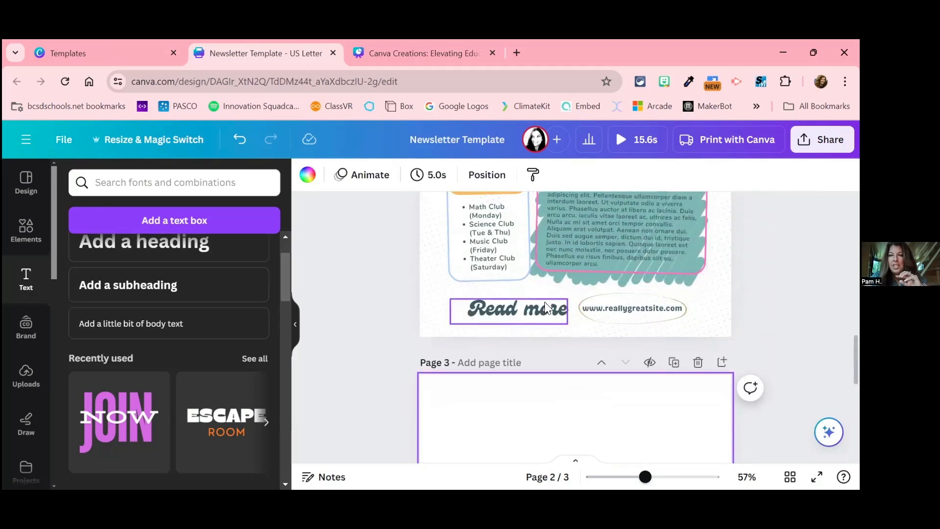
scroll(545, 350, down, 5)
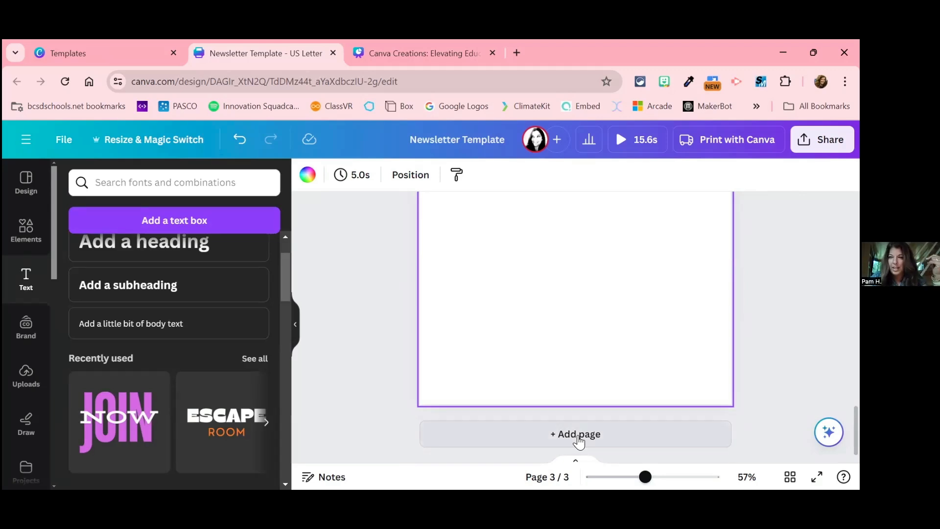
scroll(580, 441, up, 8)
scroll(580, 440, down, 2)
scroll(579, 441, down, 4)
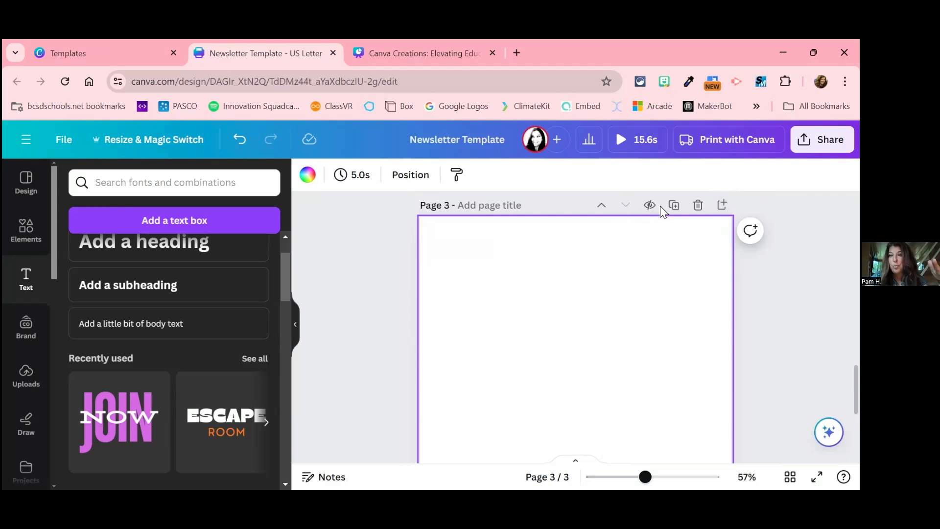
scroll(674, 210, up, 5)
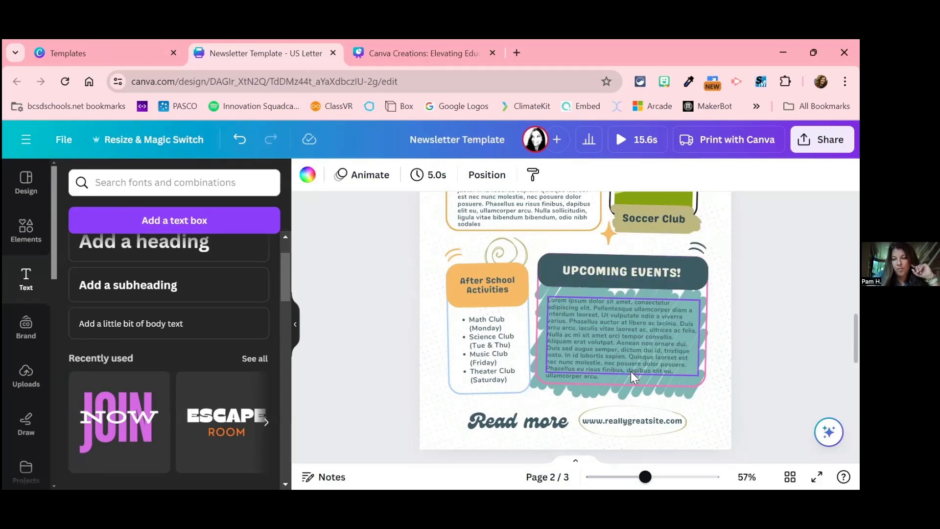
scroll(630, 371, down, 3)
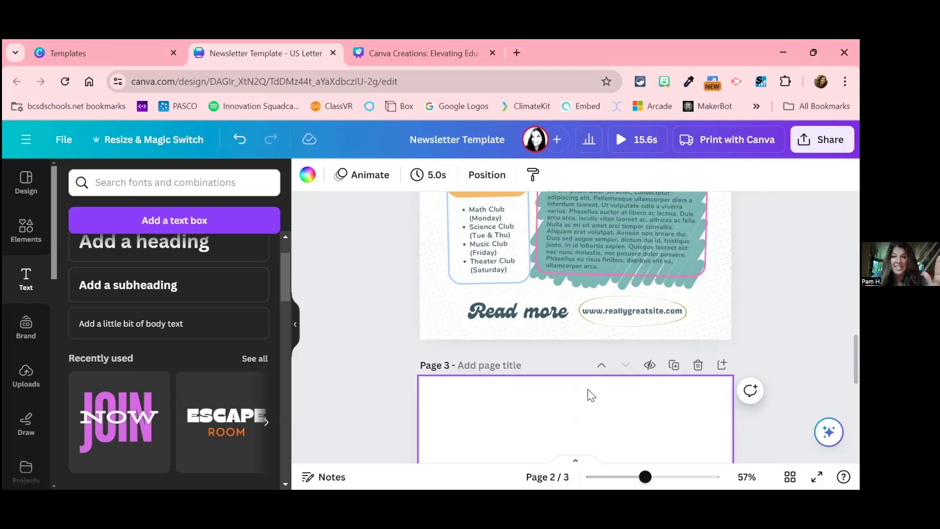
scroll(581, 415, down, 3)
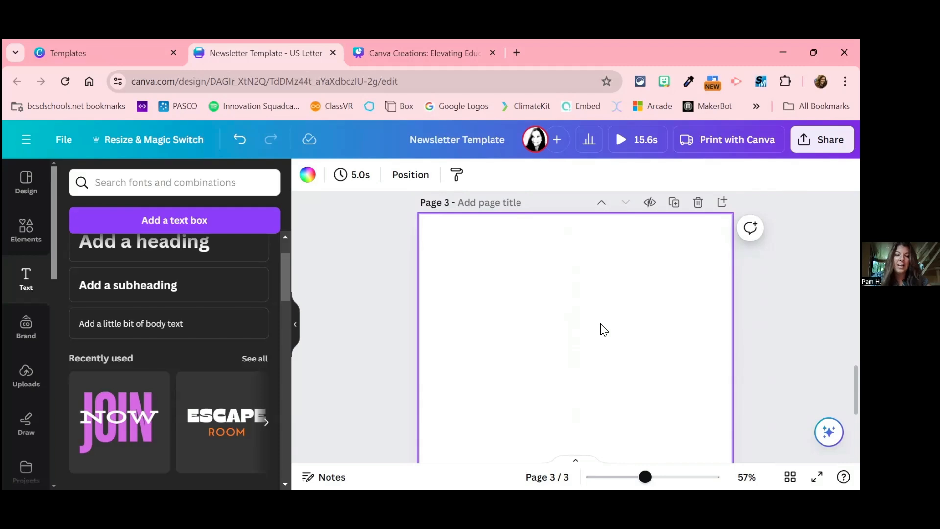
Step: Add a light blue square shape to the blank page 3 and deselect it
key(r)
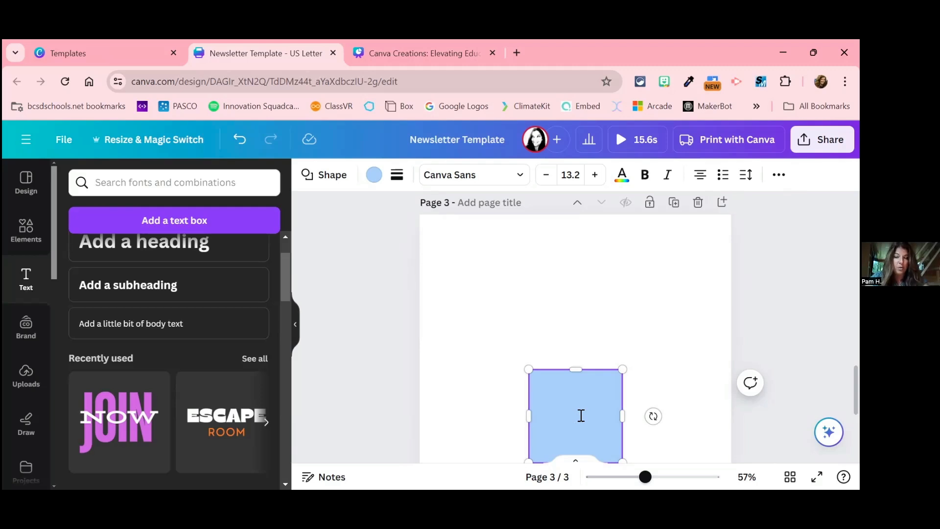
click(586, 324)
scroll(585, 323, down, 2)
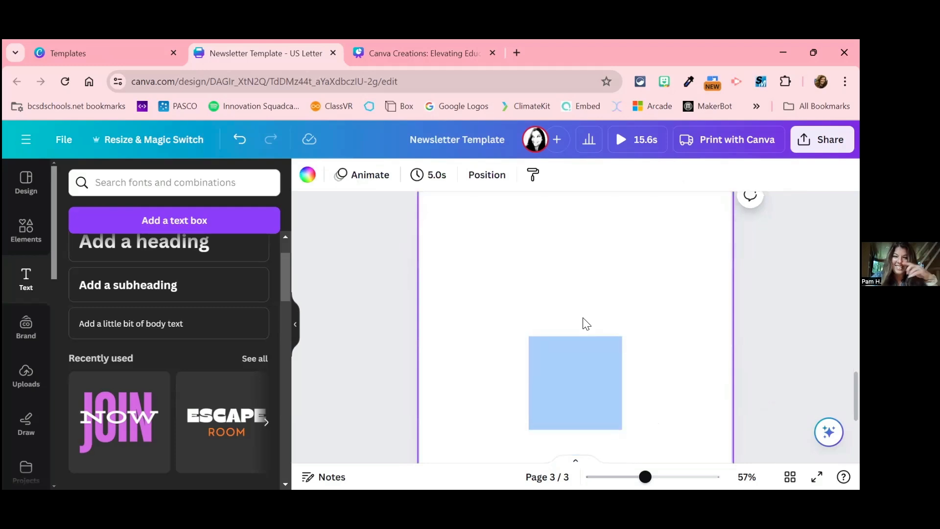
Step: Open the light blue square on page 3 for text entry, then deselect it without adding text
click(581, 360)
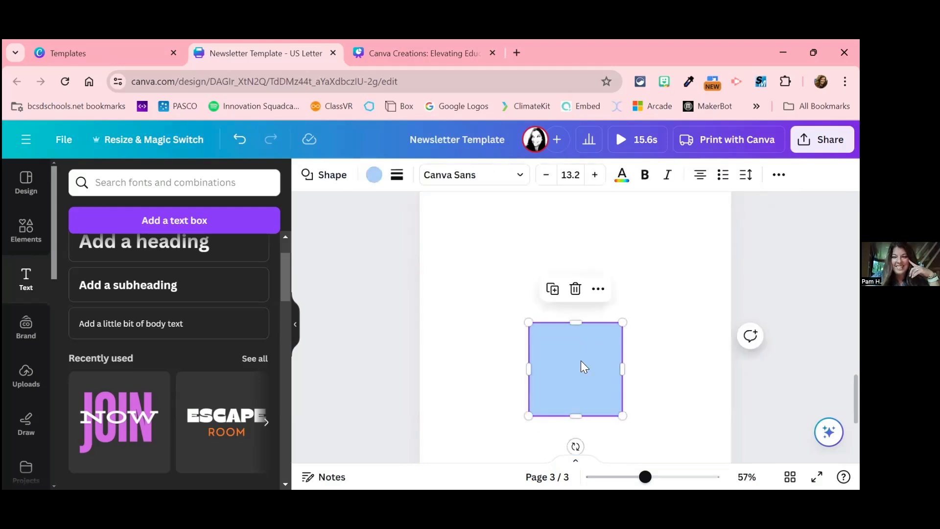
click(580, 368)
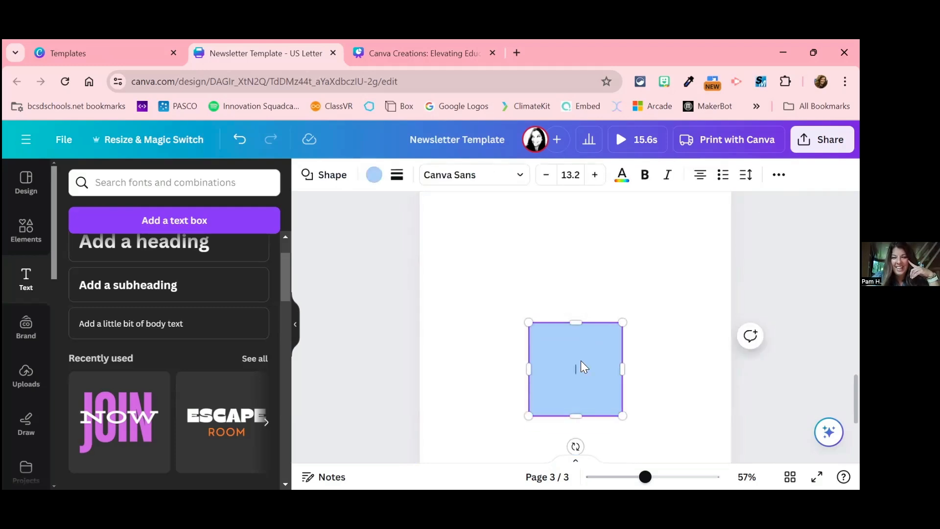
click(598, 252)
Step: Add a second light blue square to page 3 and delete the overlapping copy
scroll(597, 253, up, 2)
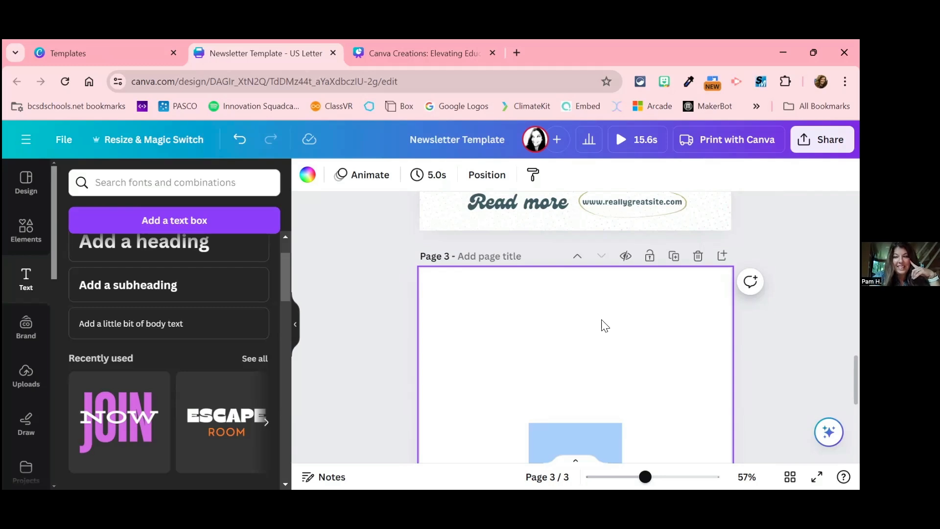
key(r)
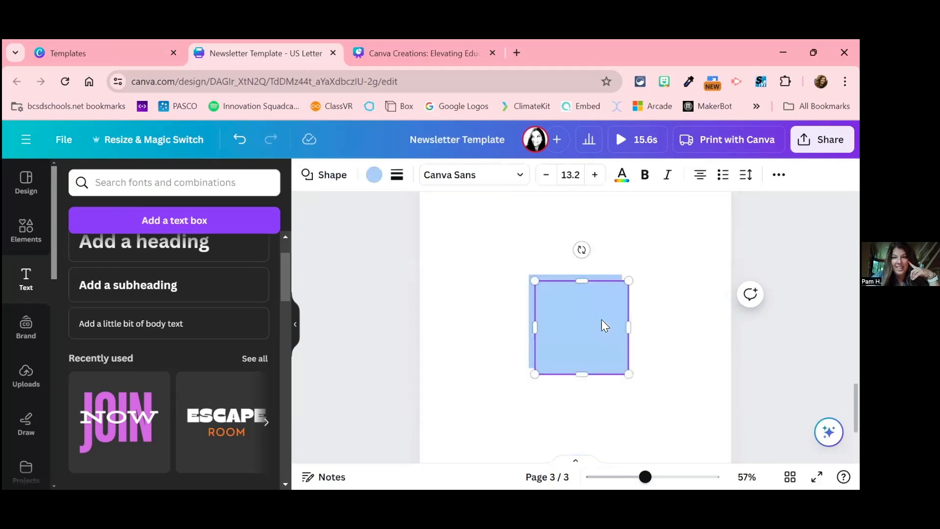
click(650, 252)
click(591, 347)
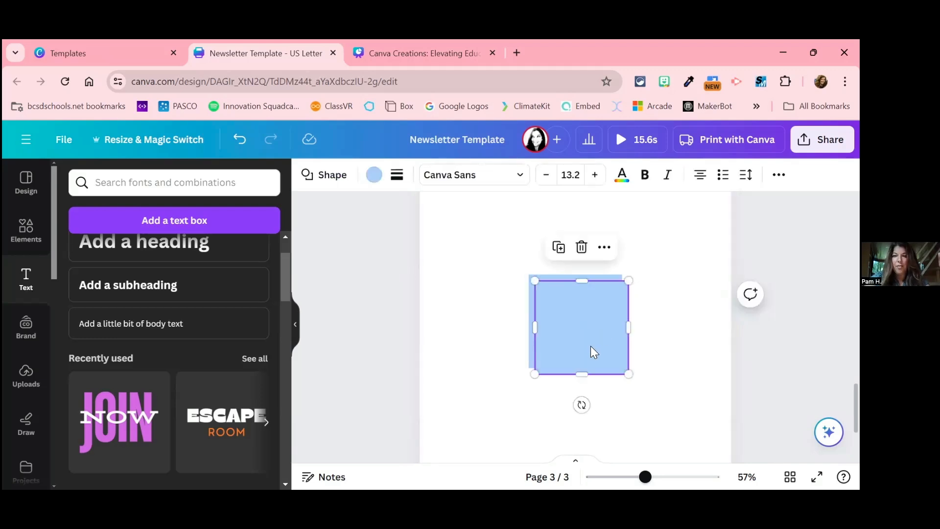
key(Delete)
click(590, 346)
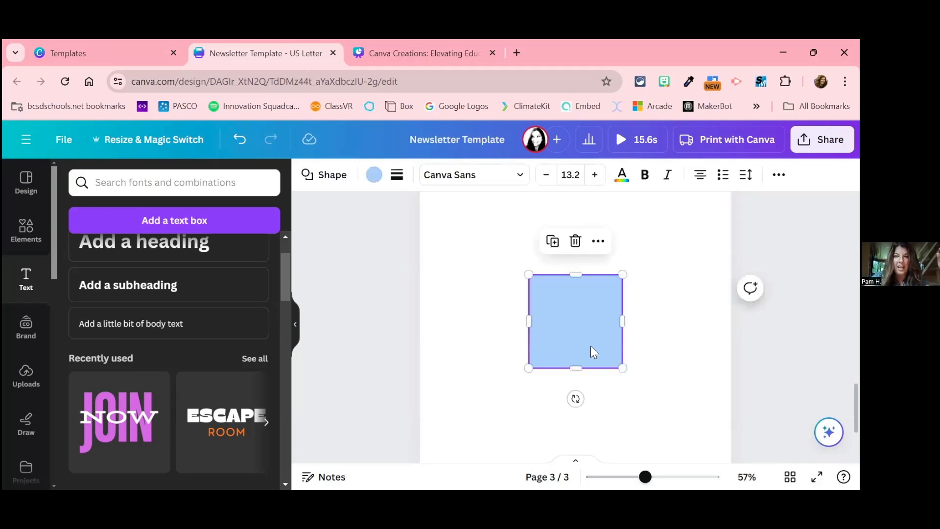
Step: Add a light blue circle to page 3, place it above the square and deselect it
scroll(591, 368, up, 2)
click(561, 281)
key(c)
click(592, 415)
click(608, 429)
drag(608, 429, 568, 292)
click(661, 330)
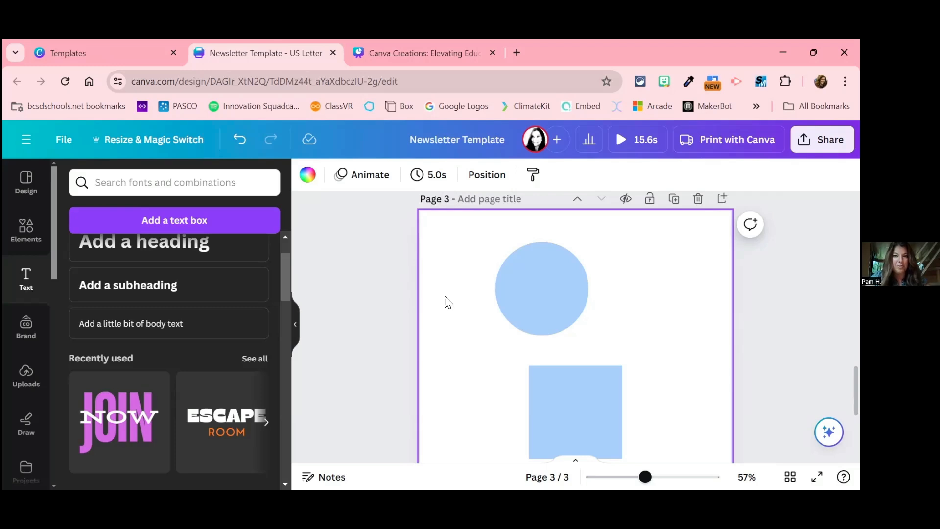
click(342, 314)
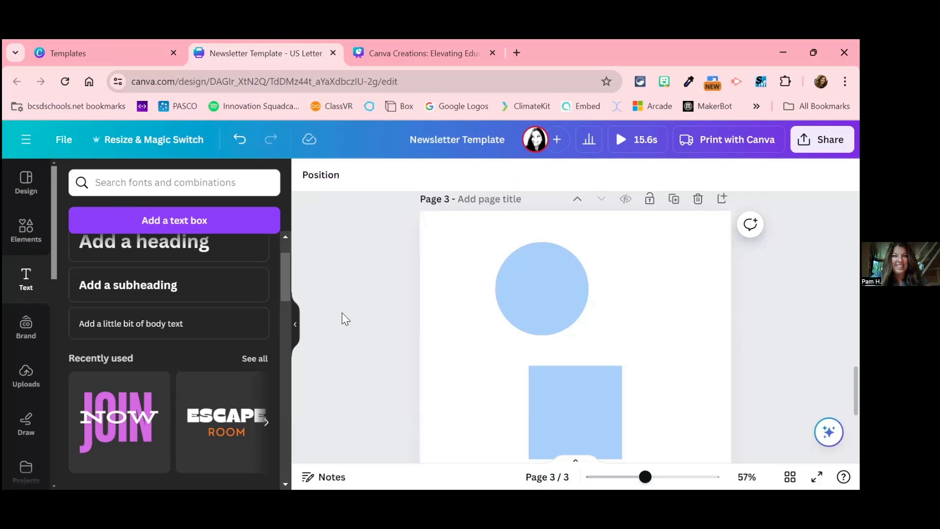
Step: Return to page 1 and select the teal brush-stroke graphic behind the "What's In This Month's Issue?" box
scroll(341, 313, up, 10)
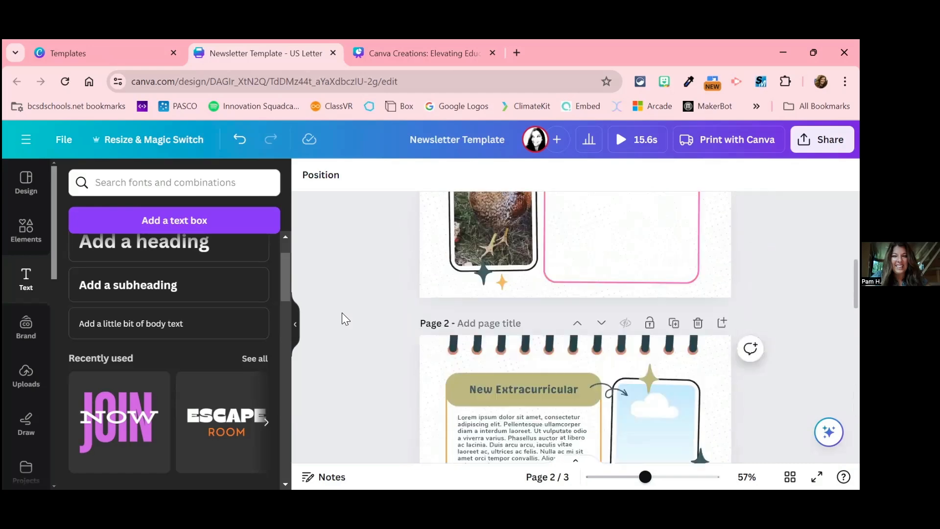
scroll(342, 312, up, 3)
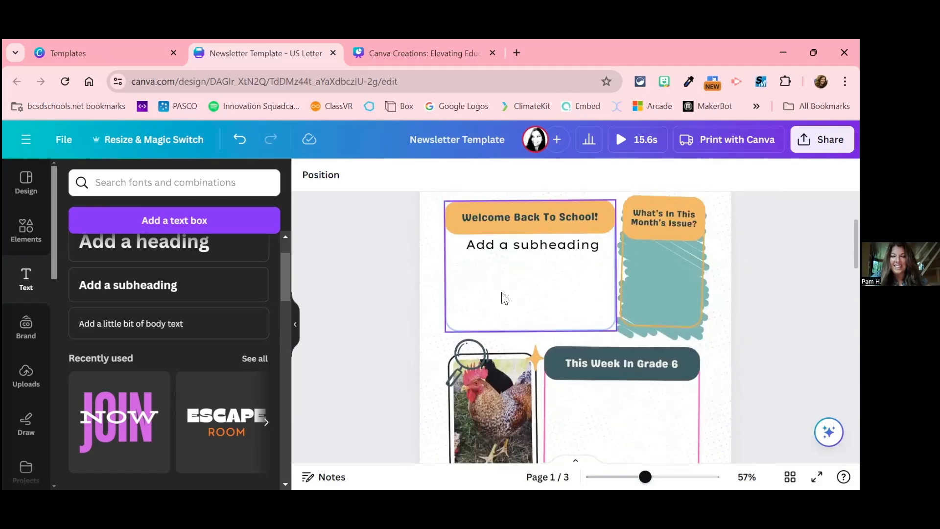
scroll(599, 298, up, 2)
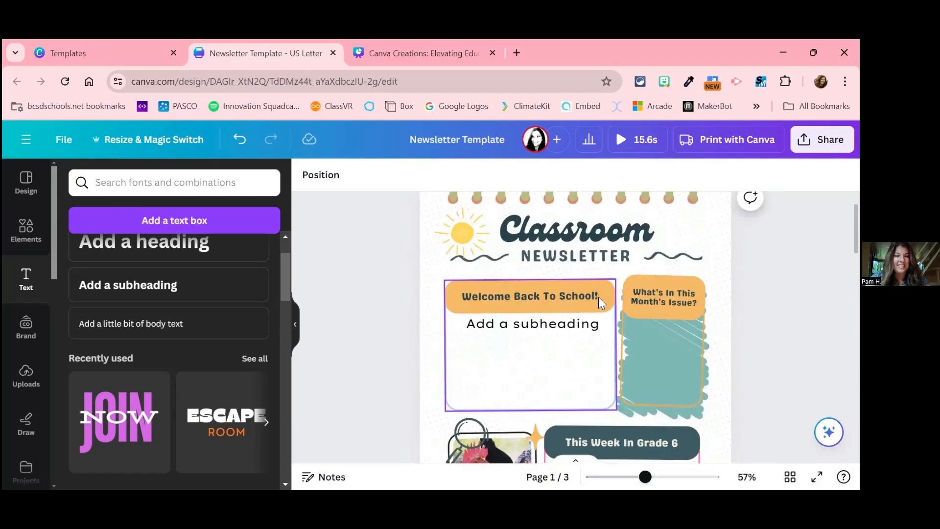
scroll(660, 324, down, 3)
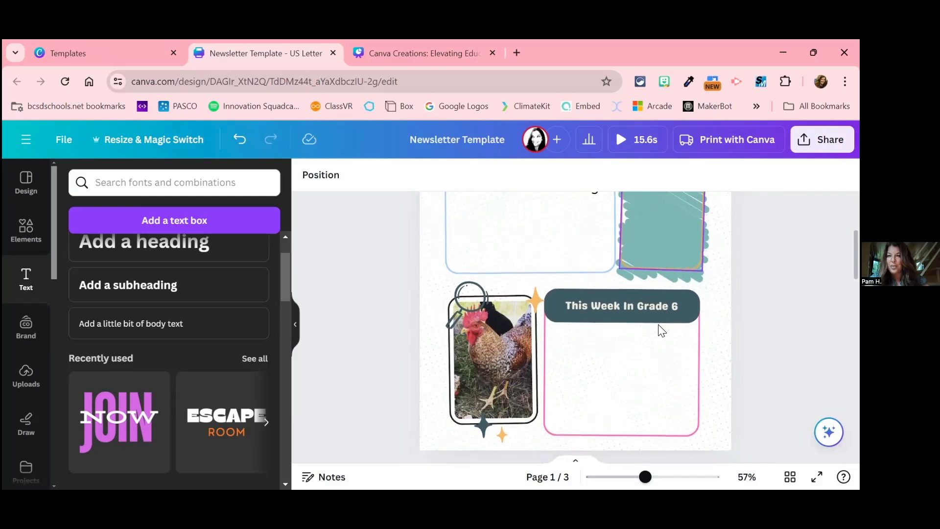
click(619, 277)
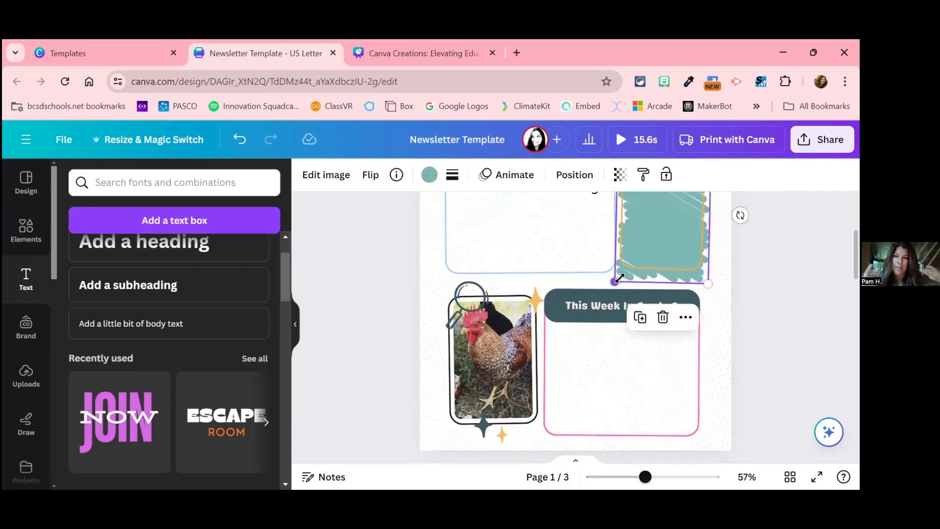
Step: Search the elements library for "paint" and look through the photo results
click(38, 233)
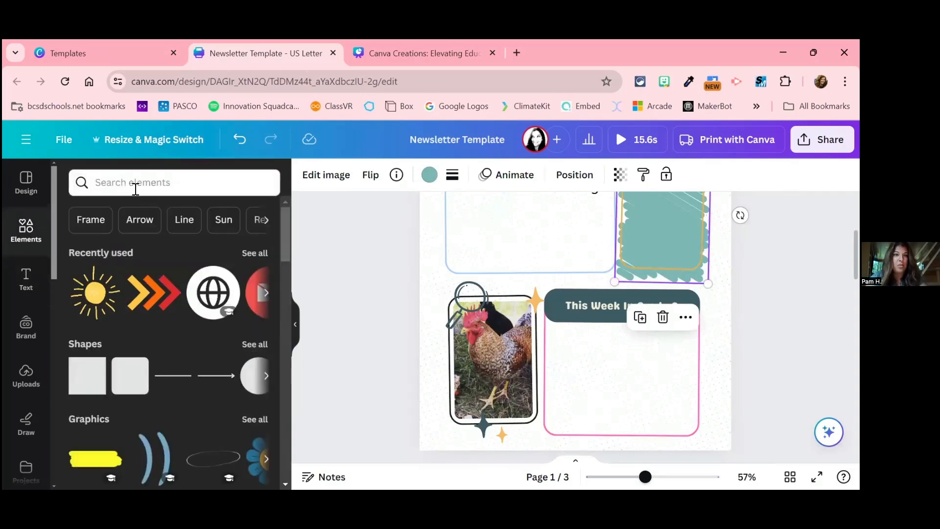
click(150, 183)
text(paint)
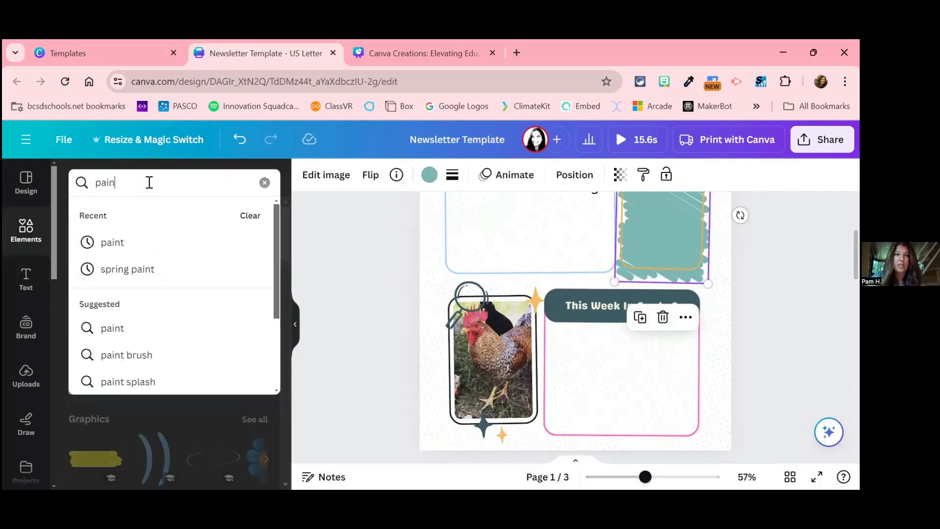
key(Return)
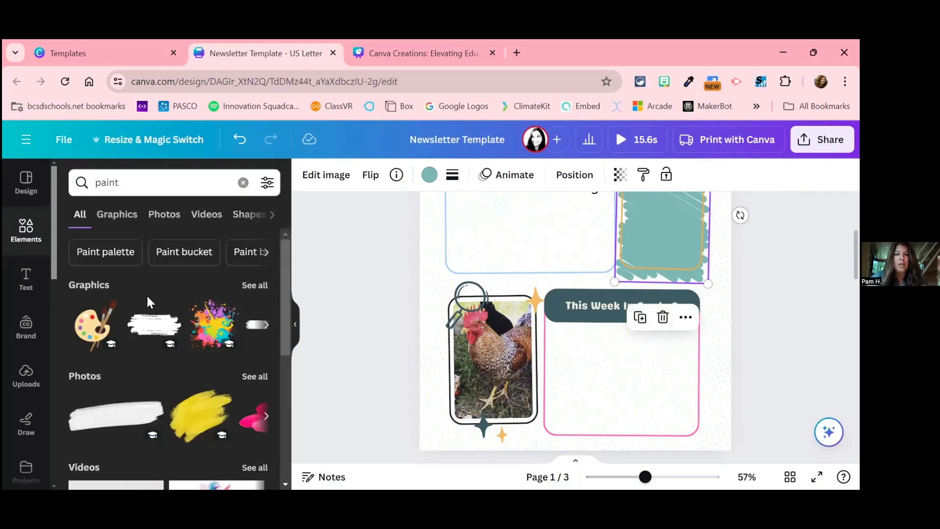
click(254, 377)
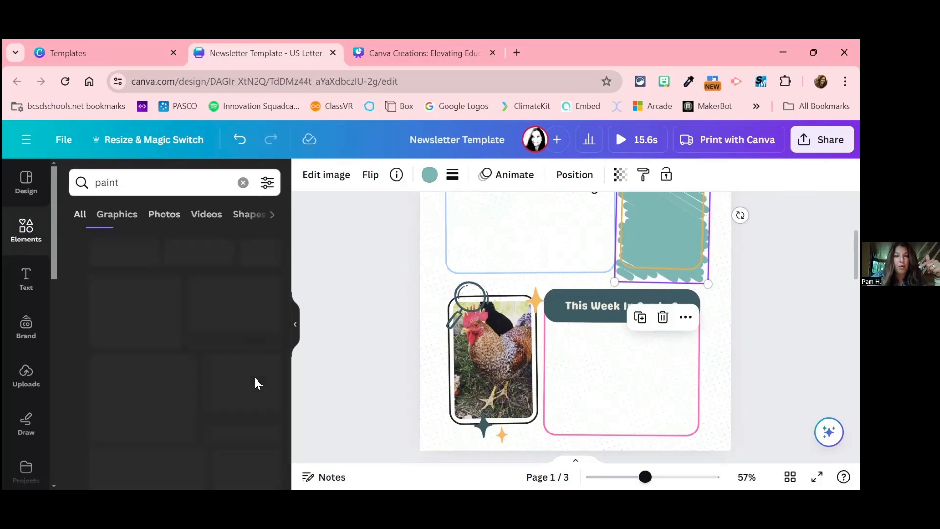
scroll(255, 384, down, 8)
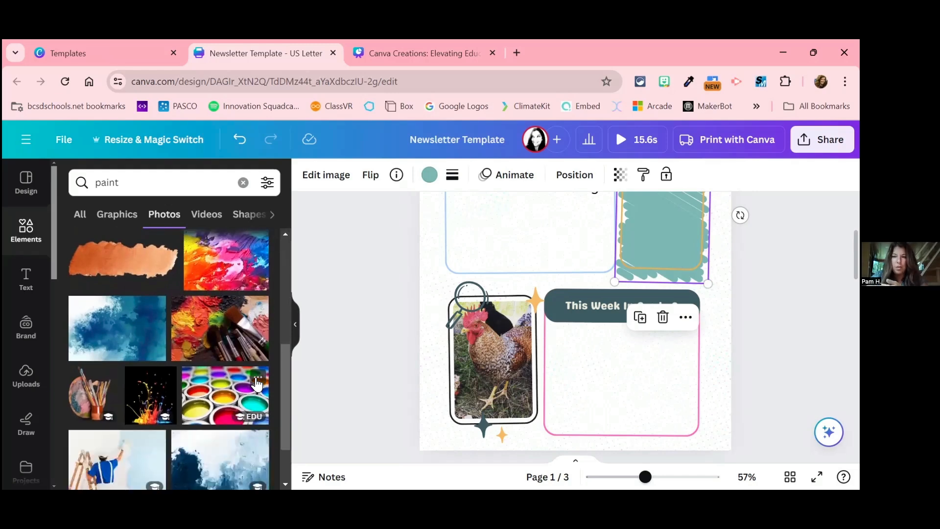
scroll(258, 384, up, 6)
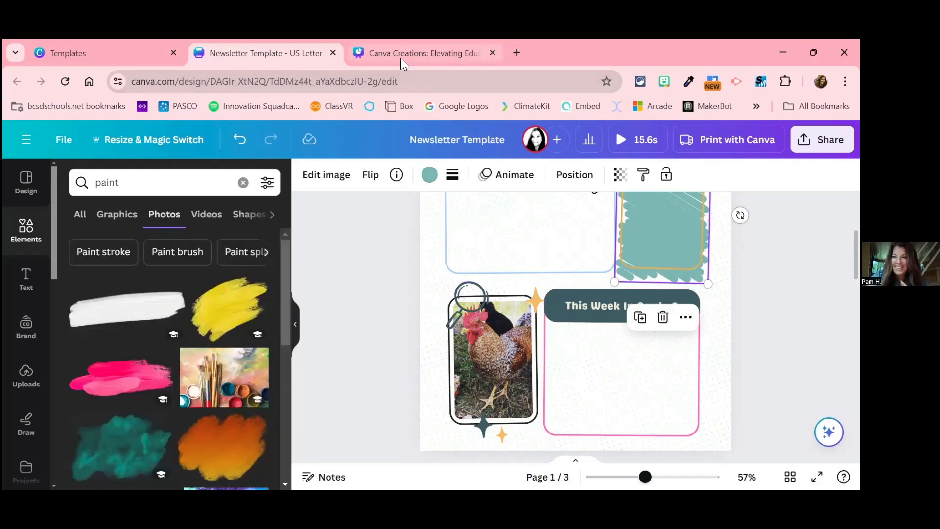
Step: Look through the graphics results for "paint" and view the available color filter options
mouse_move(401, 59)
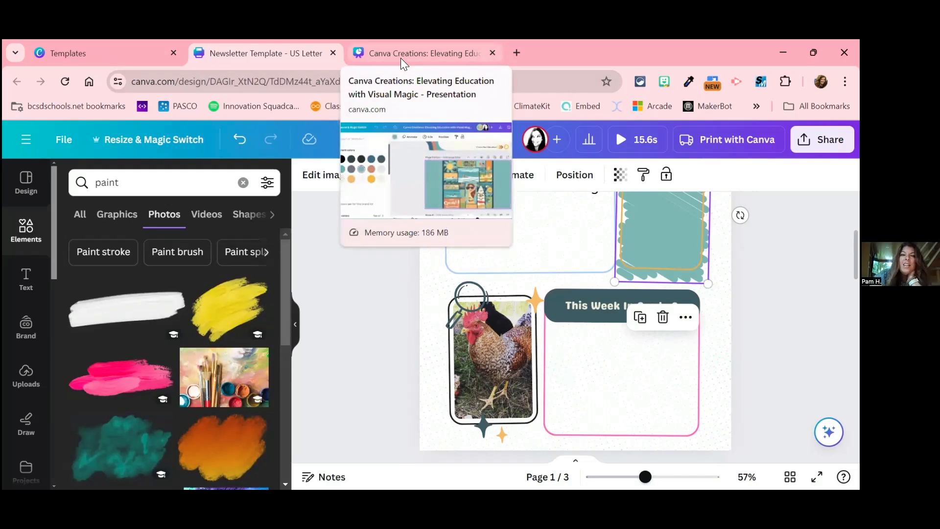
click(111, 216)
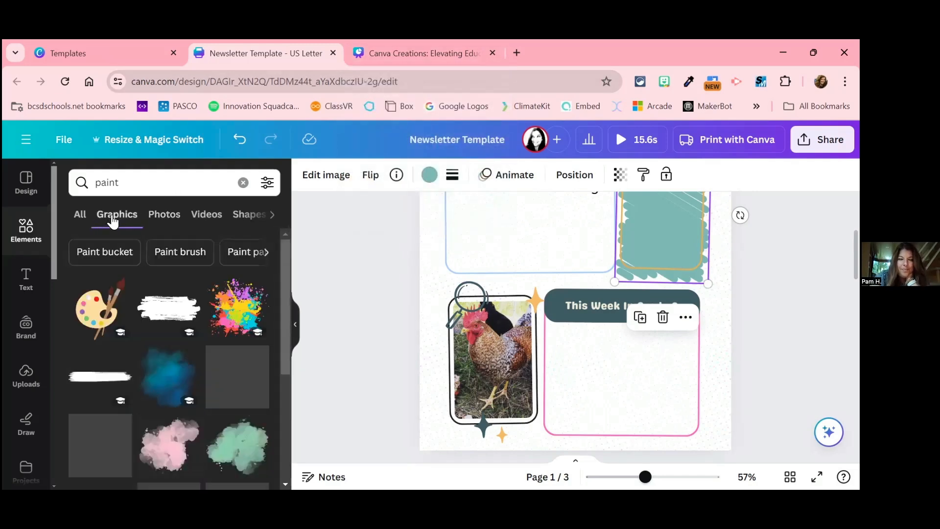
scroll(194, 322, down, 1)
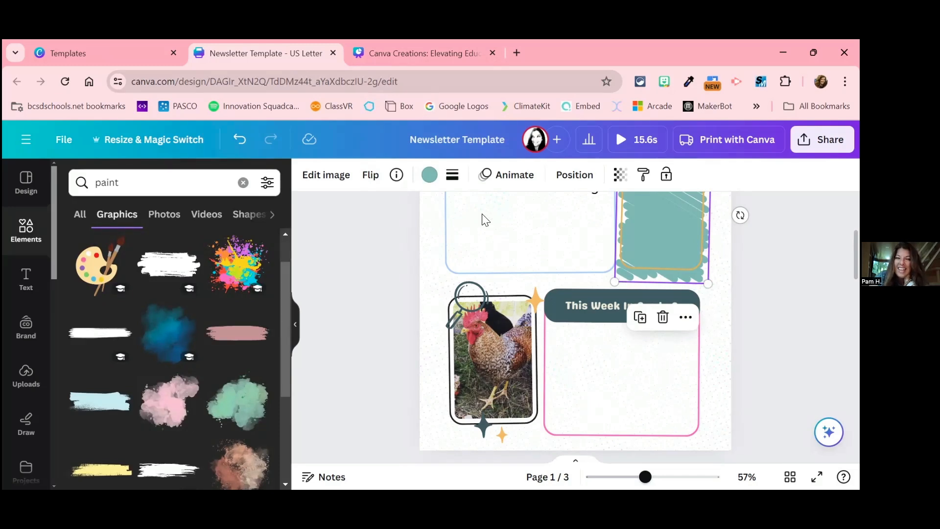
click(267, 182)
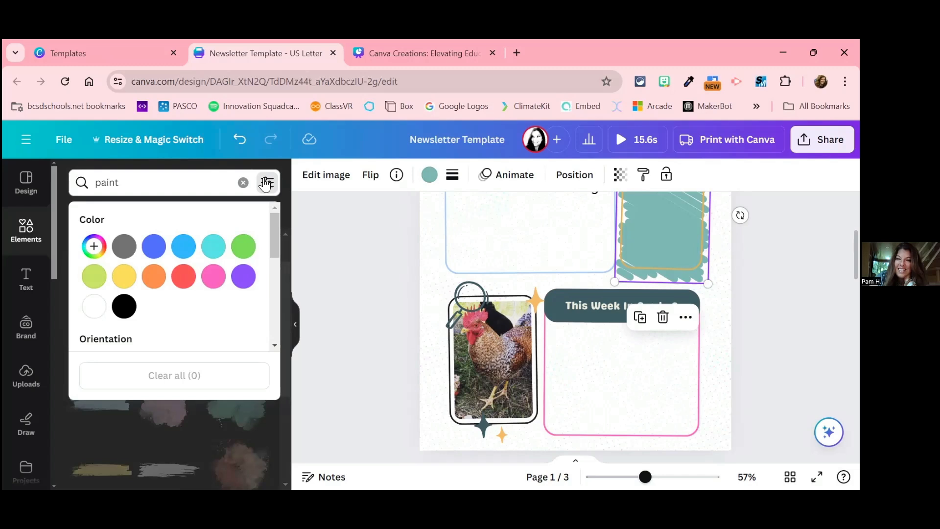
click(352, 215)
Step: Replace the element search term with "laptop" and filter the graphics by pink
click(178, 184)
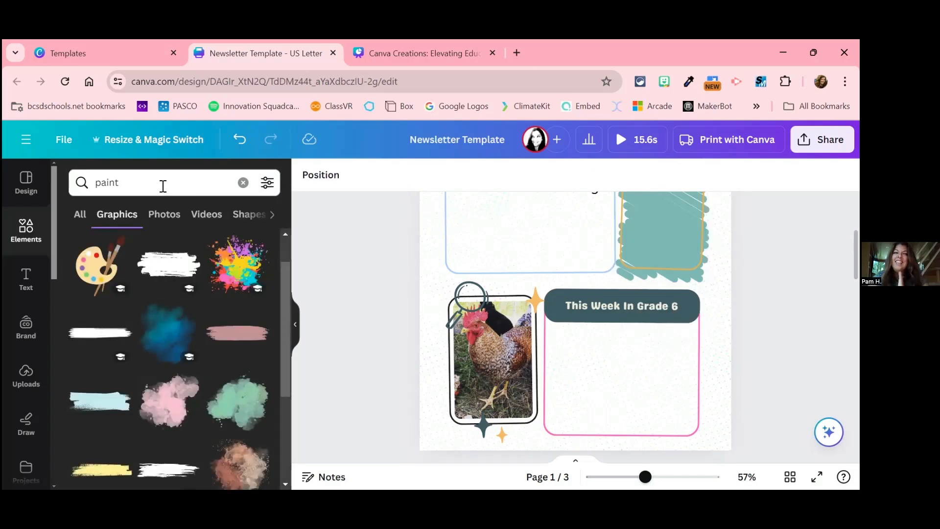
text(lapto)
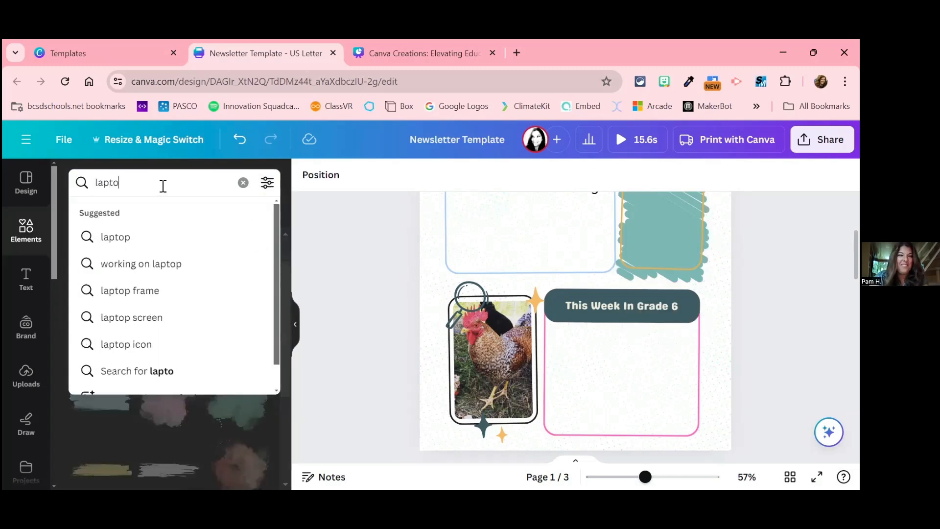
click(270, 191)
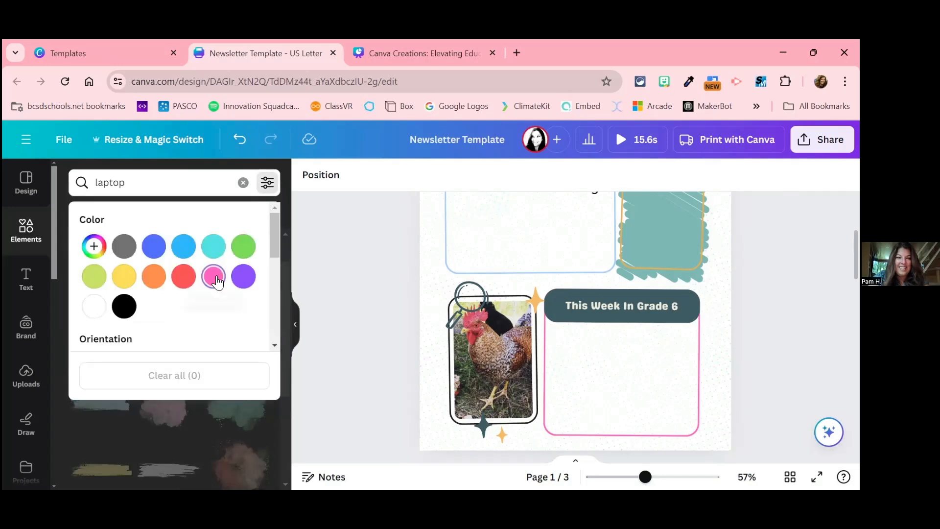
click(214, 277)
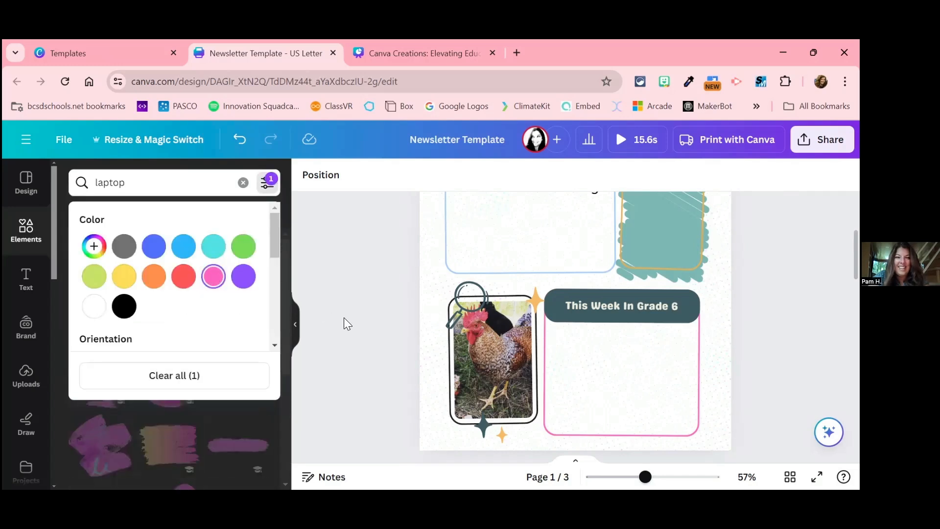
click(344, 318)
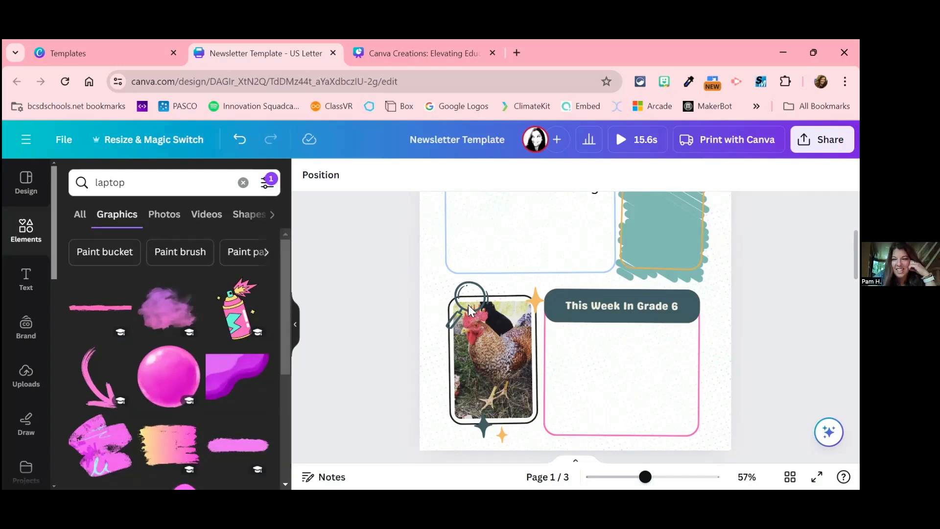
Step: Compare the pink-filtered graphics with the pink-filtered photos in the elements library
scroll(469, 306, up, 2)
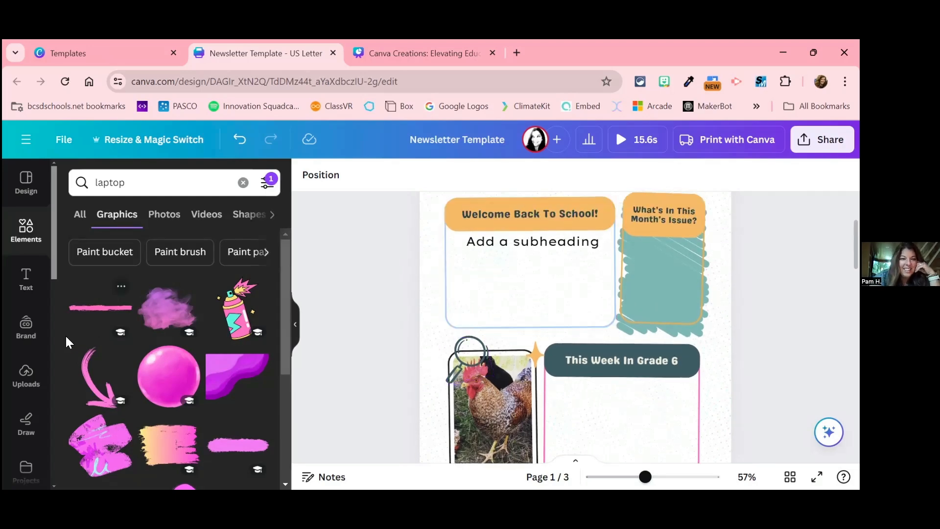
scroll(167, 370, down, 5)
scroll(168, 370, up, 10)
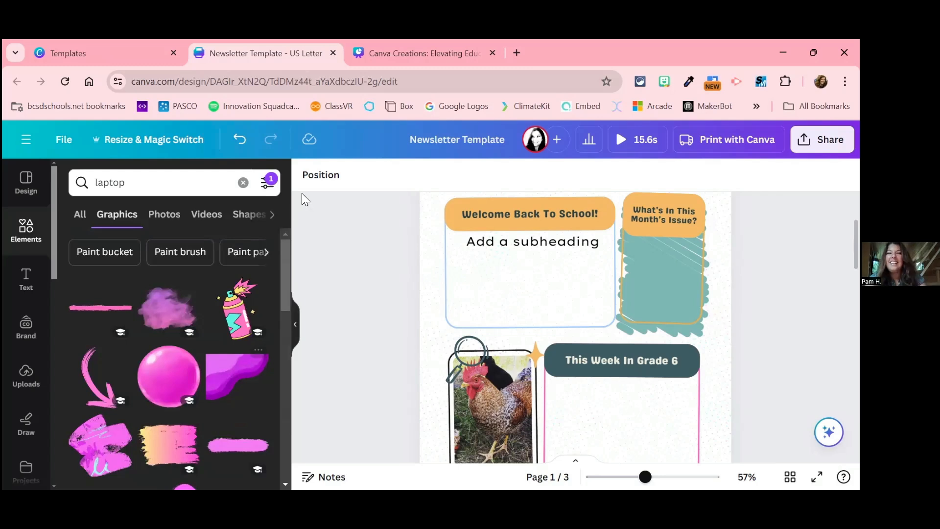
click(166, 215)
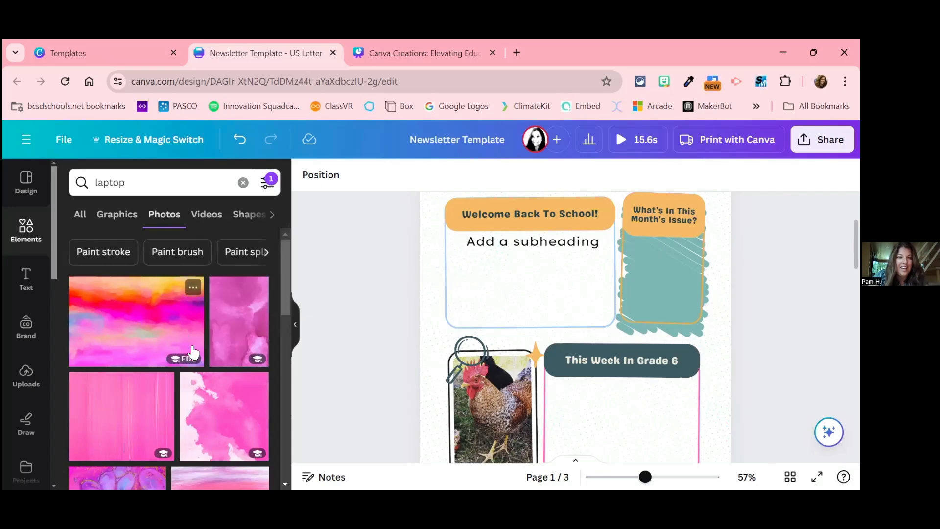
scroll(137, 255, down, 4)
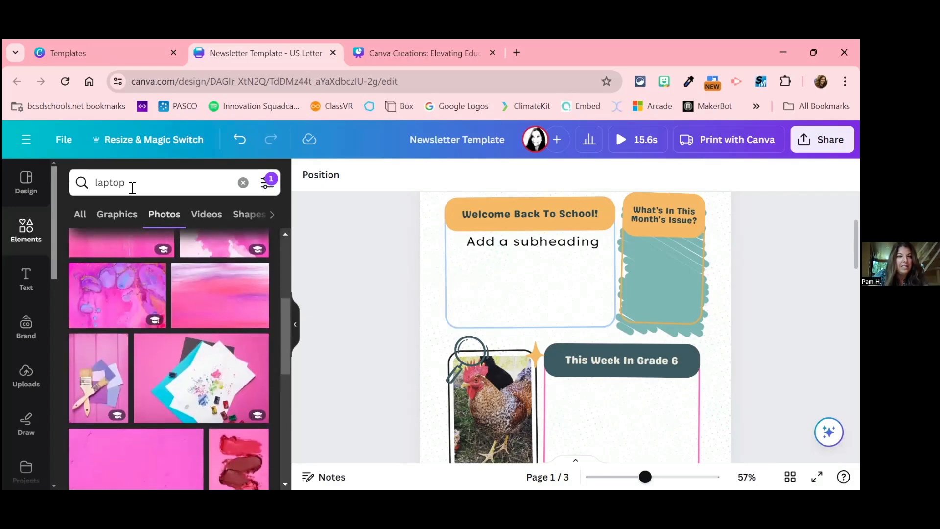
Step: Search the pink-filtered photos for "computer"
double_click(133, 188)
text(copute)
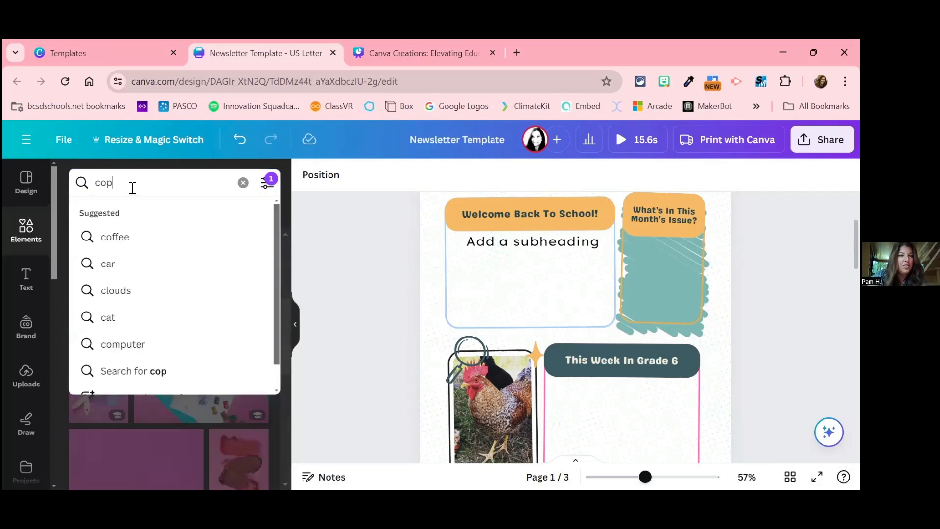
key(BackSpace)
key(BackSpace)
key(BackSpace)
key(BackSpace)
text(mputer)
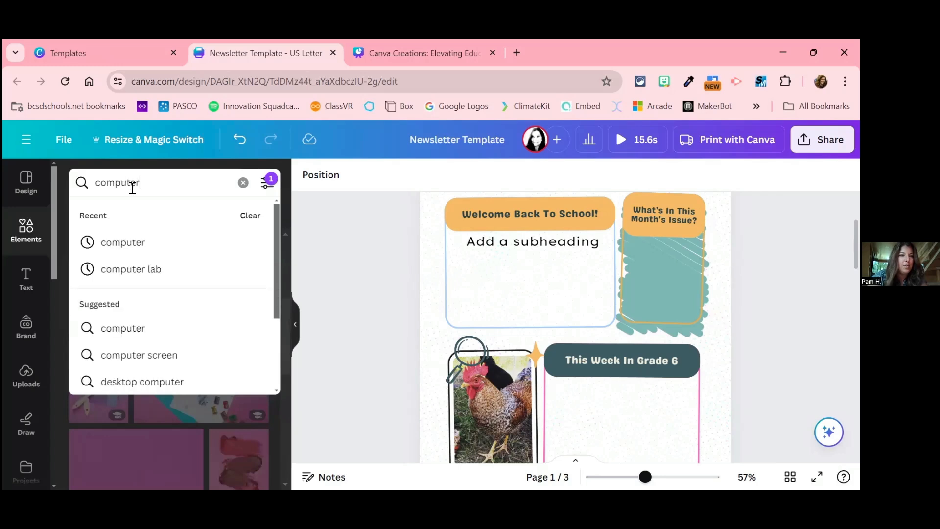
key(Return)
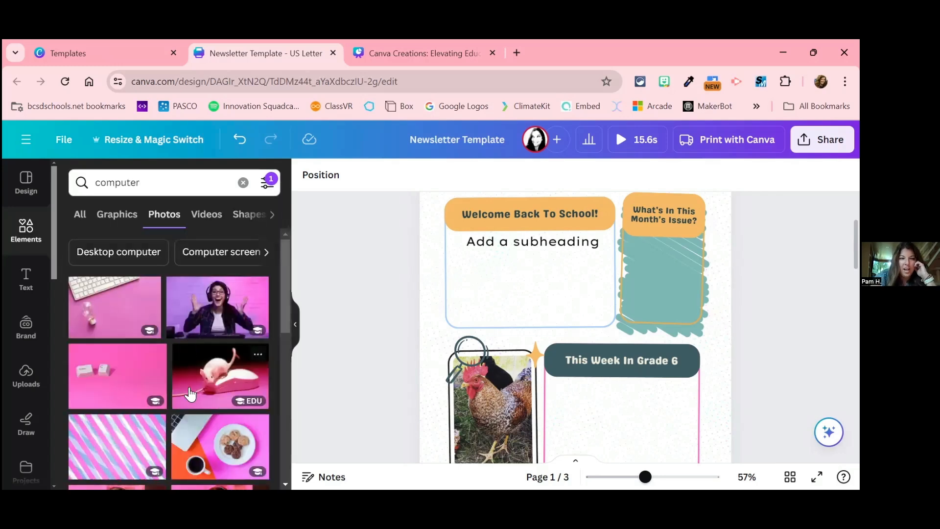
Step: Look through the pink-filtered "computer" photo results and return to the start of the list
scroll(191, 395, down, 10)
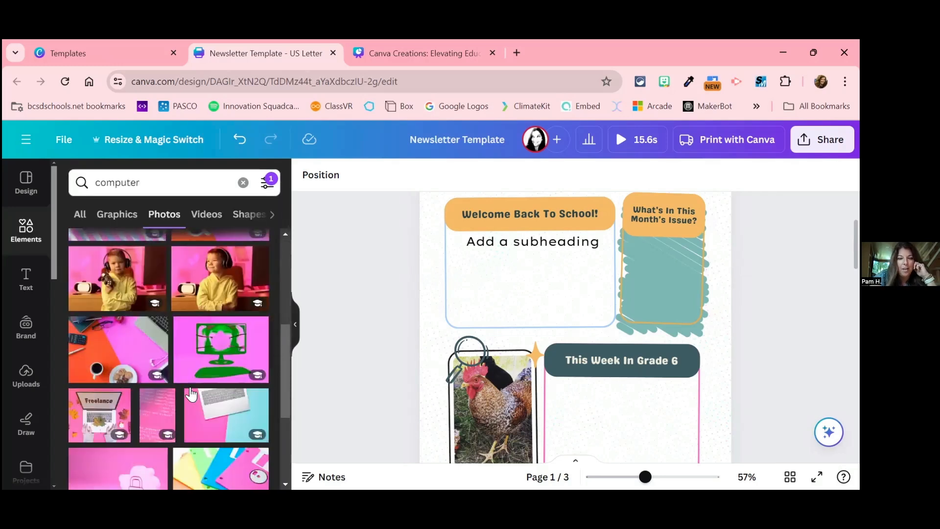
scroll(191, 394, down, 5)
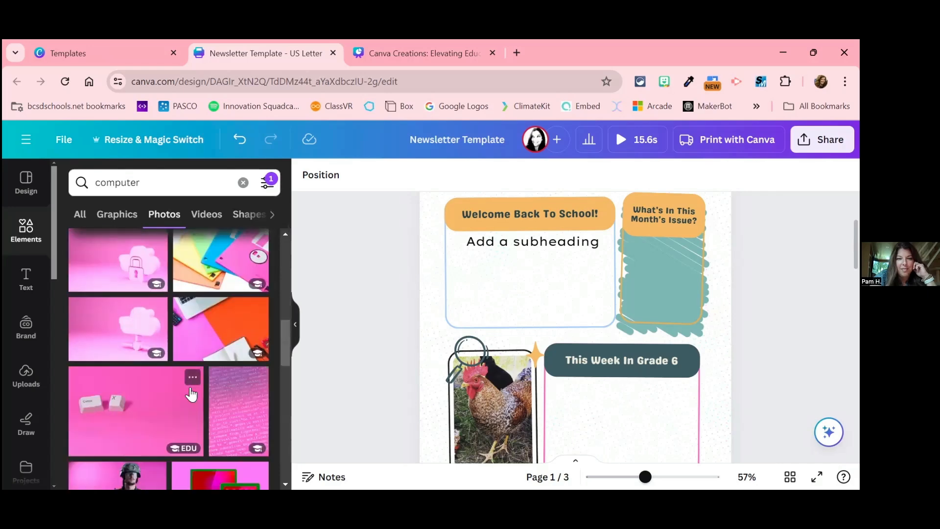
scroll(191, 394, up, 15)
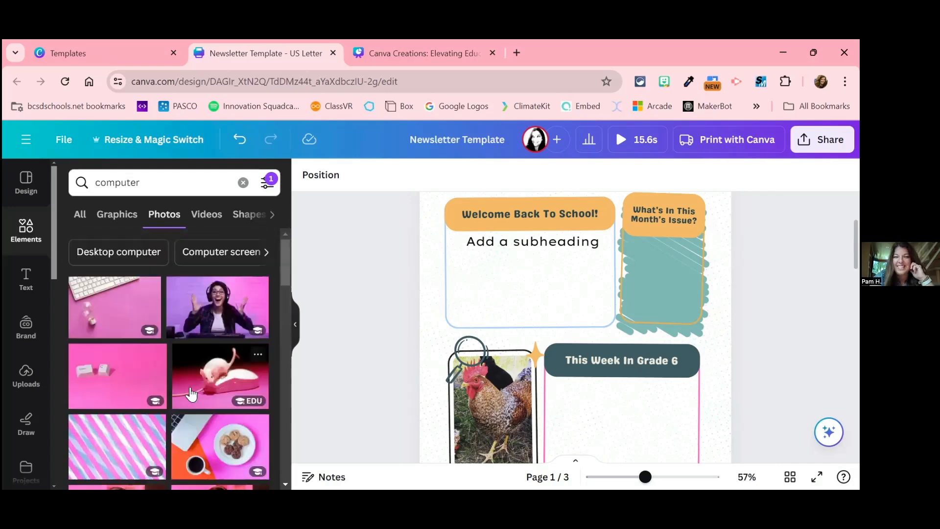
Step: Switch to the "Canva Creations: Elevating Education" presentation and present it full screen starting from page 4
click(416, 57)
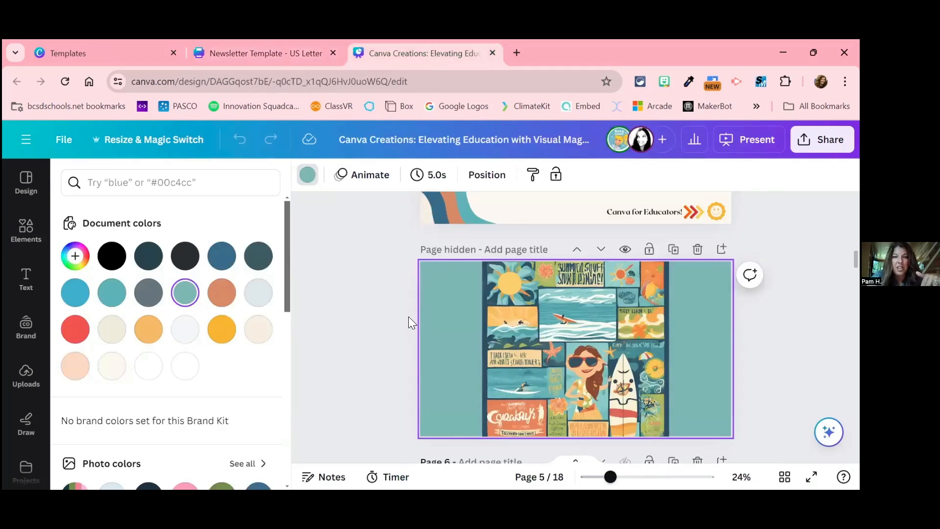
click(388, 341)
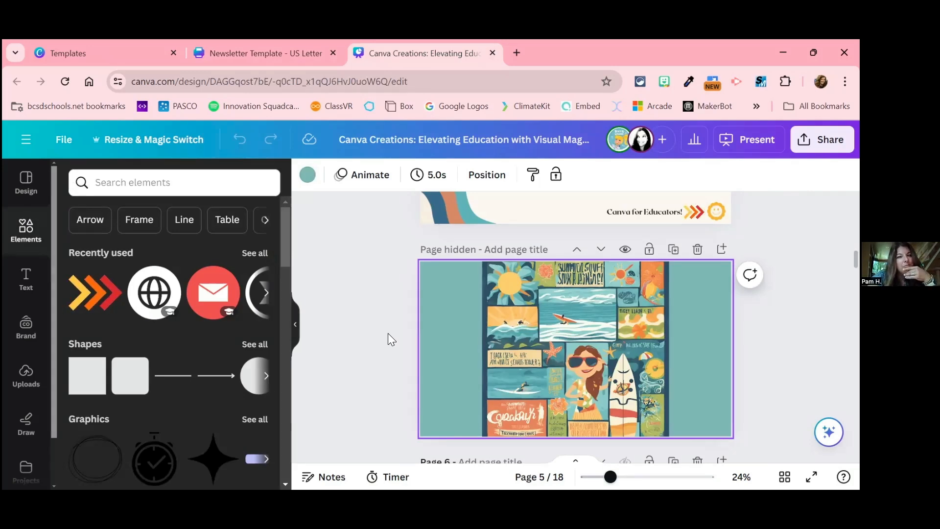
scroll(391, 339, up, 2)
scroll(390, 337, up, 3)
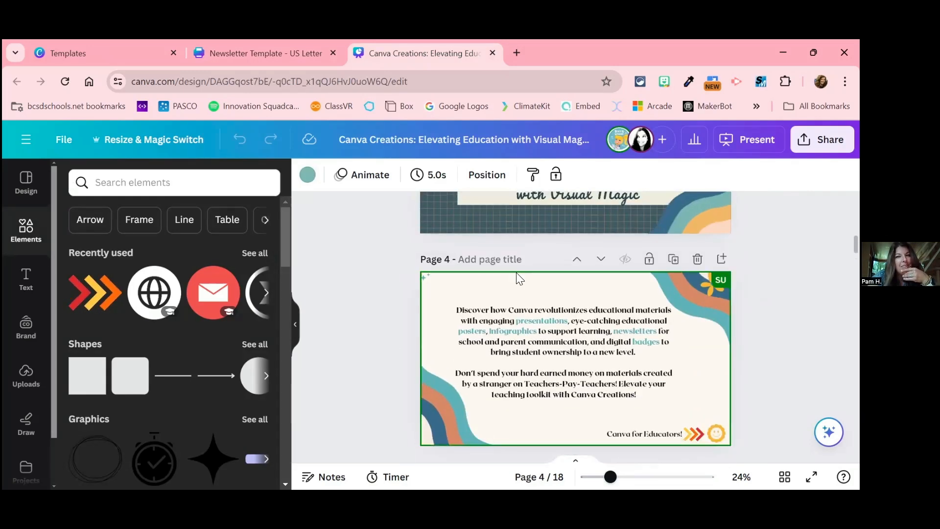
click(741, 139)
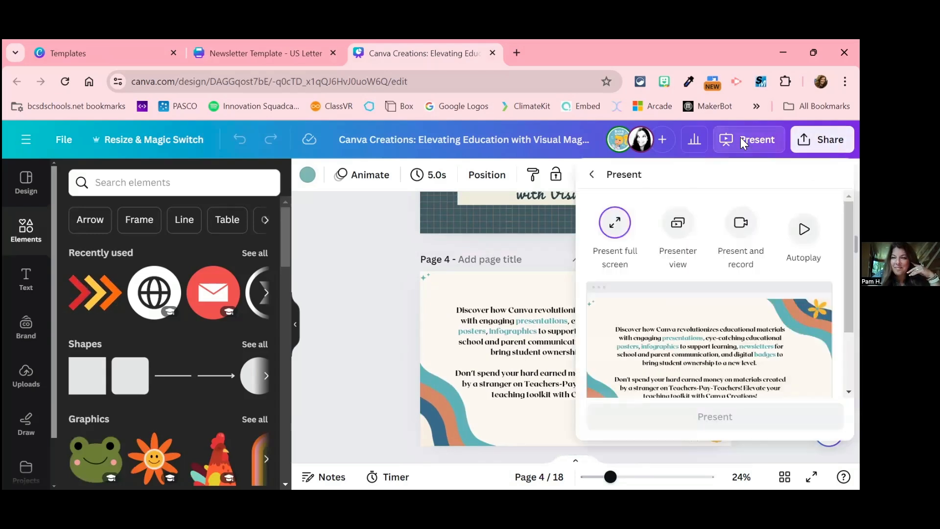
click(642, 419)
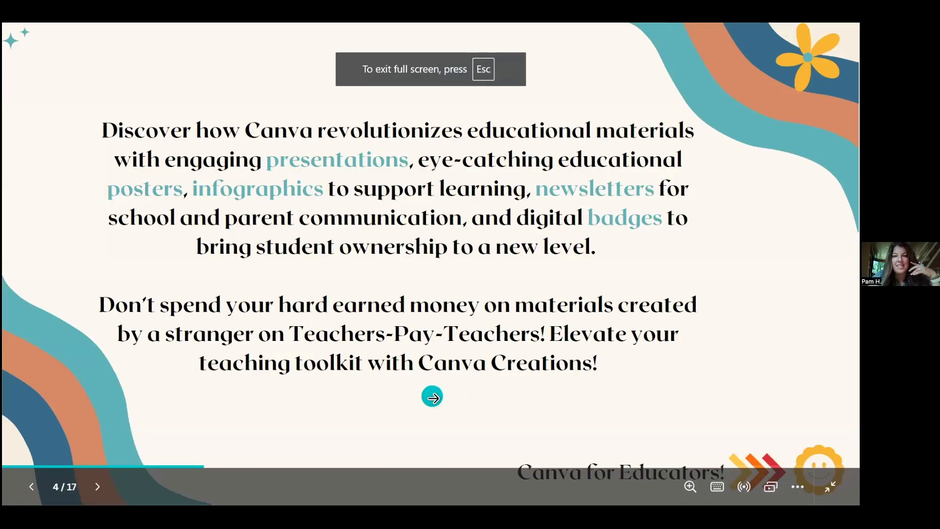
Step: Advance the slideshow past the "Save time, search Templates!" slides to the "Presentations!" slide
click(432, 398)
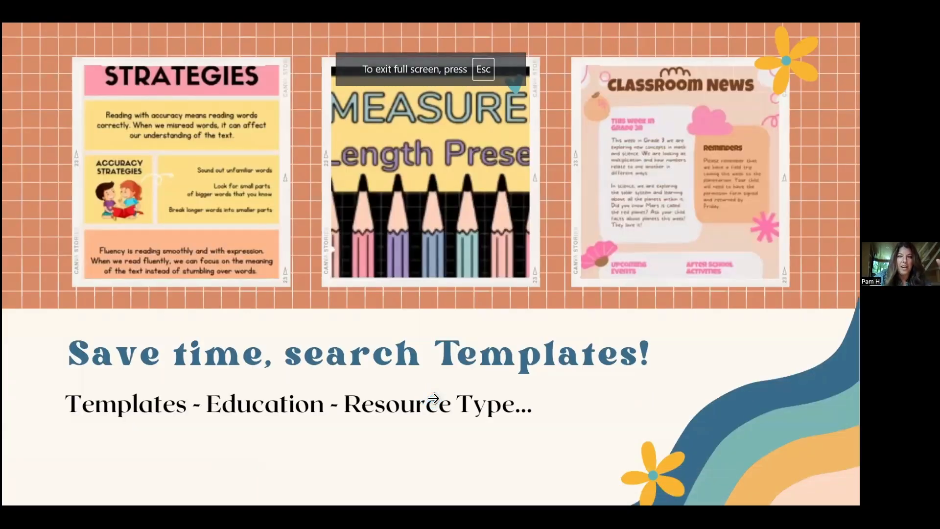
click(433, 398)
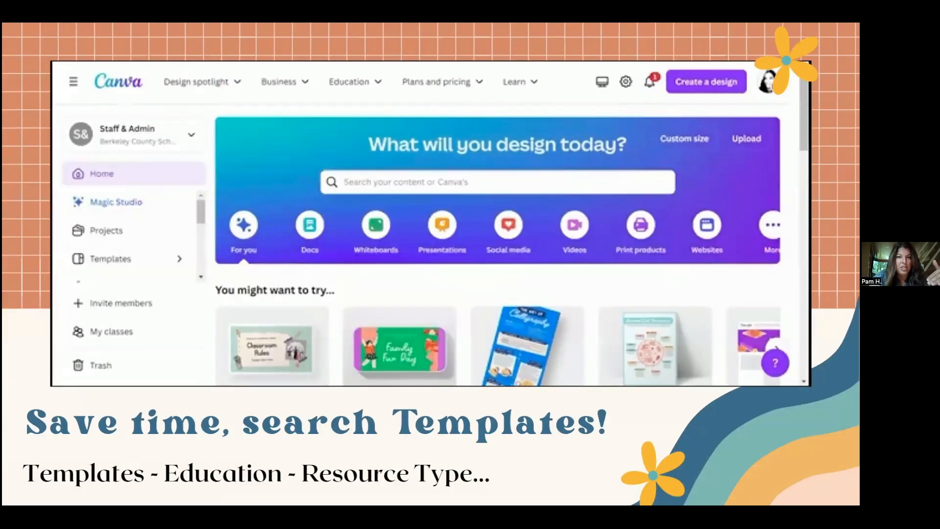
key(Right)
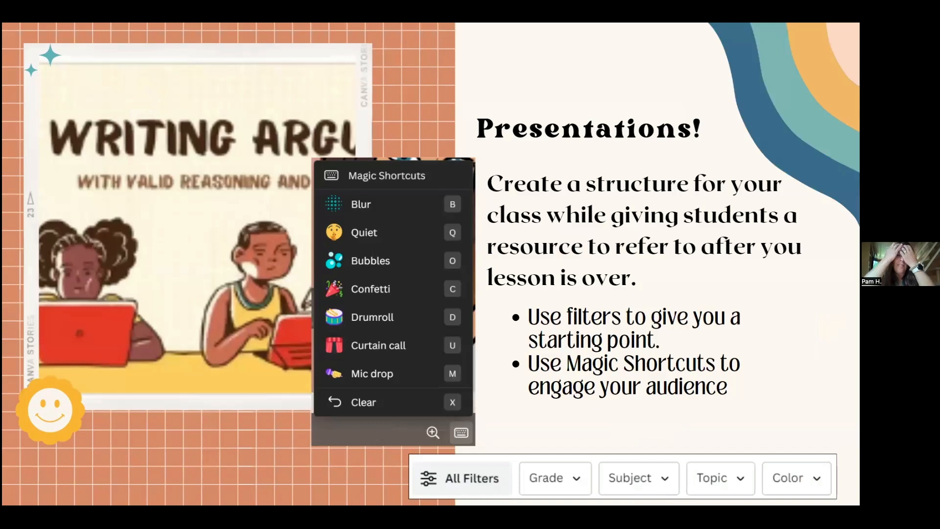
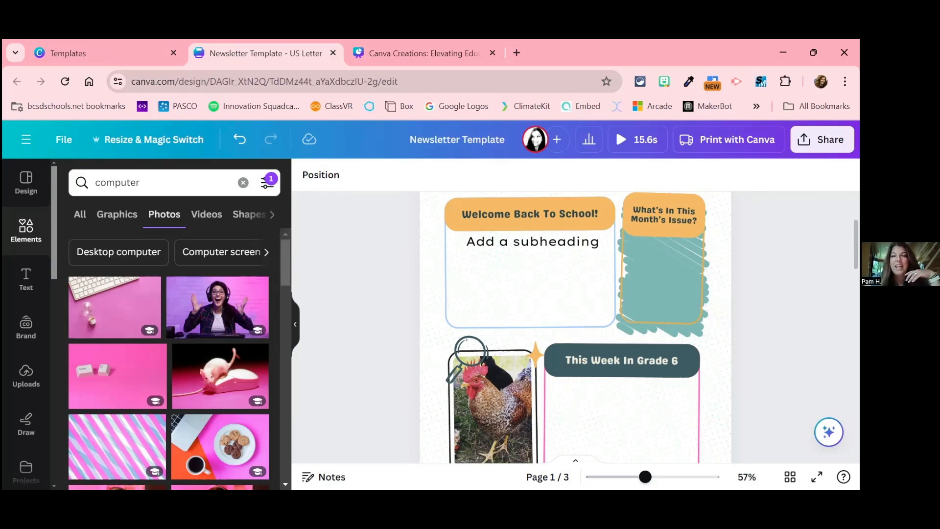
Step: Open the newsletter's sharing settings and set its collaboration link access to Anyone with the link
scroll(576, 328, up, 2)
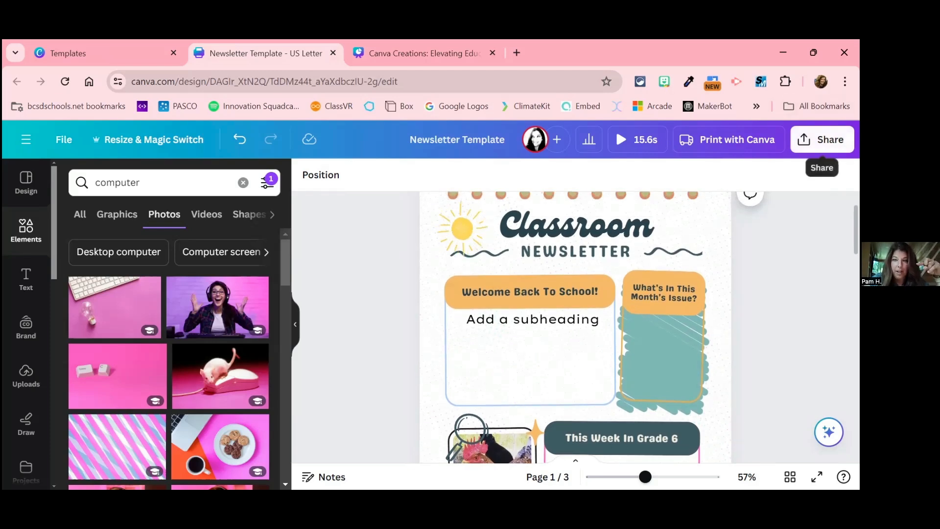
click(823, 139)
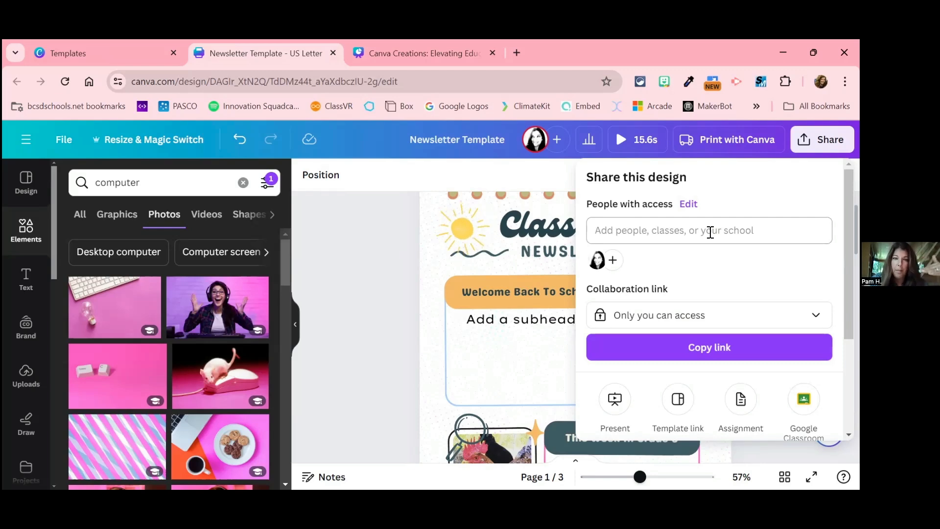
scroll(711, 233, down, 1)
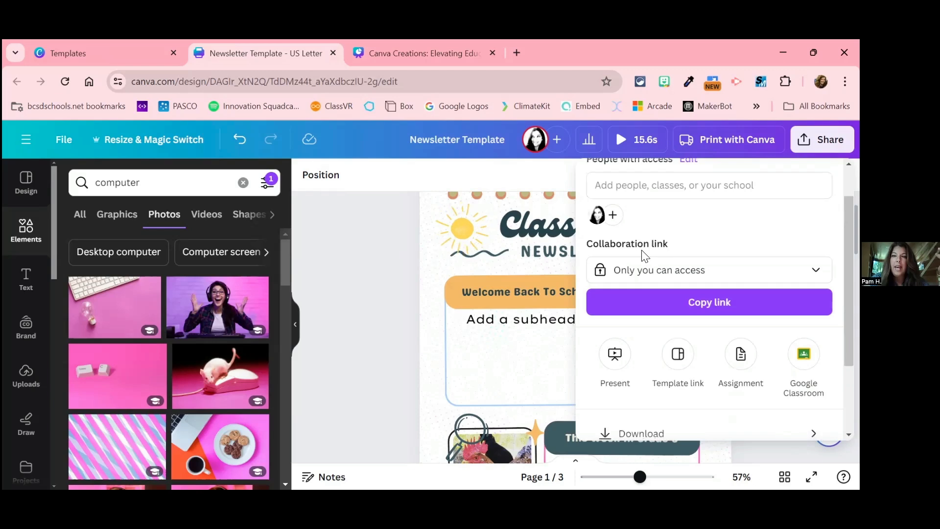
click(686, 277)
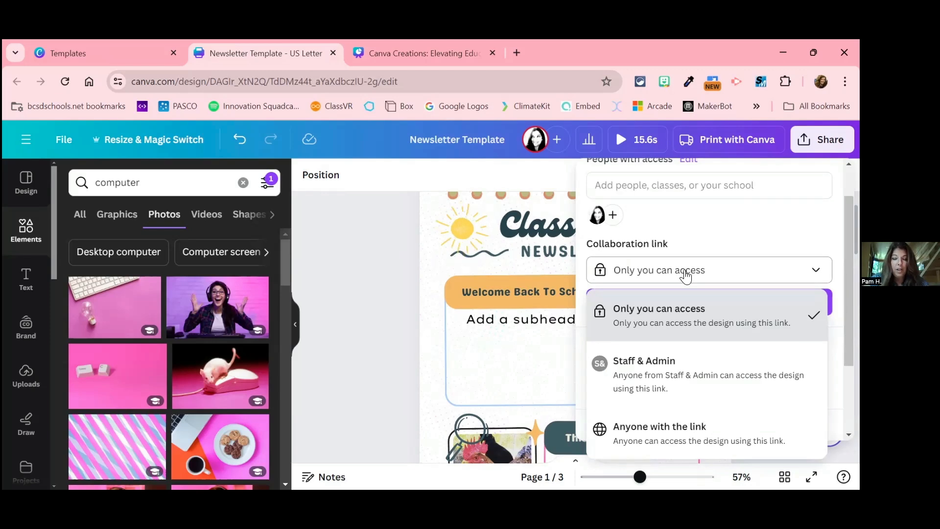
click(701, 435)
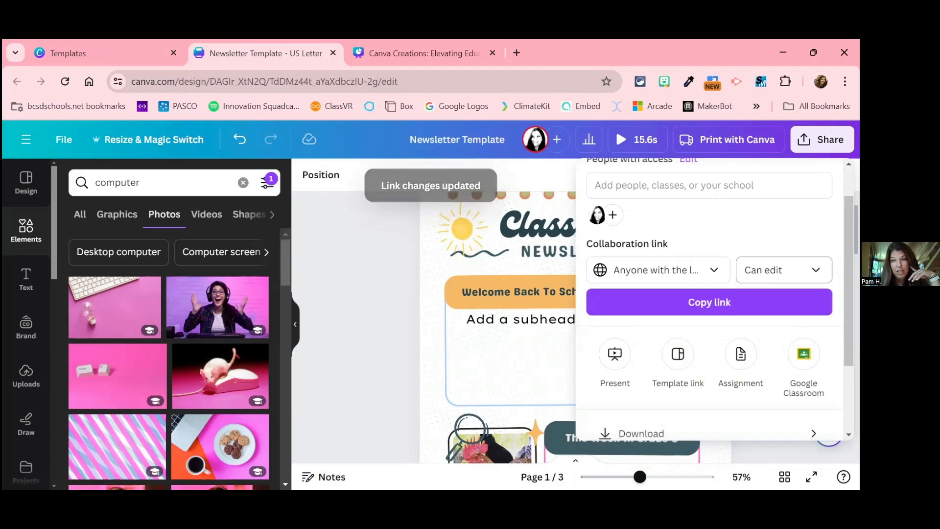
Step: Set the collaboration link's permission to Can view
scroll(710, 299, up, 1)
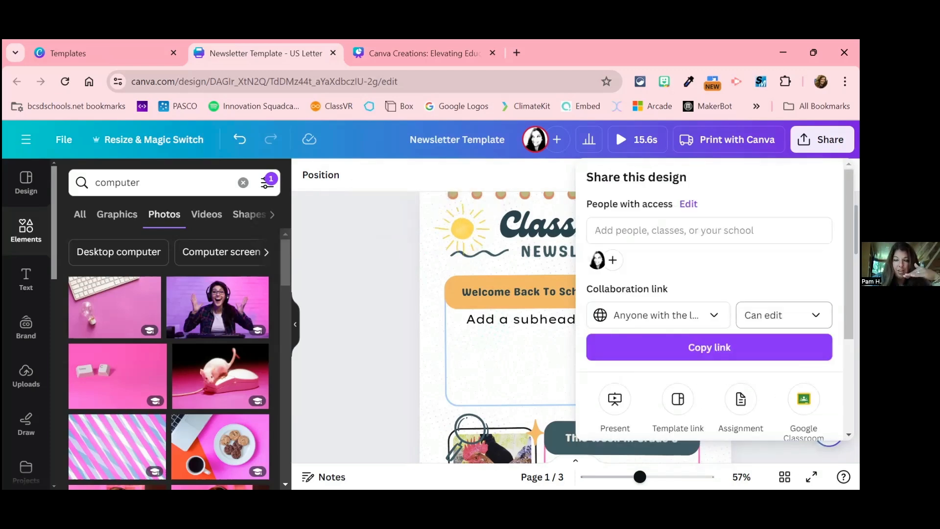
scroll(710, 299, down, 1)
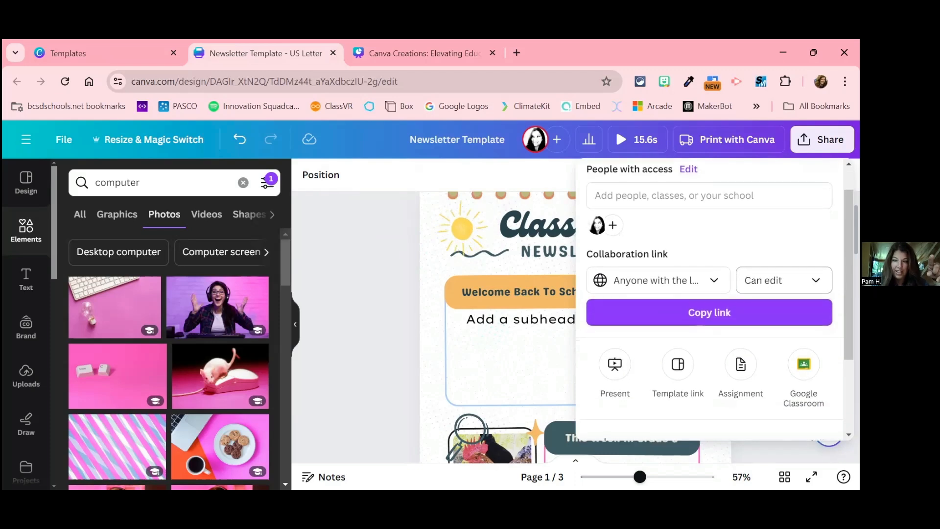
click(783, 280)
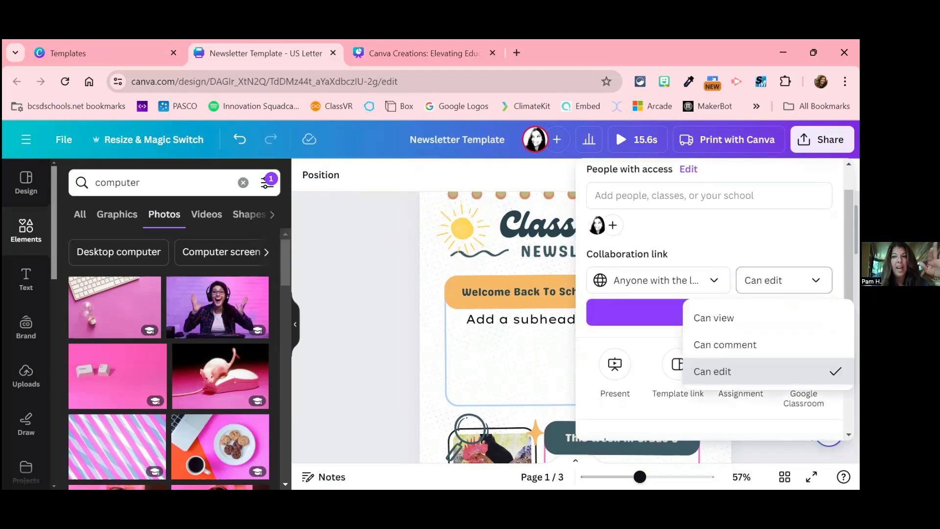
click(714, 318)
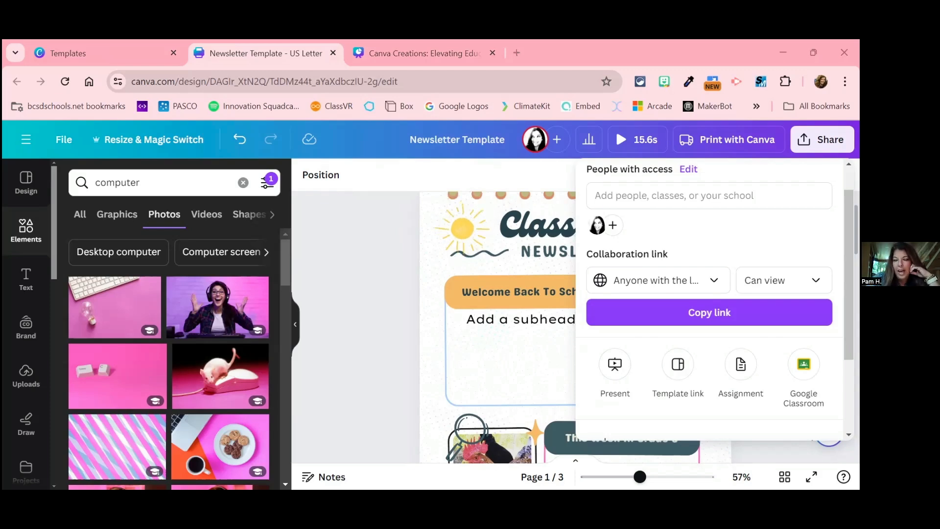
Step: Open the newsletter's download settings and choose PDF Print as the file type
scroll(750, 235, down, 3)
scroll(749, 235, up, 4)
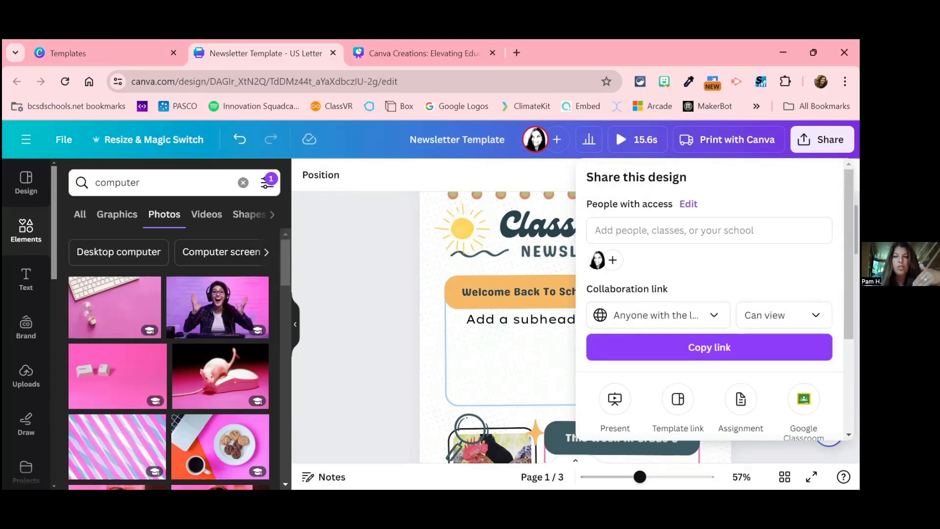
scroll(710, 299, down, 3)
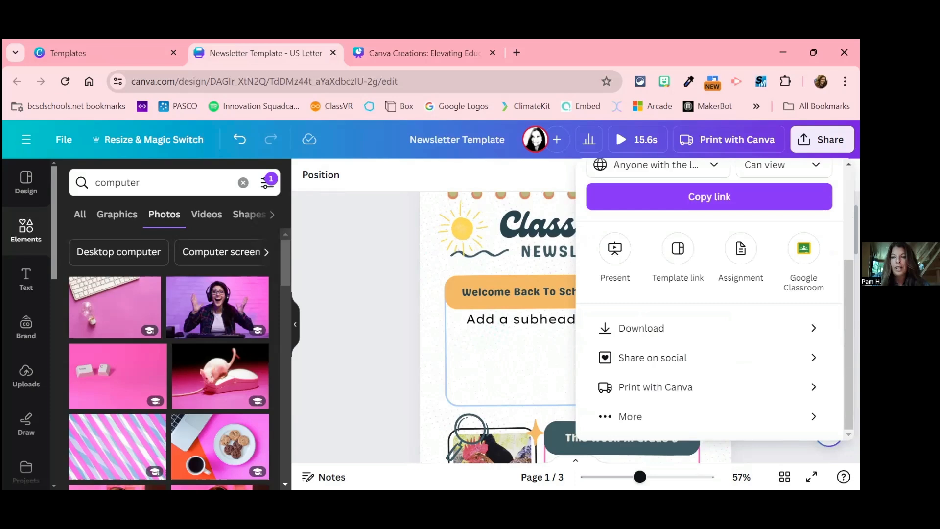
click(643, 333)
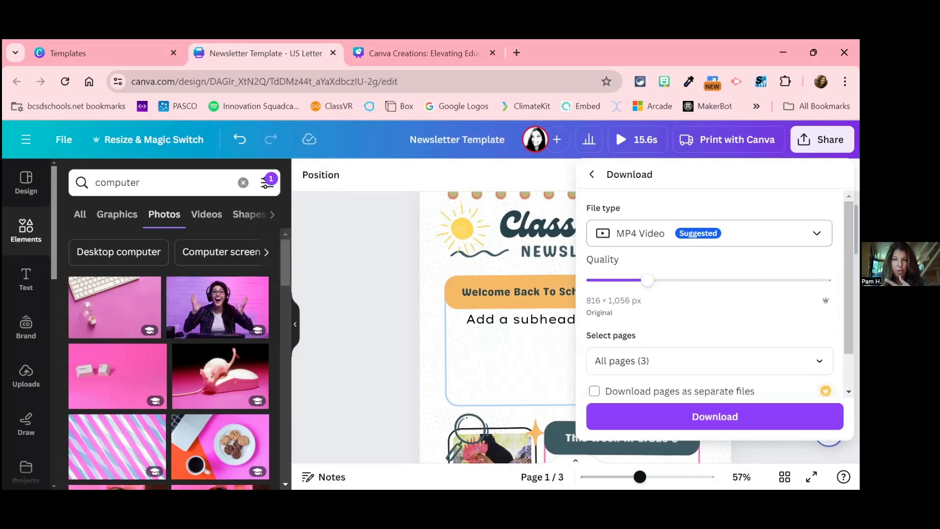
click(709, 233)
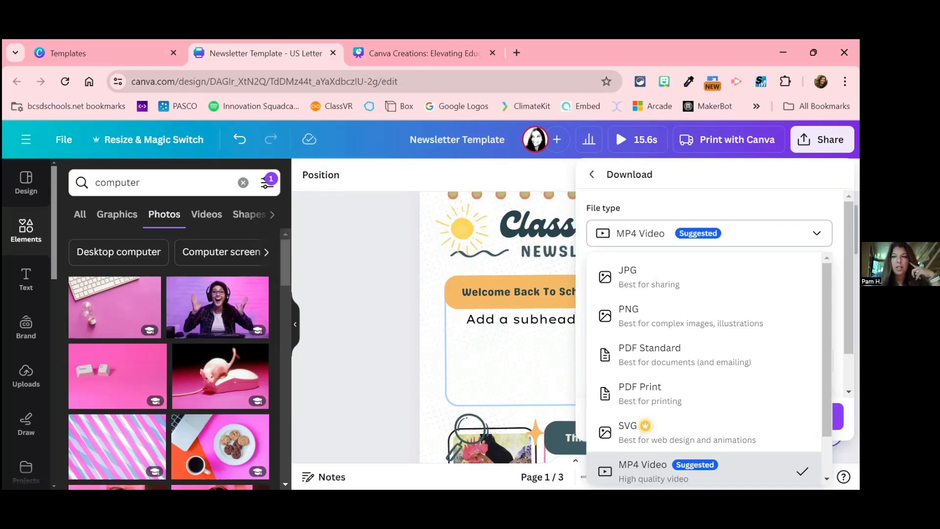
key(Escape)
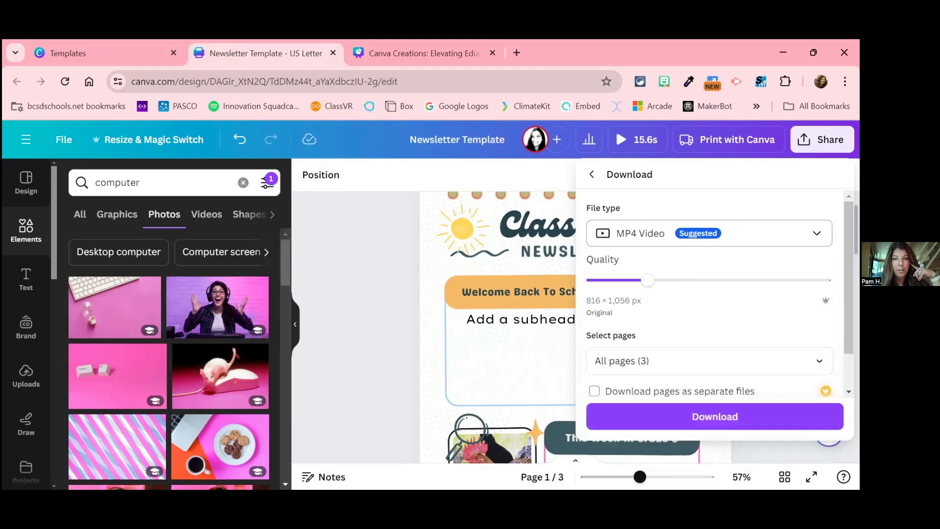
click(709, 233)
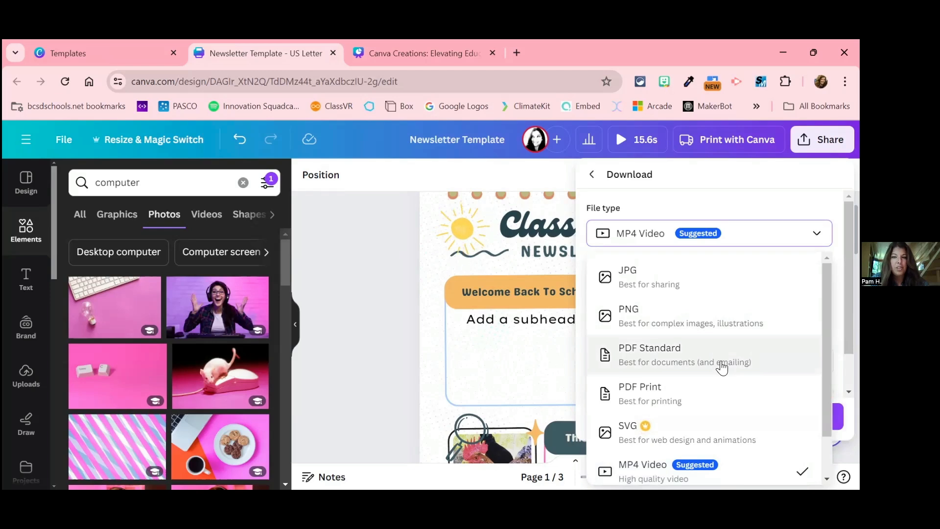
scroll(721, 365, down, 1)
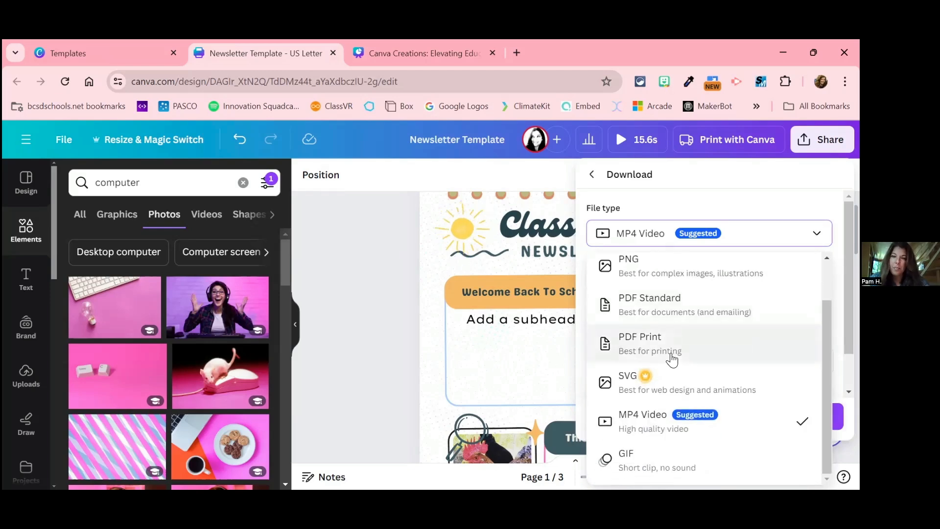
click(672, 359)
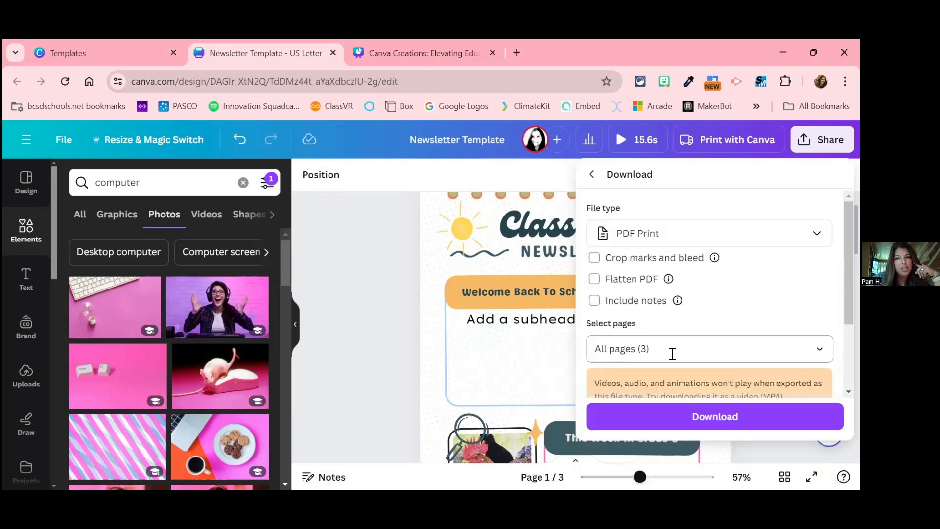
Step: Review the PDF download's page selection, color profile and preference options, keeping all pages selected
scroll(676, 300, down, 2)
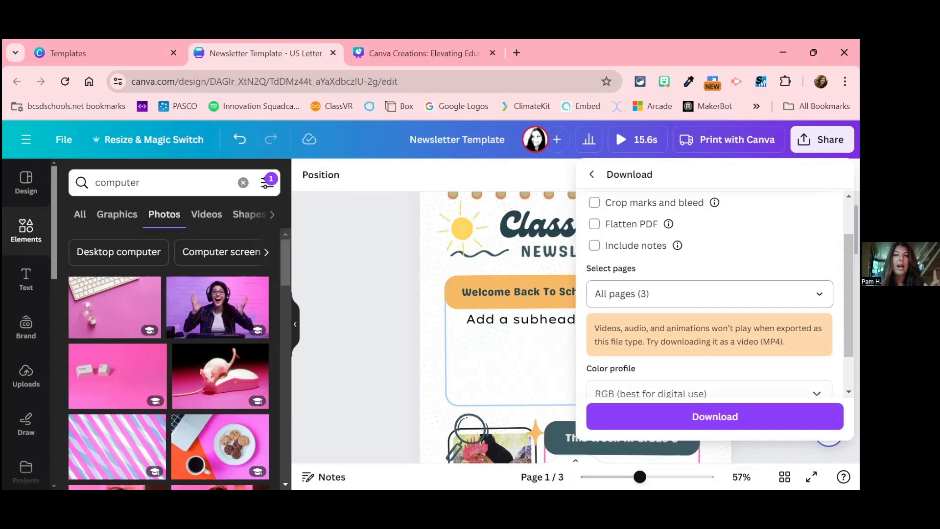
click(820, 293)
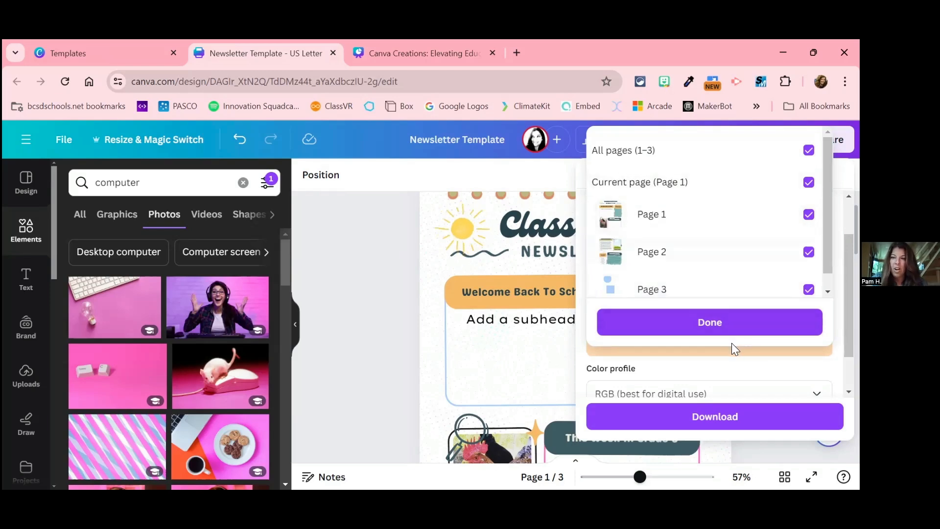
click(760, 326)
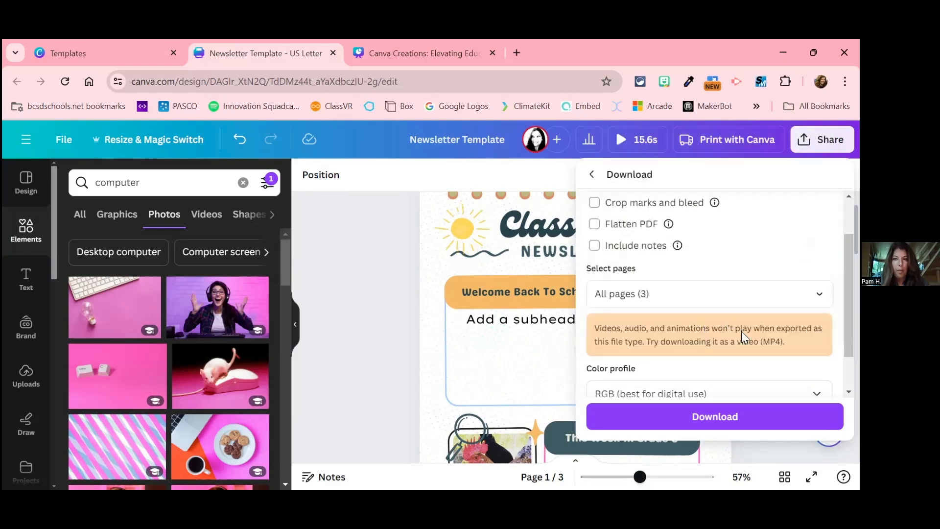
scroll(741, 331, down, 2)
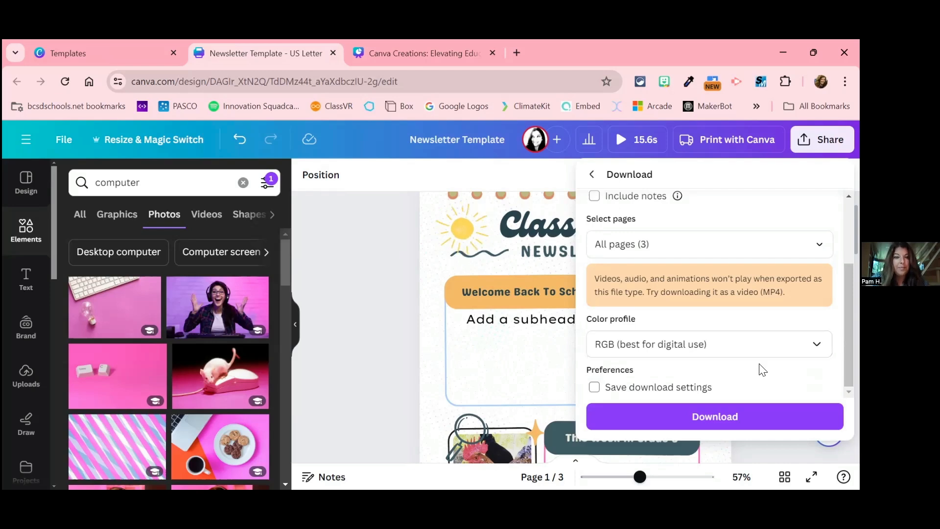
scroll(715, 294, up, 2)
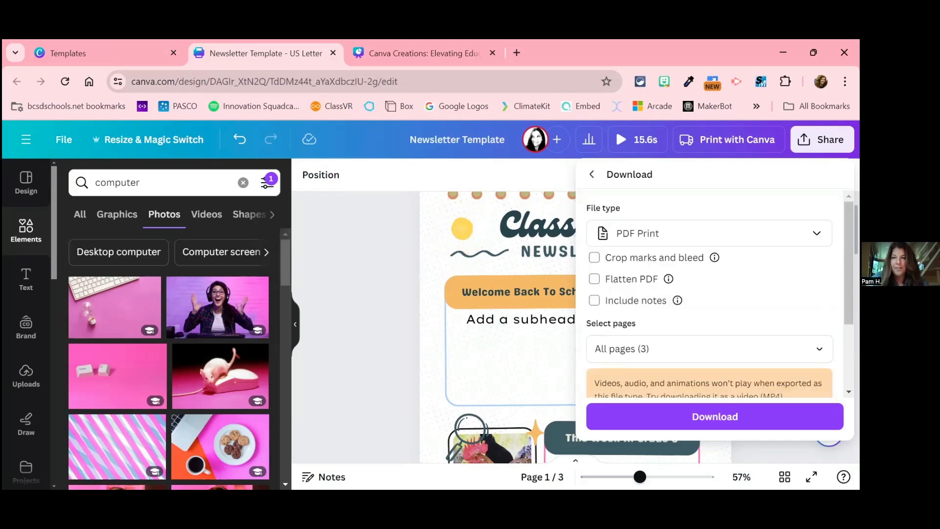
scroll(715, 294, down, 2)
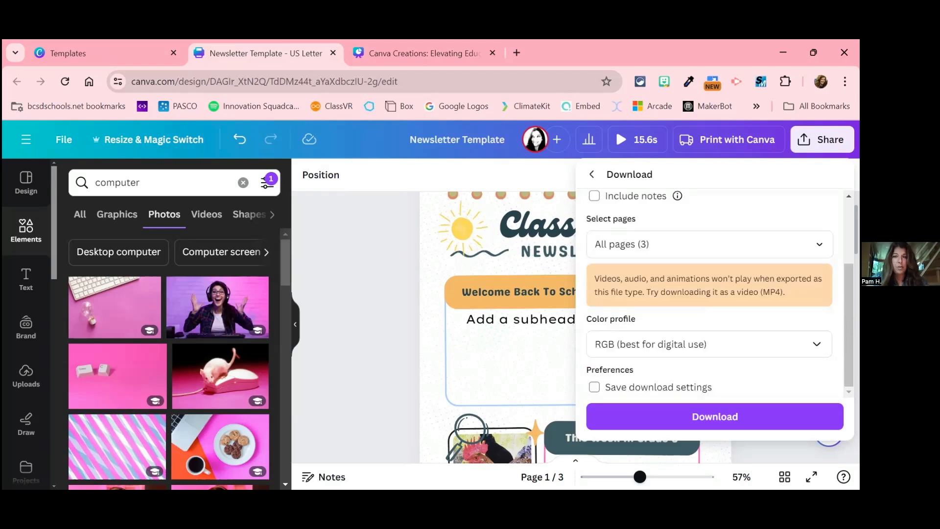
scroll(715, 293, up, 2)
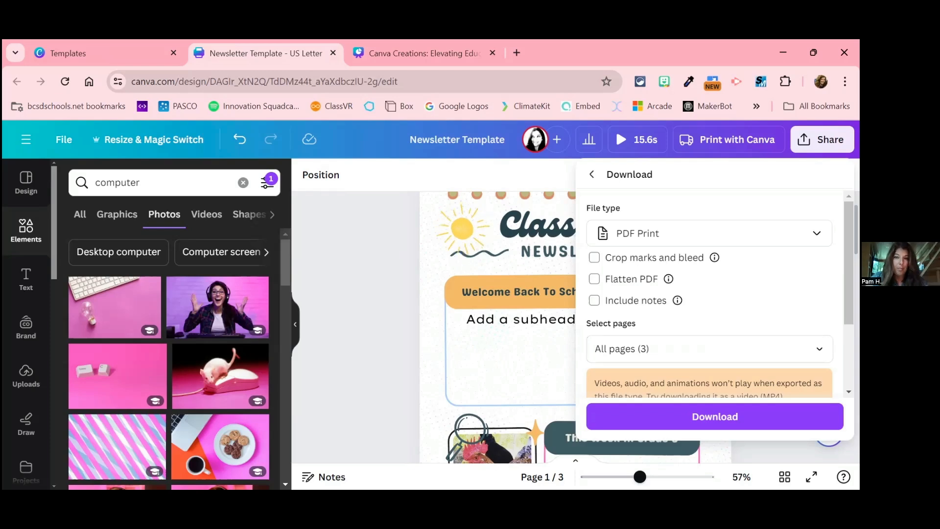
Step: Download the newsletter and save it to the Desktop as the PDF file Newsletter Template
click(715, 416)
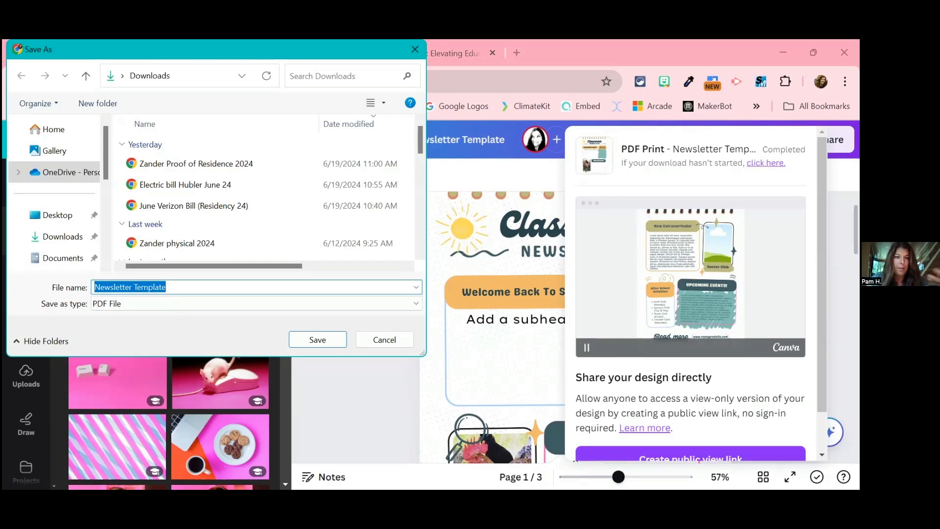
click(56, 215)
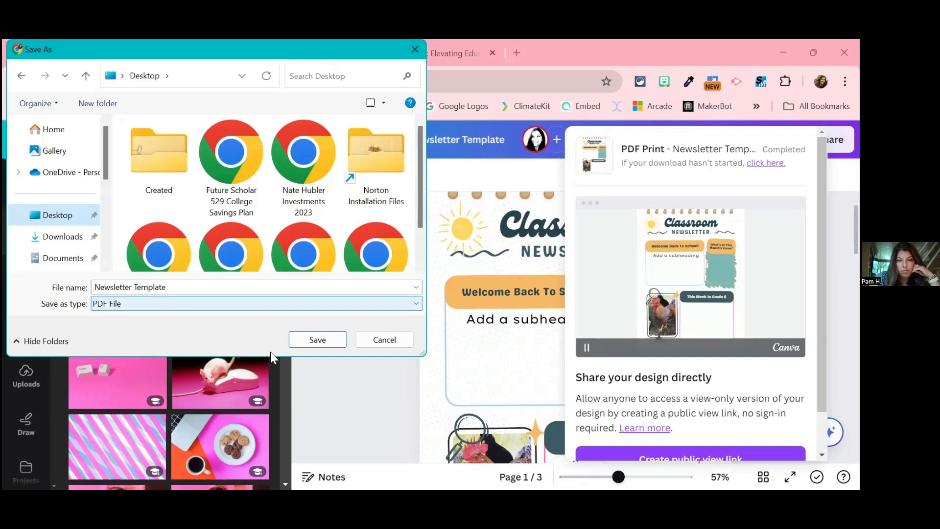
click(317, 339)
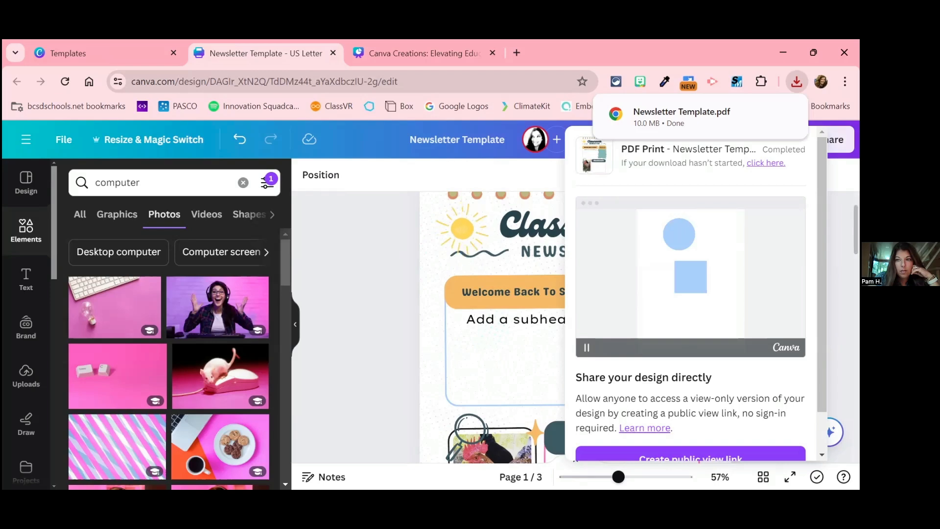
key(Escape)
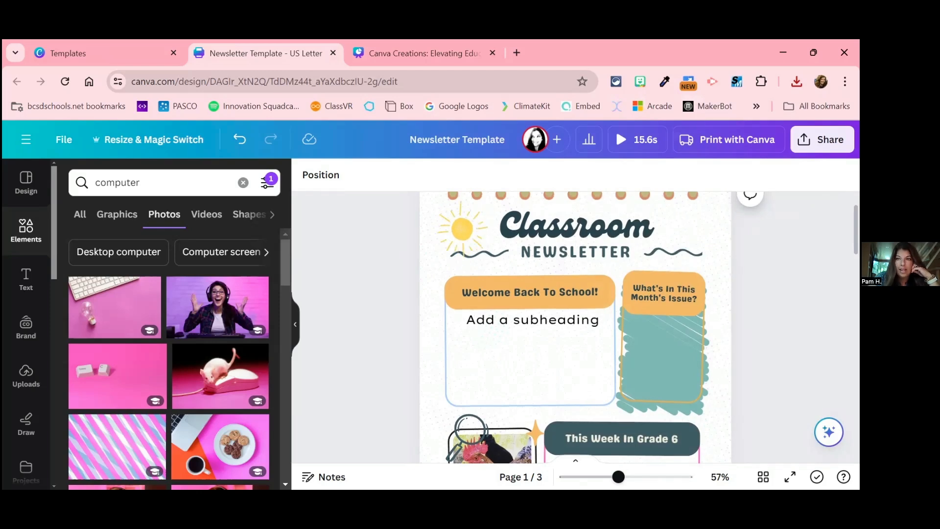
Step: Look through the newsletter's sharing choices, including the full list of publishing options, and return to the main sharing settings
click(823, 139)
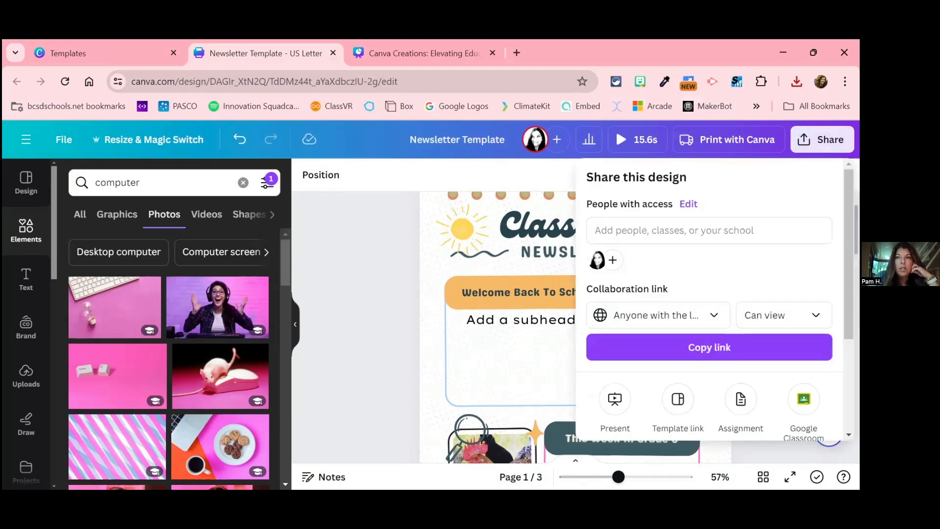
scroll(759, 328, down, 3)
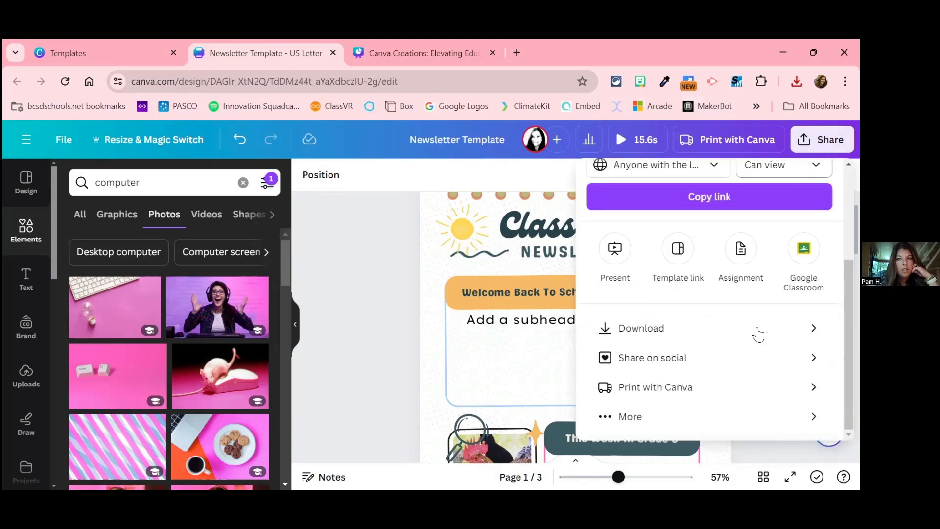
scroll(758, 331, up, 3)
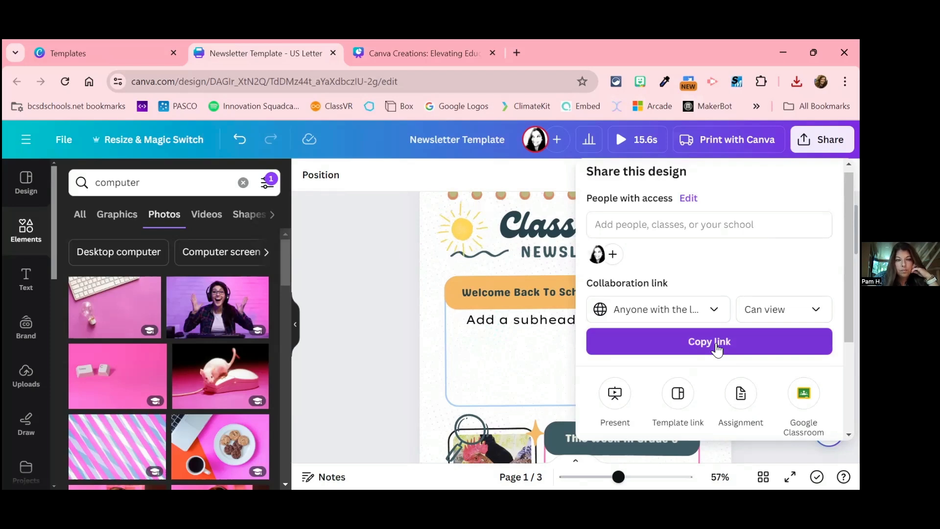
scroll(717, 349, down, 3)
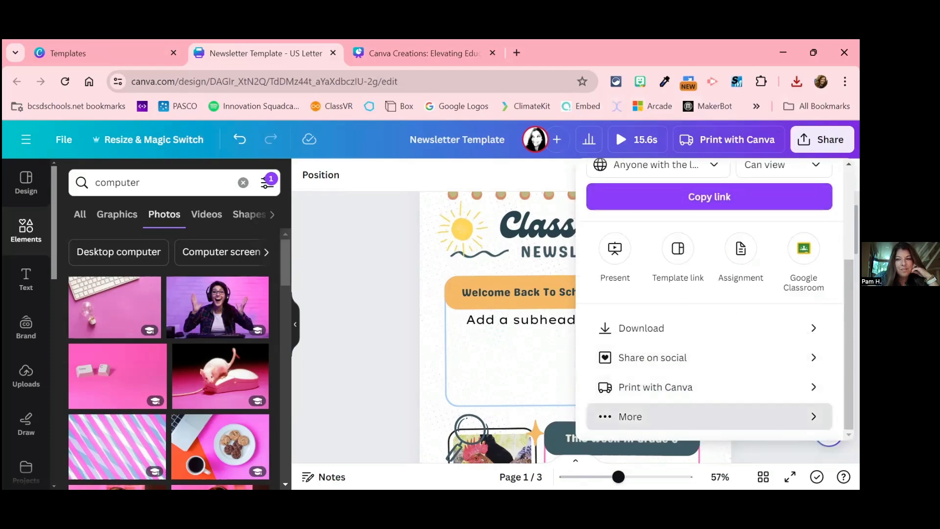
click(808, 416)
scroll(710, 319, up, 3)
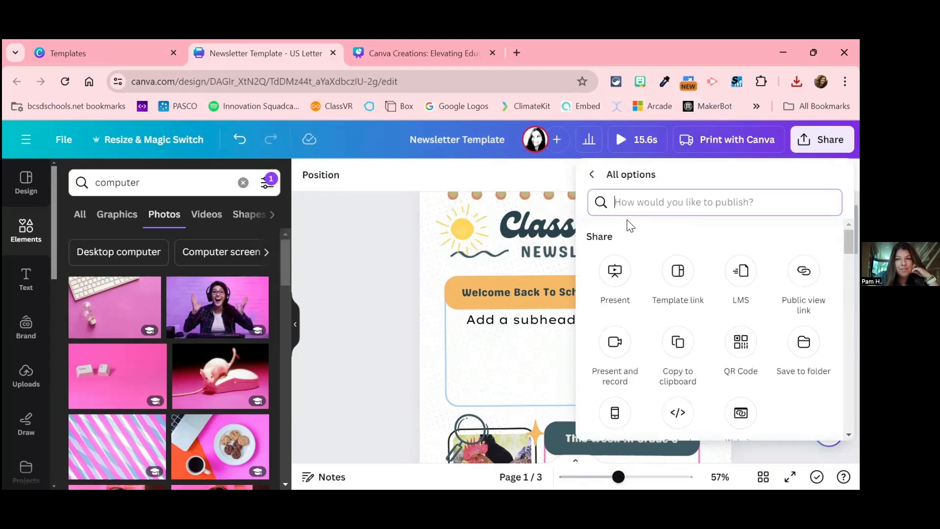
click(593, 175)
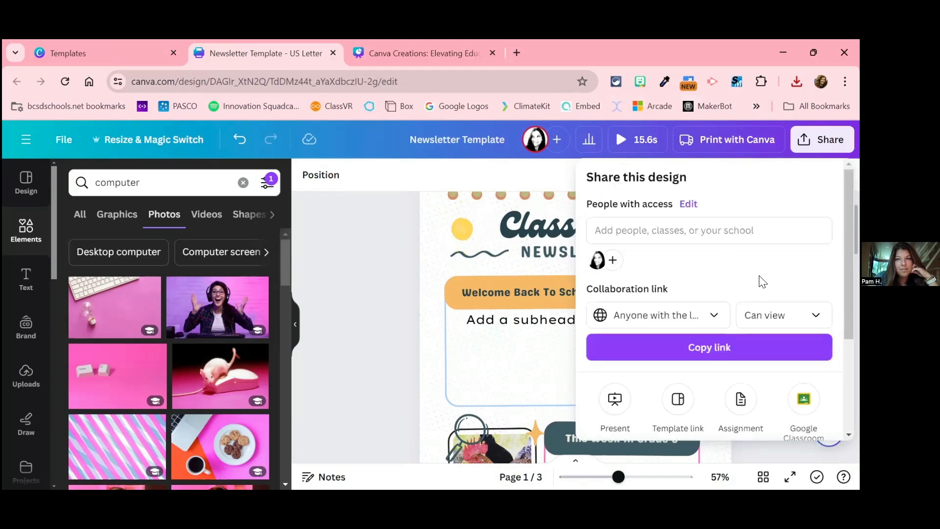
scroll(762, 281, down, 3)
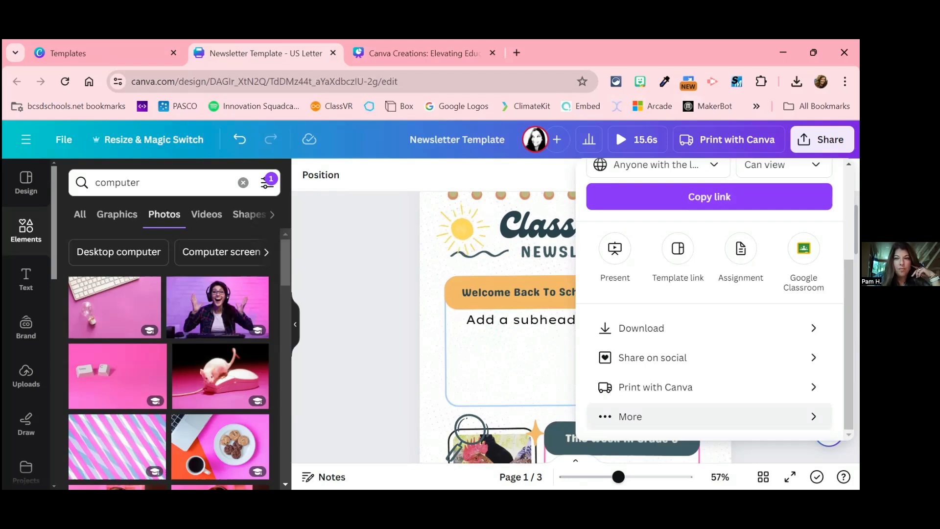
Step: Check the newsletter's full list of publishing options once more, close the sharing settings and look over the first page
click(630, 417)
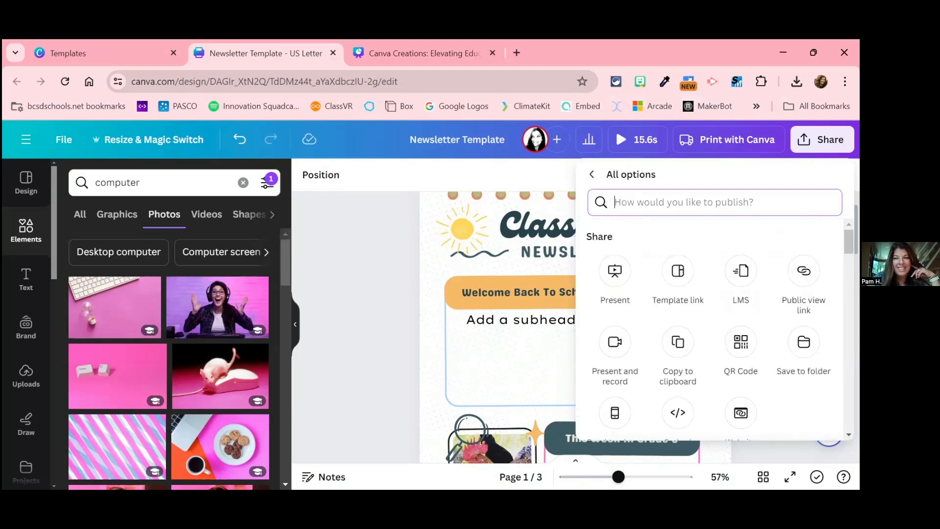
click(592, 174)
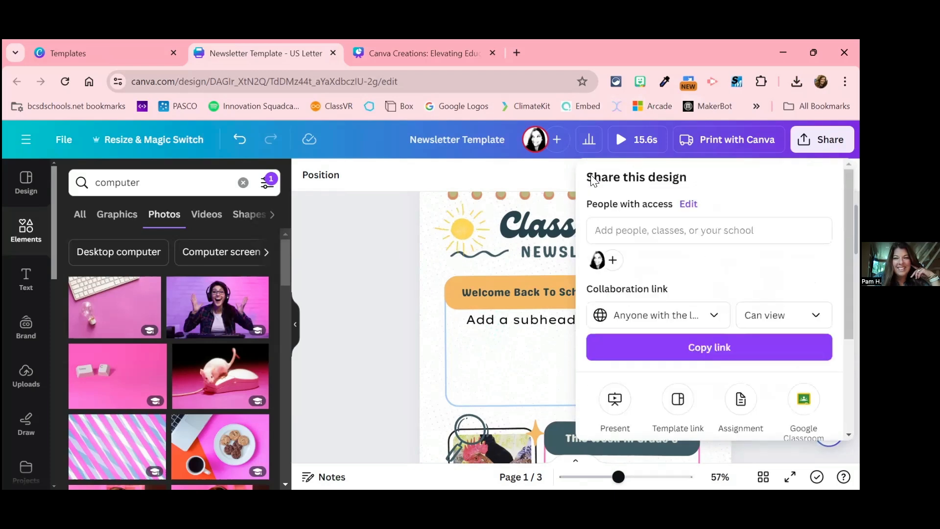
click(425, 309)
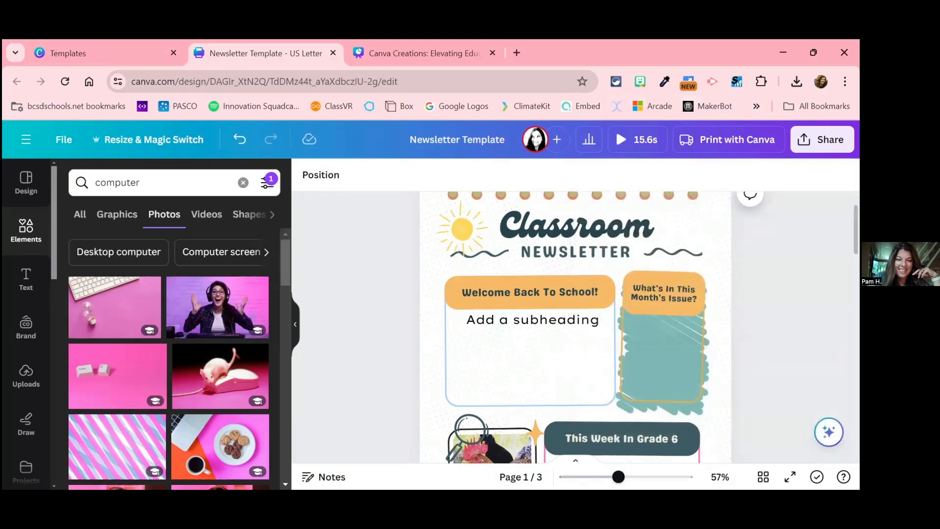
scroll(576, 329, up, 2)
scroll(576, 329, down, 2)
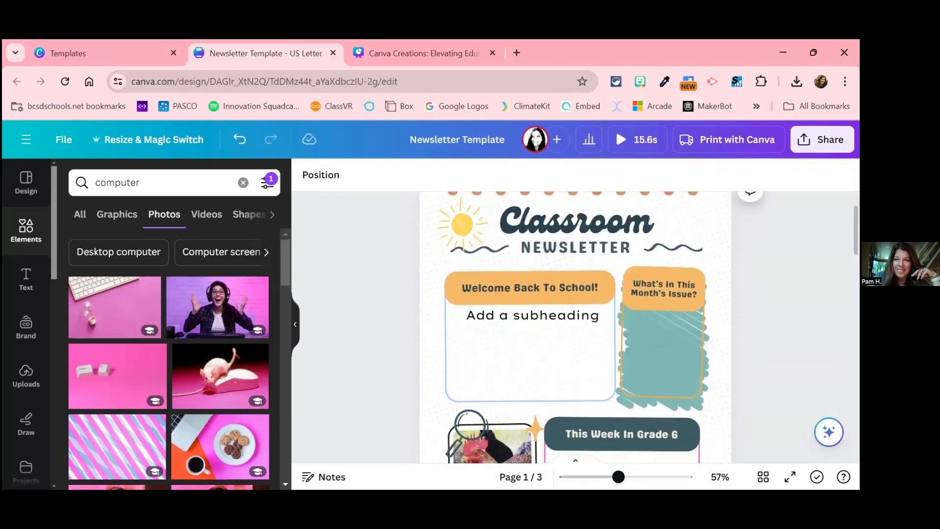
scroll(576, 328, down, 2)
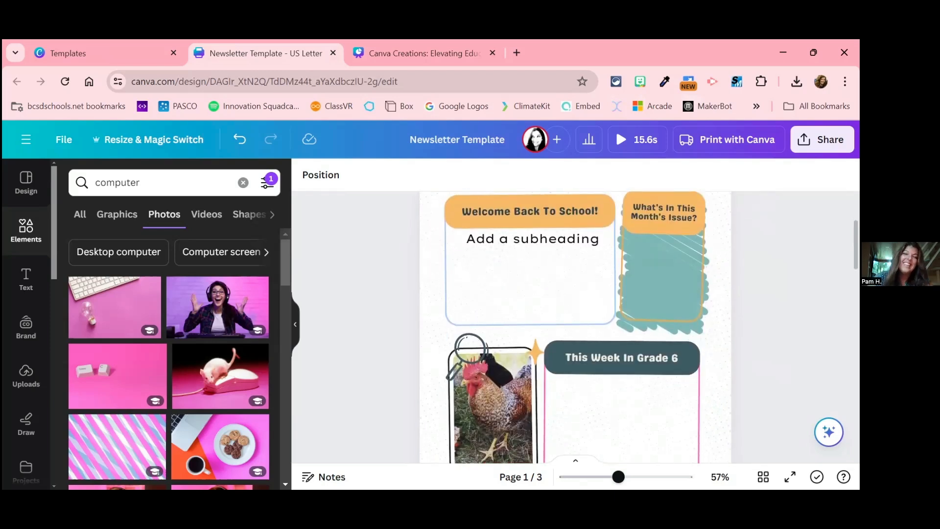
Step: Switch to the Canva Creations presentation, present it full screen from the Bonus Templates slide and advance to the thank-you slide
click(401, 61)
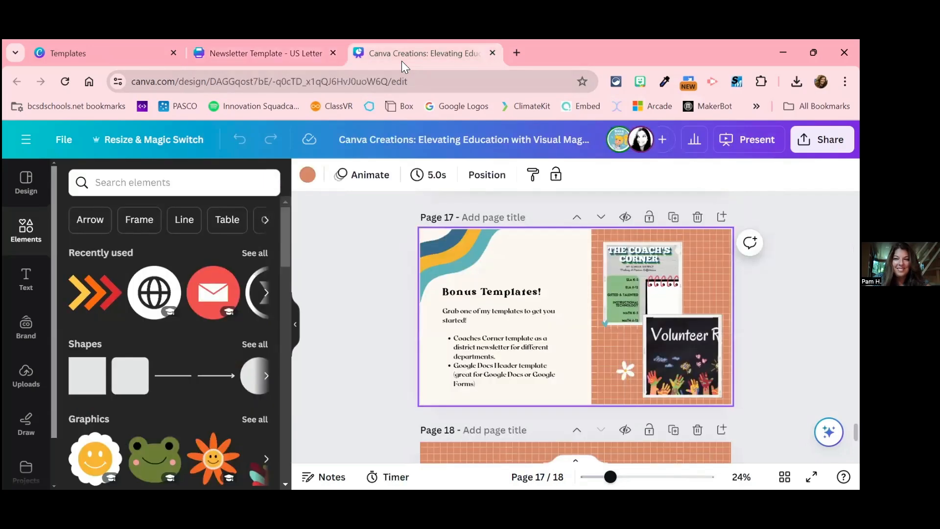
click(746, 145)
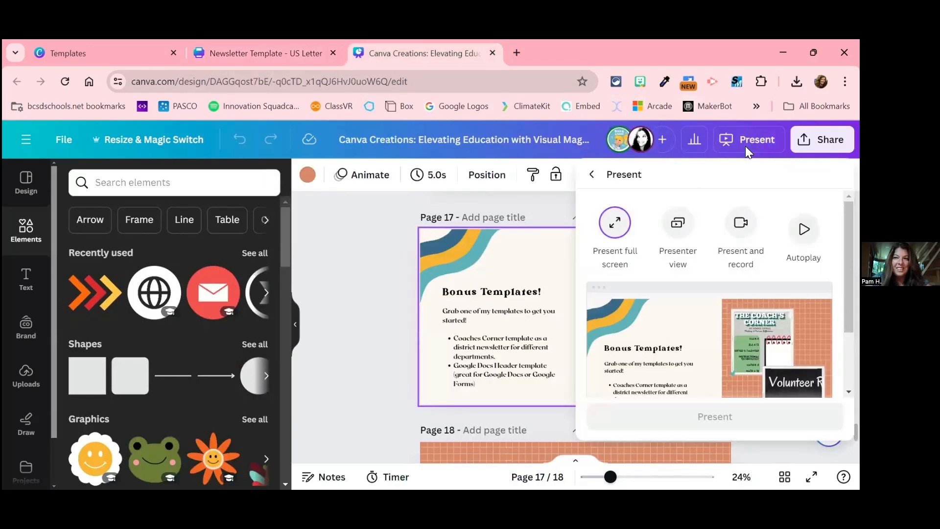
click(719, 425)
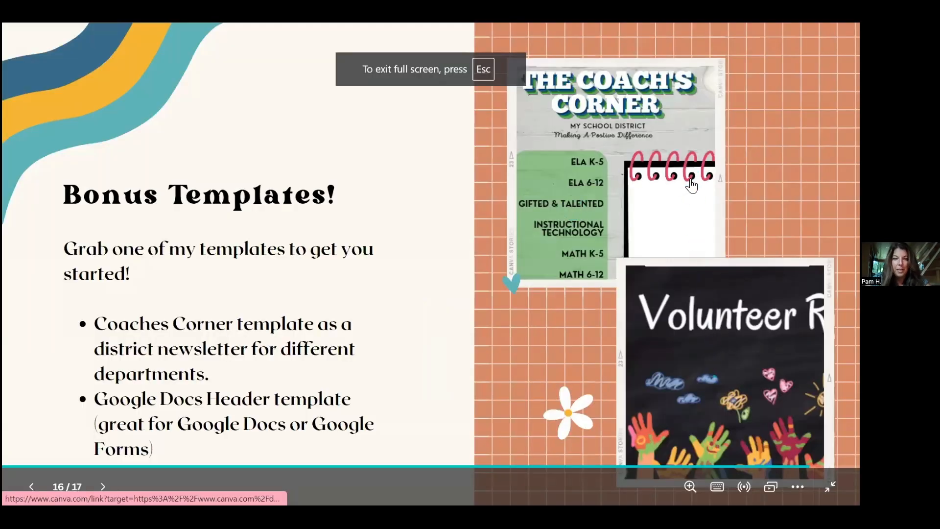
click(691, 178)
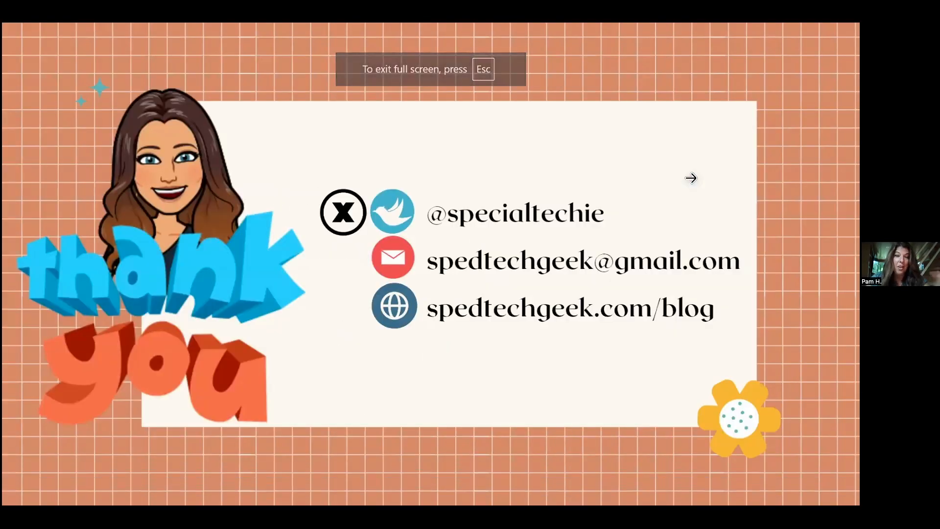